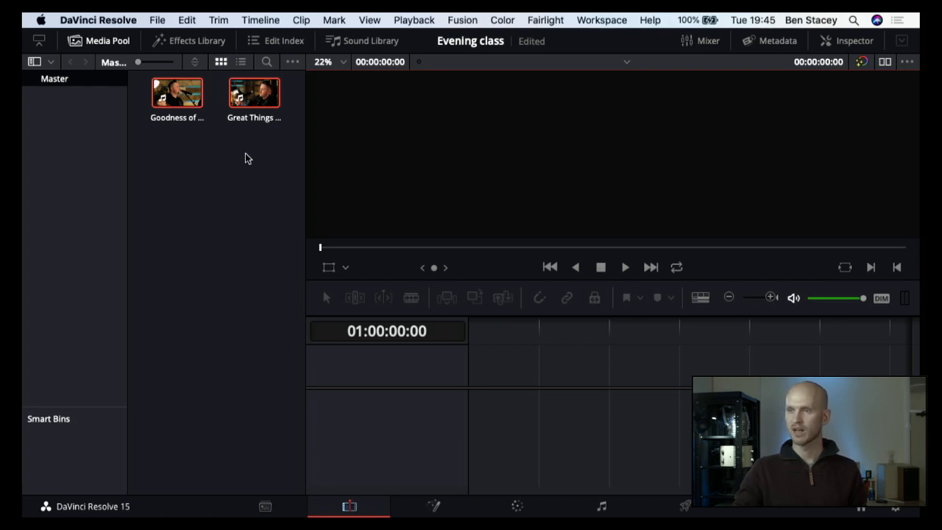
# Step: Open the Project Manager and create a new project named Evening class 2
pyautogui.click(159, 22)
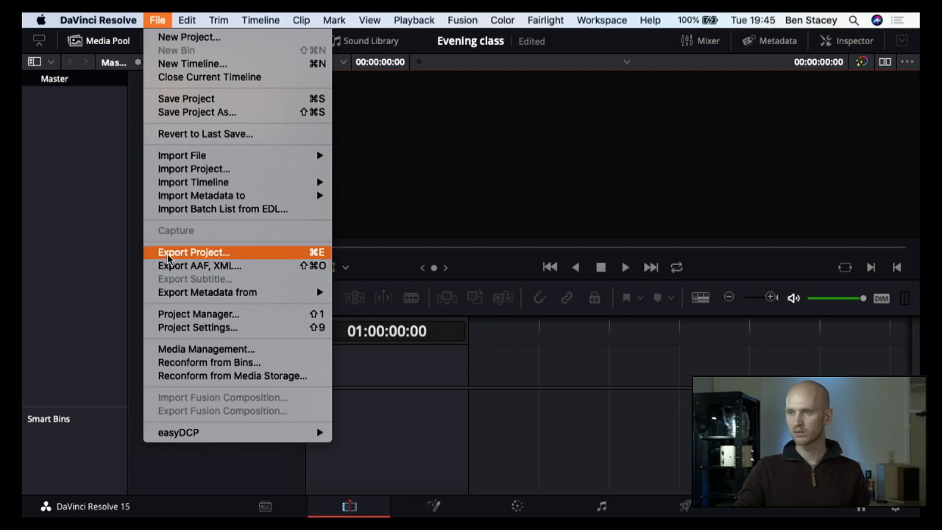
pyautogui.click(183, 318)
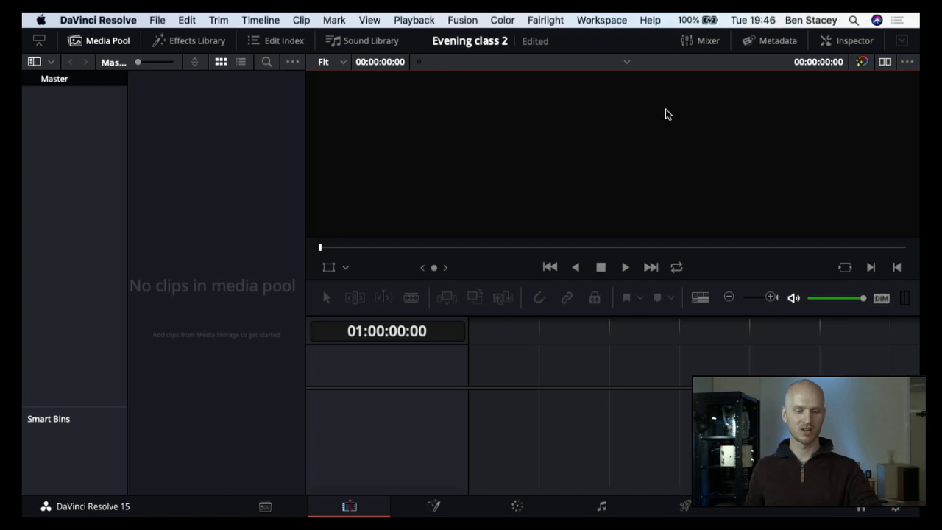
# Step: Switch to Finder, enlarge its window and examine the folder structure from Training Day Videos through Tuesday 19th May to Worship
pyautogui.press('super+Tab')
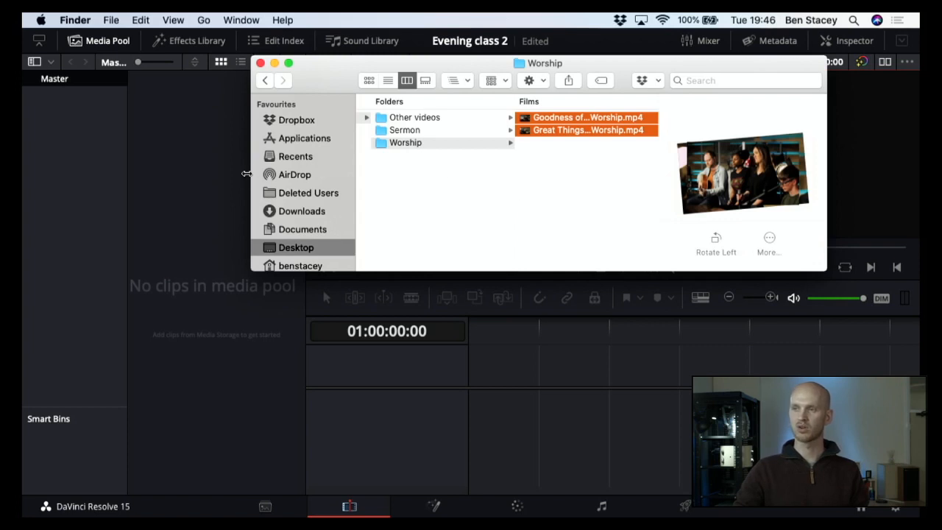
pyautogui.moveTo(249, 177); pyautogui.dragTo(126, 180)
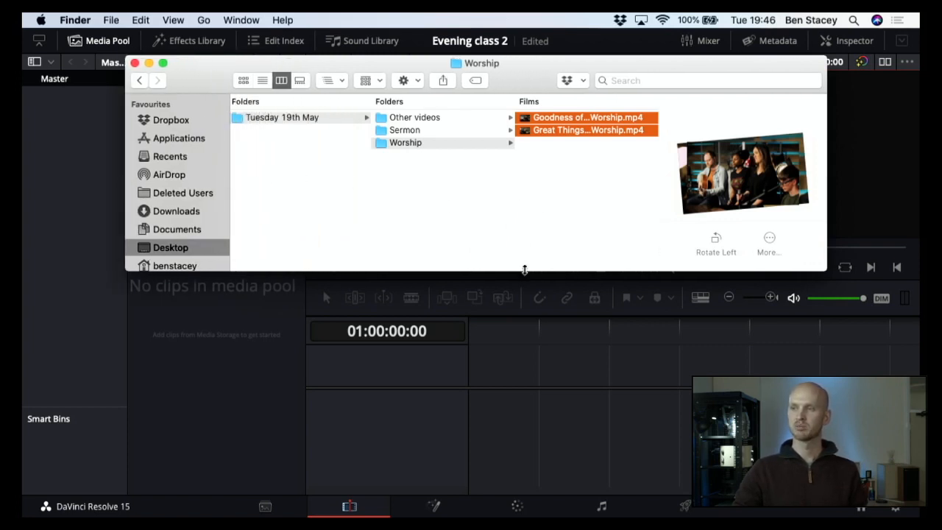
pyautogui.moveTo(525, 270); pyautogui.dragTo(525, 323)
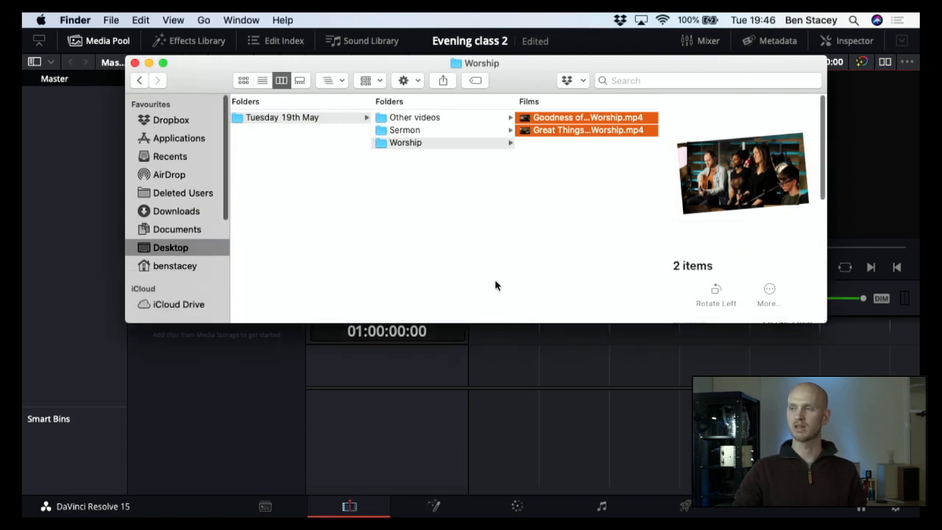
pyautogui.hscroll(-3, 495, 286)
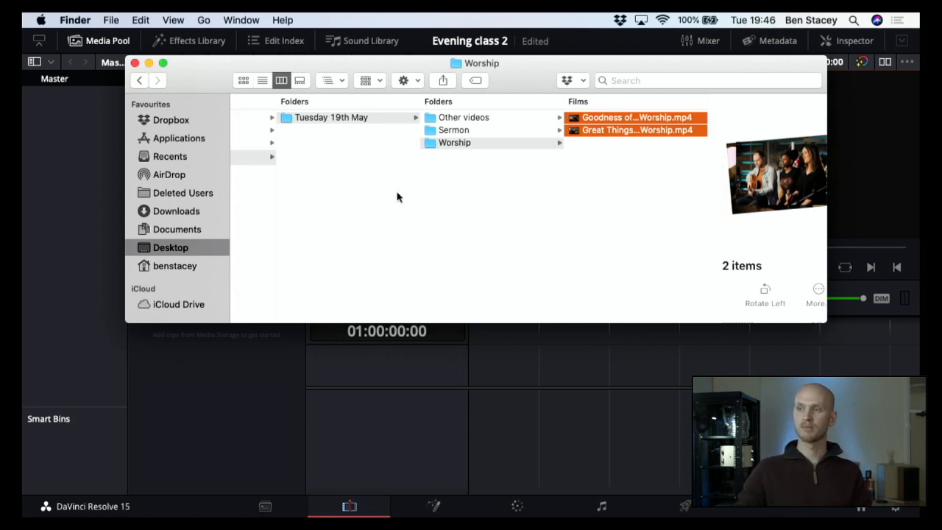
pyautogui.hscroll(-5, 342, 165)
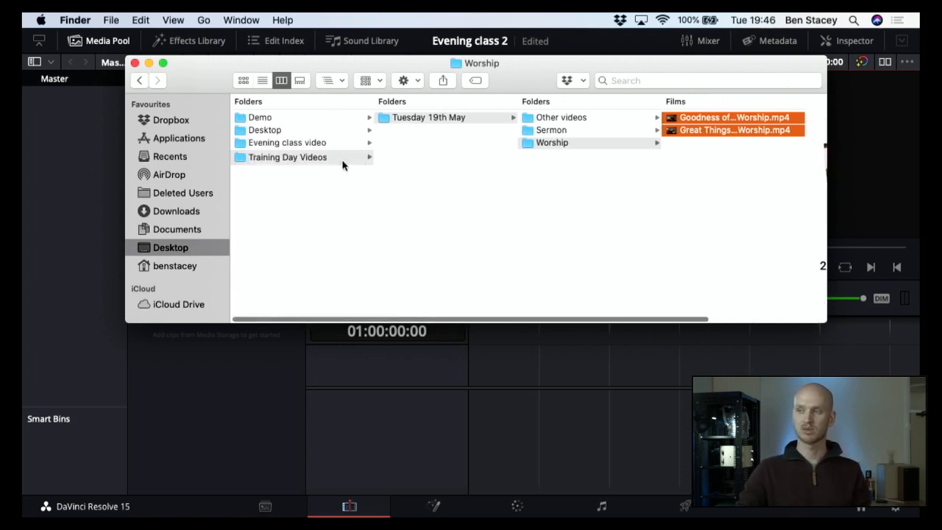
pyautogui.hscroll(2, 343, 165)
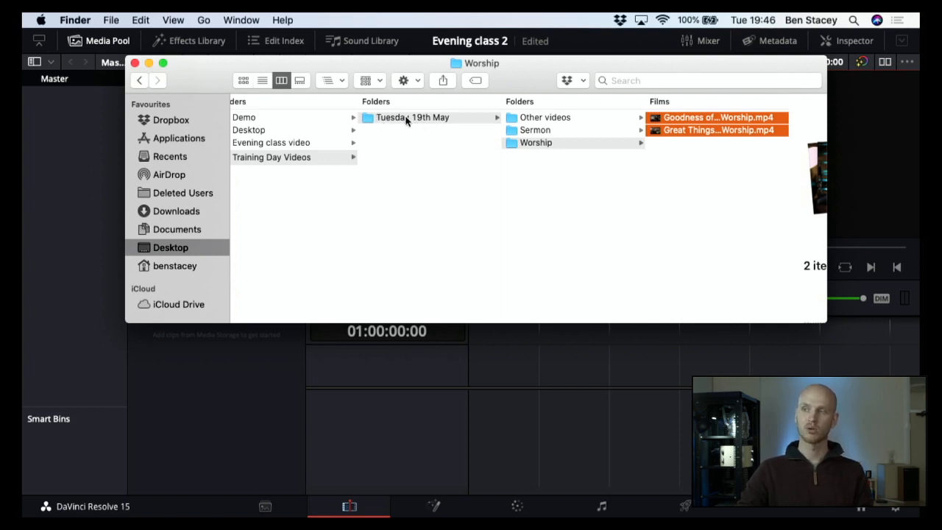
pyautogui.hscroll(3, 453, 121)
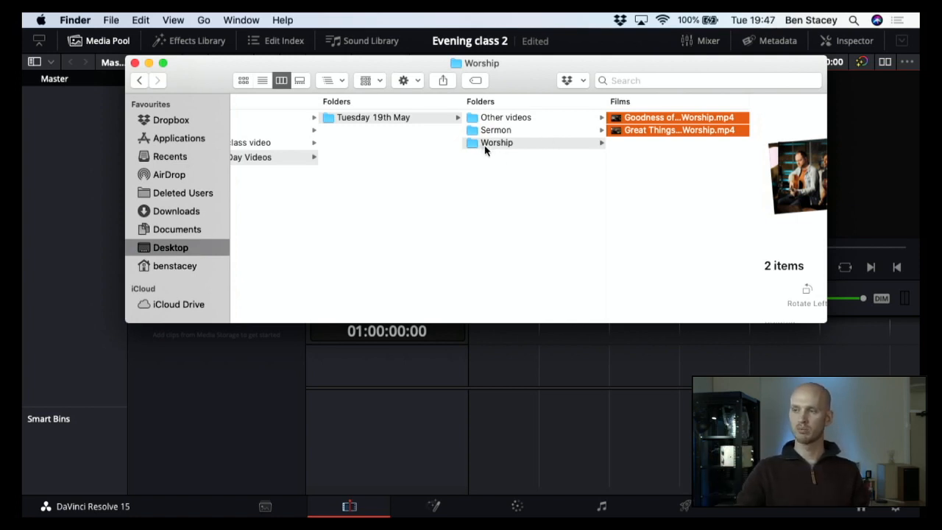
pyautogui.press('Left')
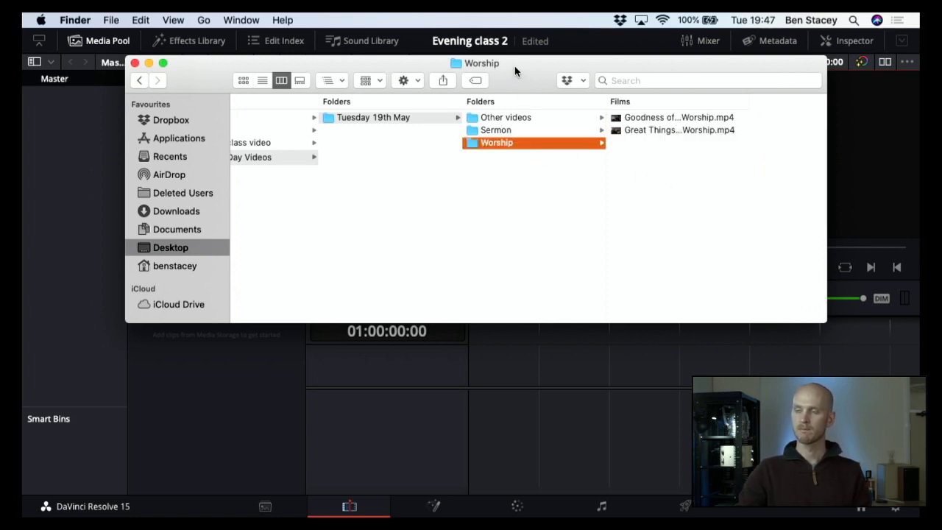
pyautogui.moveTo(517, 73); pyautogui.dragTo(511, 171)
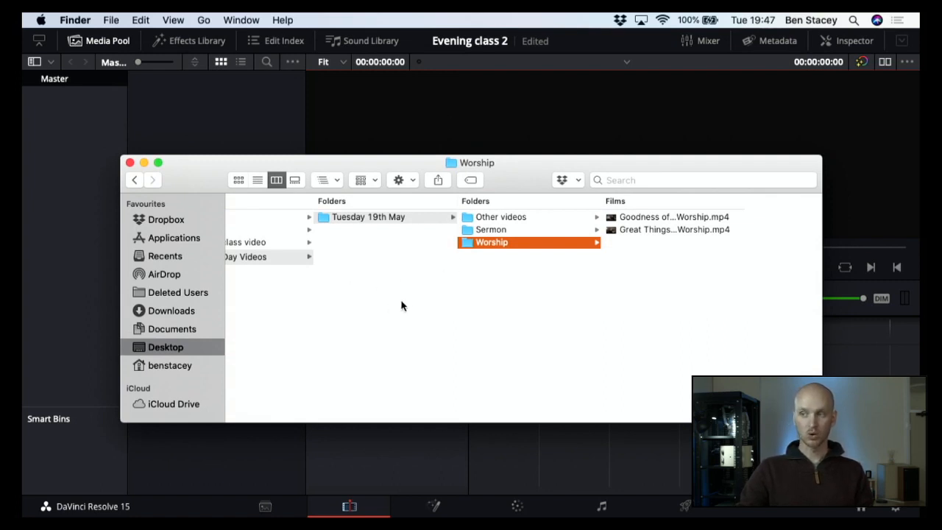
pyautogui.click(383, 112)
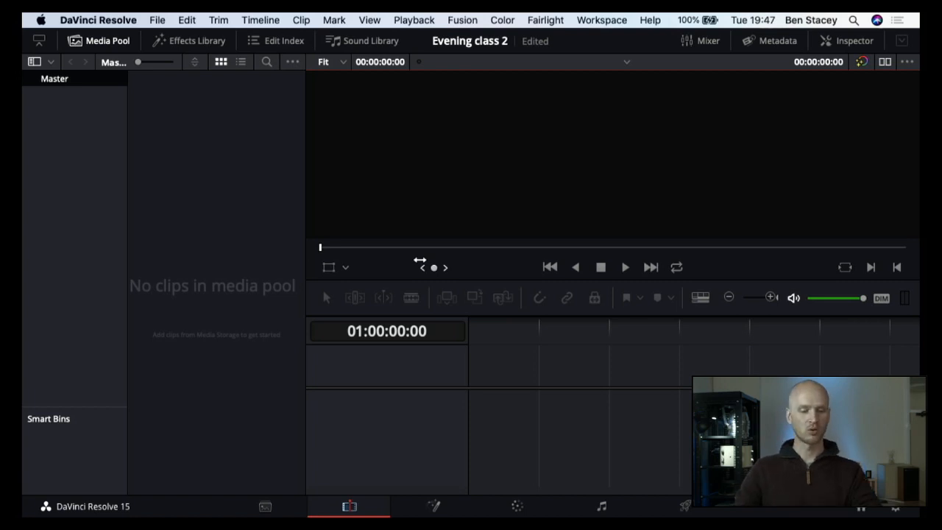
# Step: Import both videos from Finder's Worship folder into the media pool, changing the timeline frame rate and video format to match the clips
pyautogui.press('super+Tab')
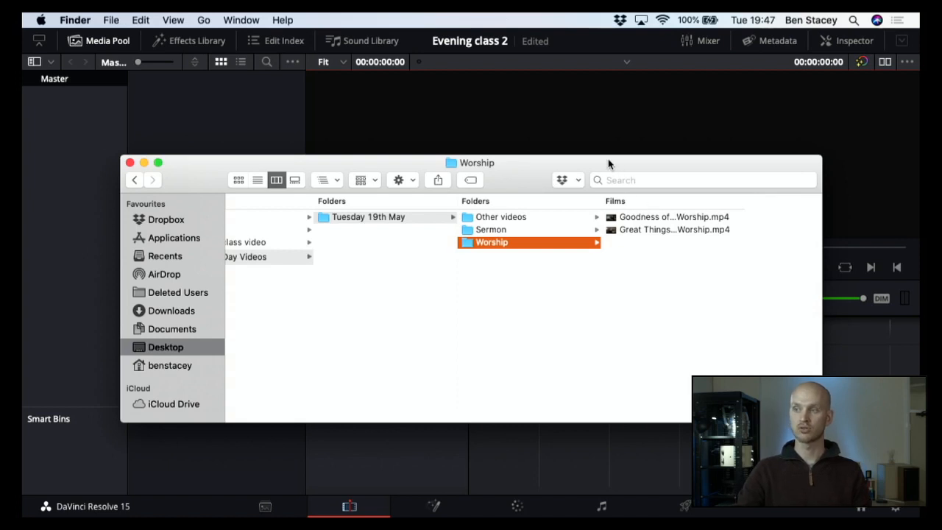
pyautogui.moveTo(608, 162); pyautogui.dragTo(770, 119)
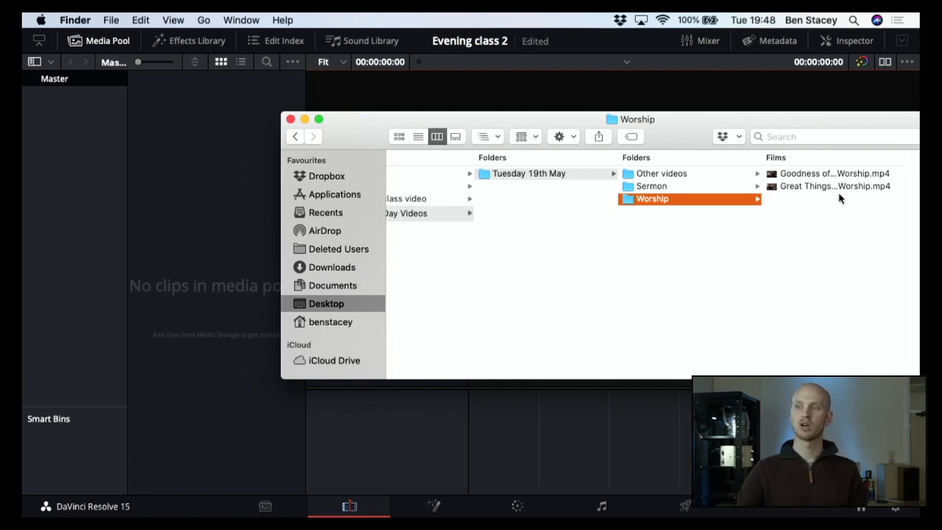
pyautogui.moveTo(823, 216); pyautogui.dragTo(813, 171)
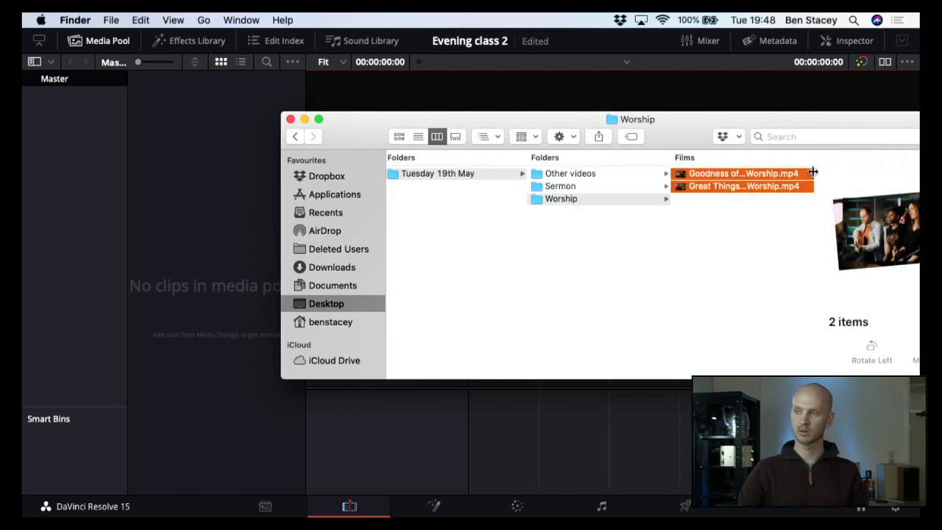
pyautogui.moveTo(769, 169); pyautogui.dragTo(179, 183)
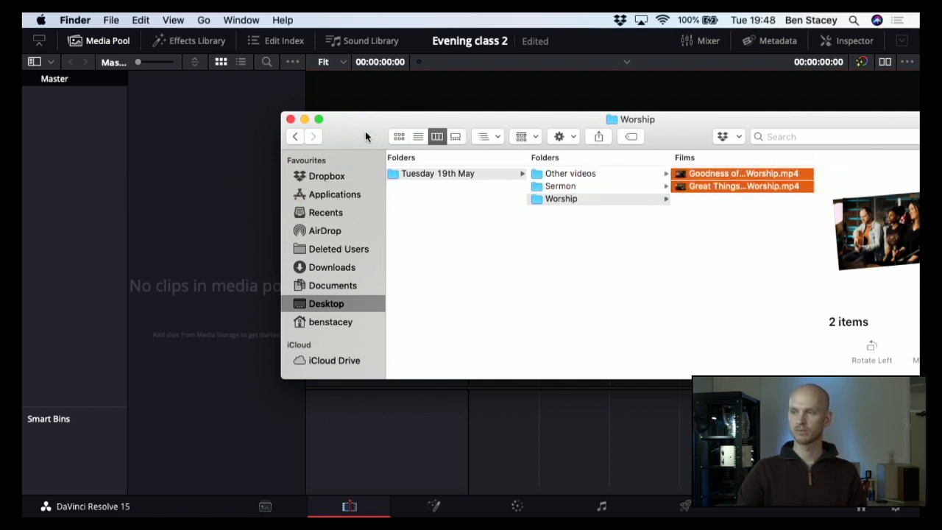
pyautogui.moveTo(365, 131); pyautogui.dragTo(469, 127)
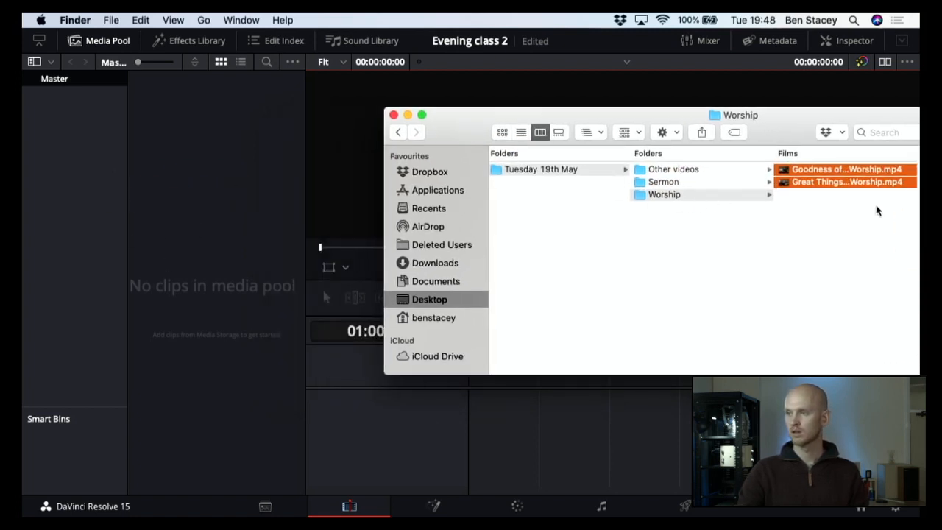
pyautogui.moveTo(873, 183); pyautogui.dragTo(176, 207)
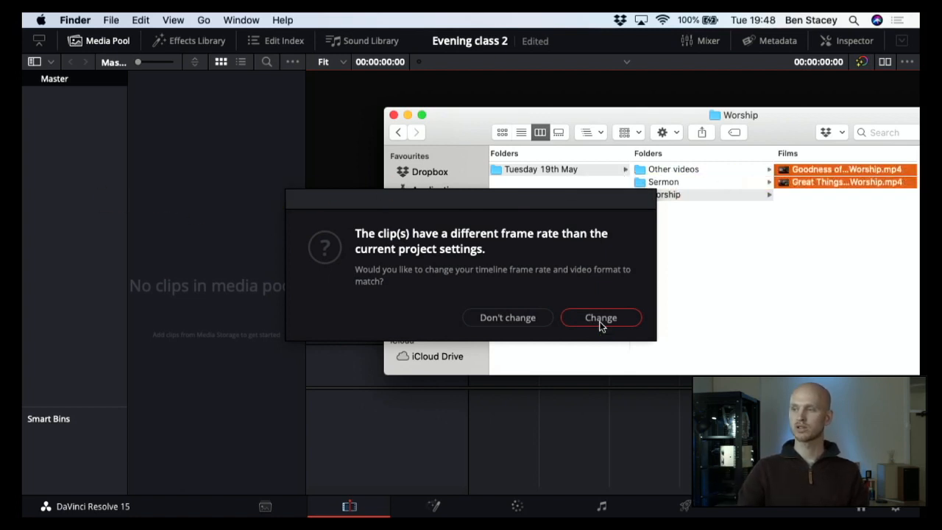
pyautogui.click(593, 320)
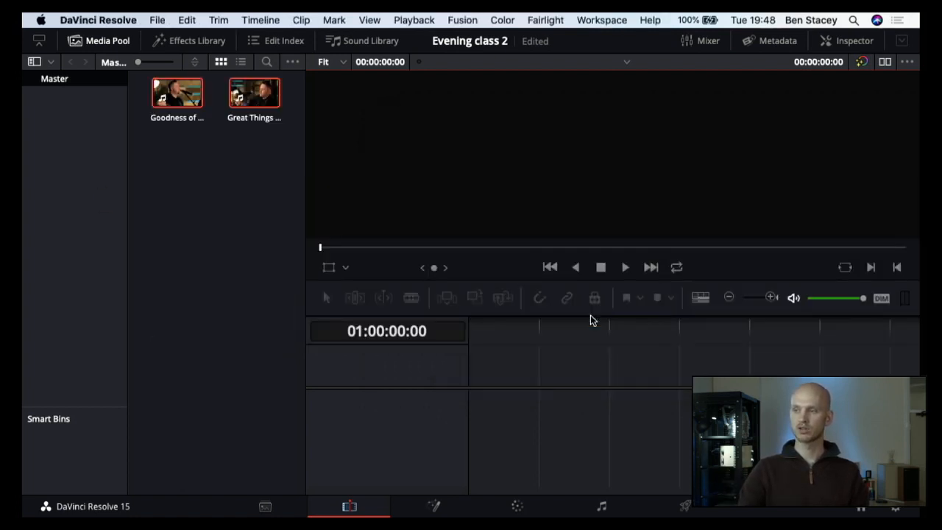
# Step: Check the timeline resolution, frame rates and video format in the project's master settings, leaving without changes
pyautogui.click(157, 20)
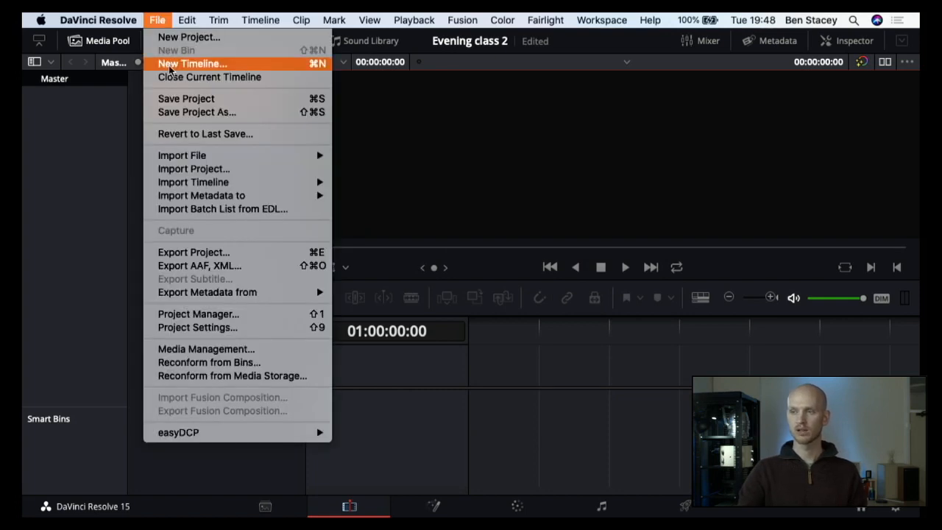
pyautogui.click(179, 328)
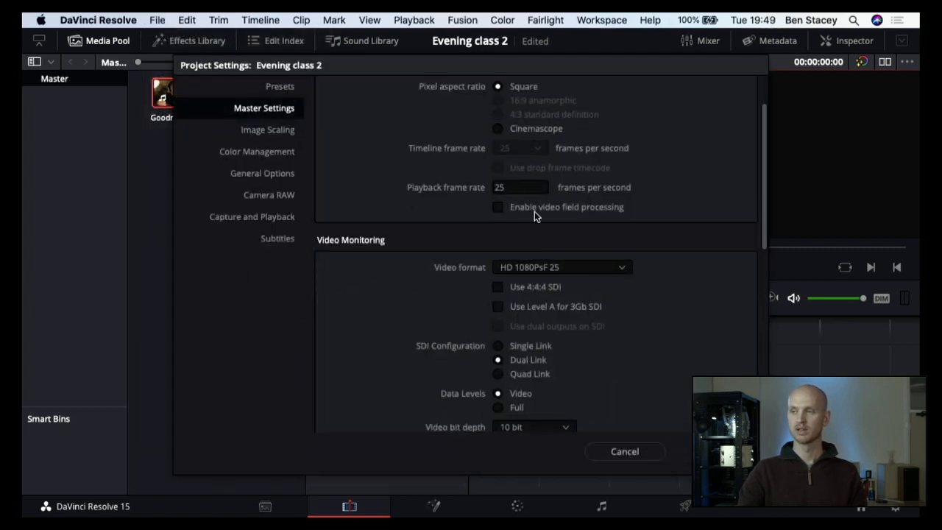
pyautogui.scroll(3, 517, 117)
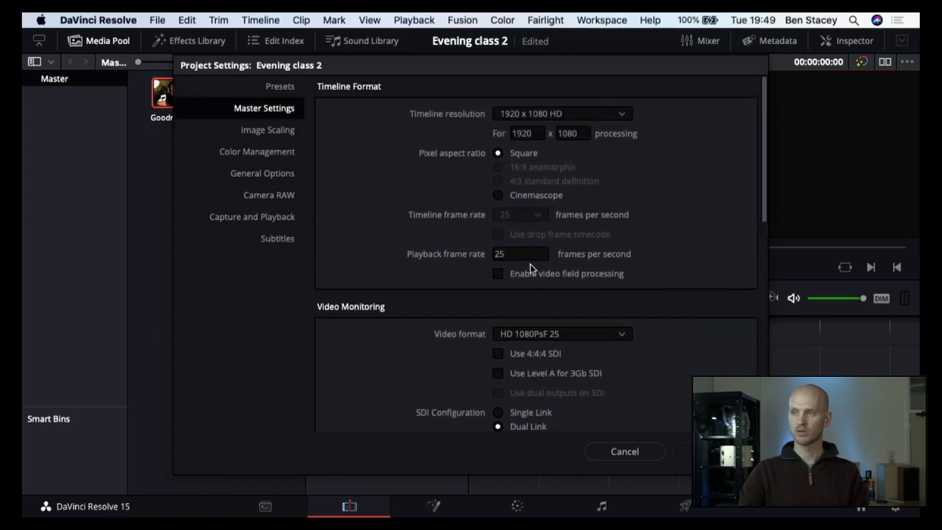
pyautogui.scroll(-1, 533, 281)
pyautogui.scroll(-3, 533, 284)
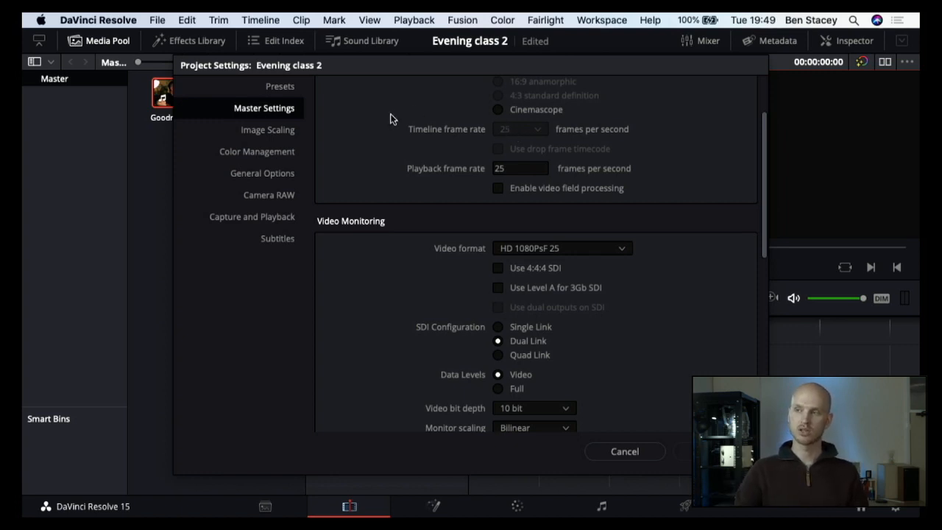
pyautogui.click(618, 456)
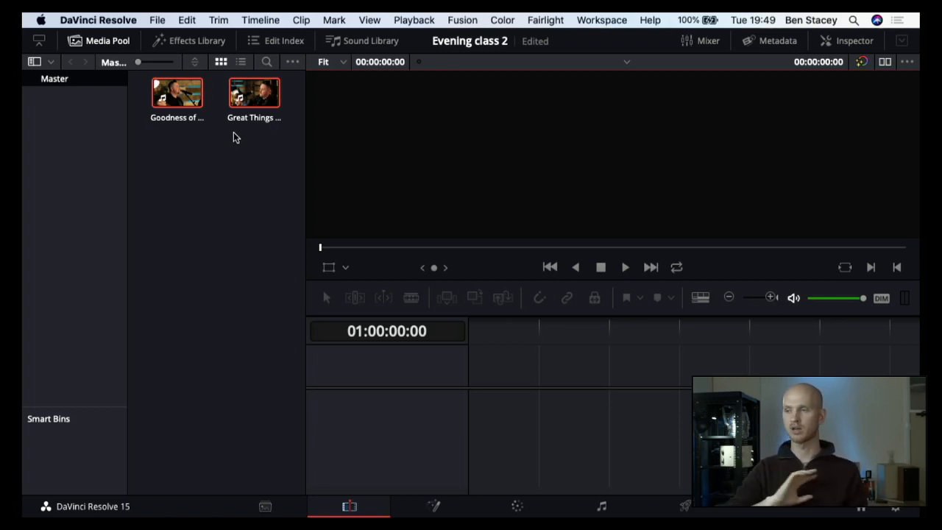
# Step: Switch to Finder and import the video in the Sermon folder into the media pool
pyautogui.click(250, 167)
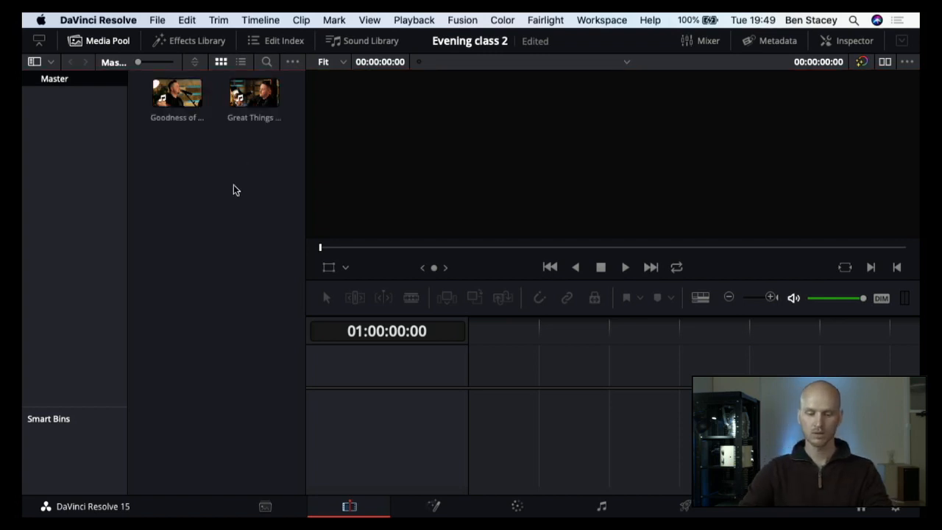
pyautogui.press('super+Tab')
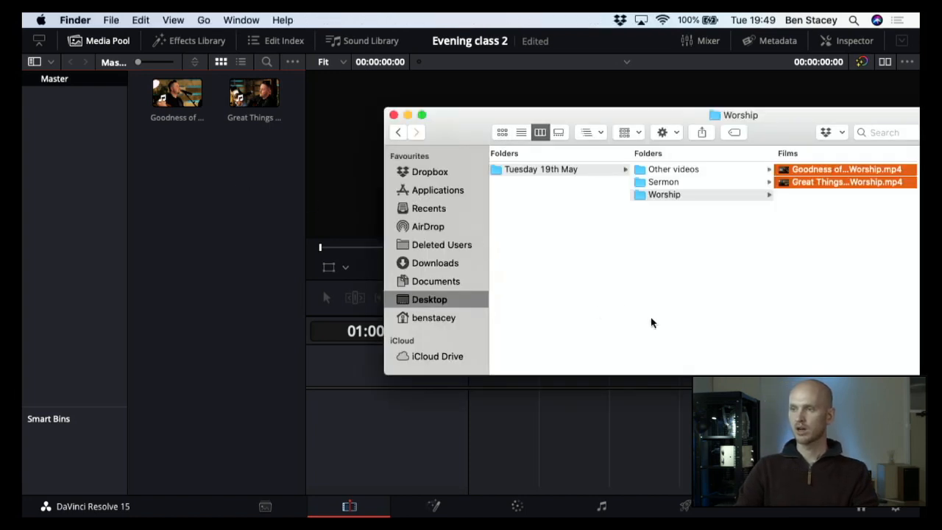
pyautogui.moveTo(456, 120); pyautogui.dragTo(396, 123)
pyautogui.click(622, 186)
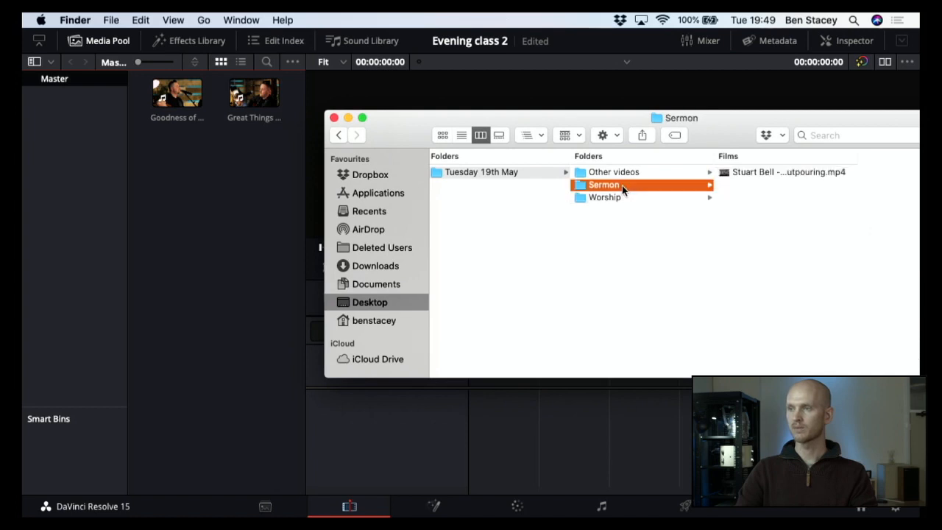
pyautogui.moveTo(792, 174); pyautogui.dragTo(216, 189)
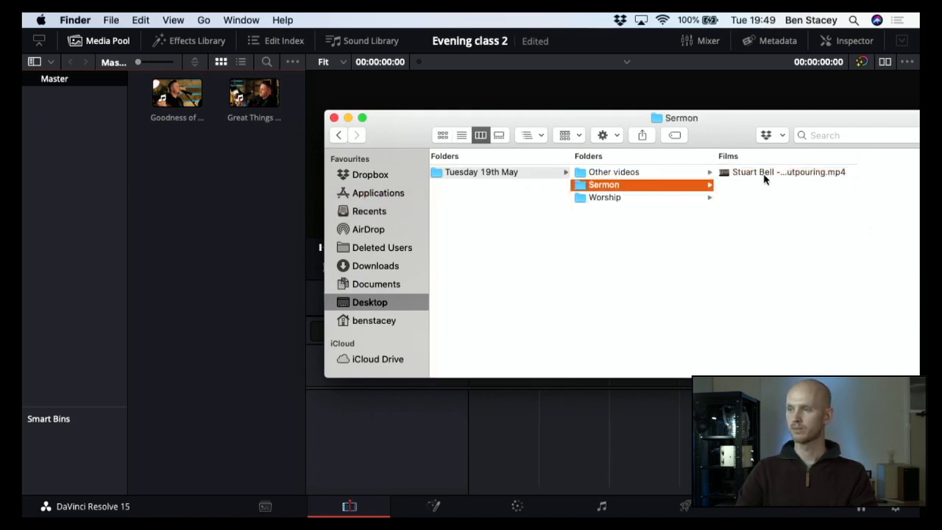
pyautogui.moveTo(765, 174); pyautogui.dragTo(157, 199)
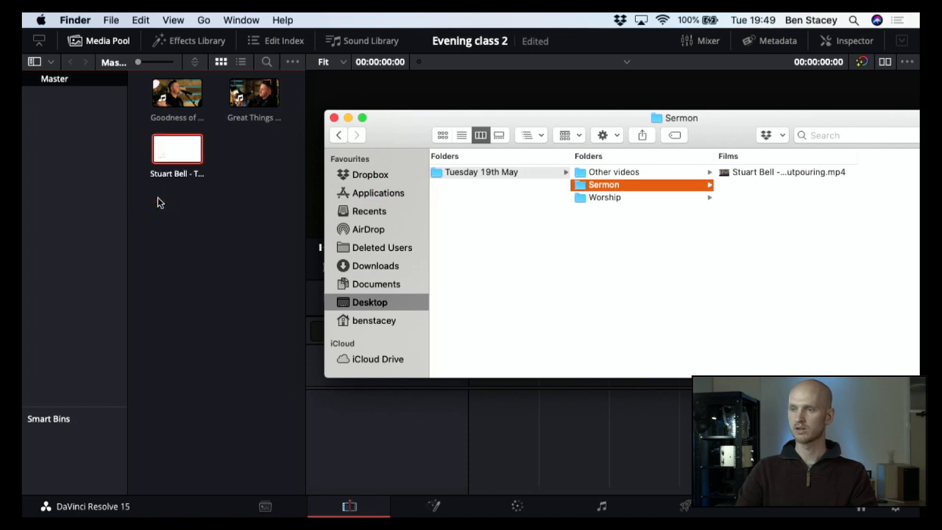
# Step: Import the 15 min countdown and Communion videos from Finder's Other videos folder into the media pool
pyautogui.click(618, 174)
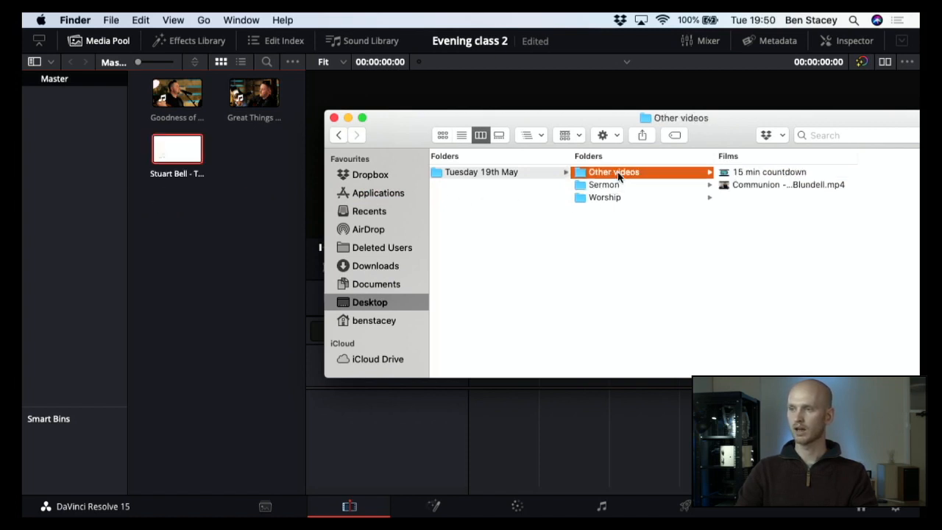
pyautogui.click(798, 246)
pyautogui.moveTo(769, 199); pyautogui.dragTo(762, 178)
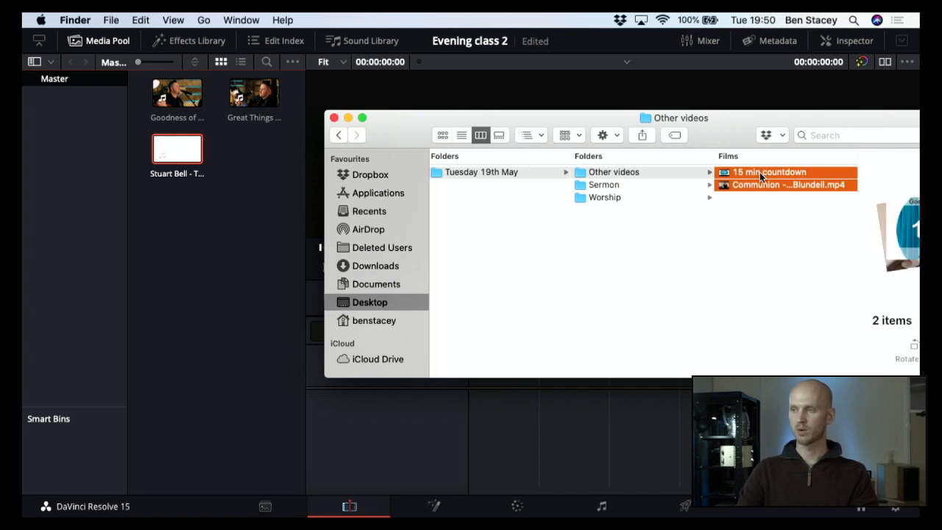
pyautogui.moveTo(760, 171); pyautogui.dragTo(196, 238)
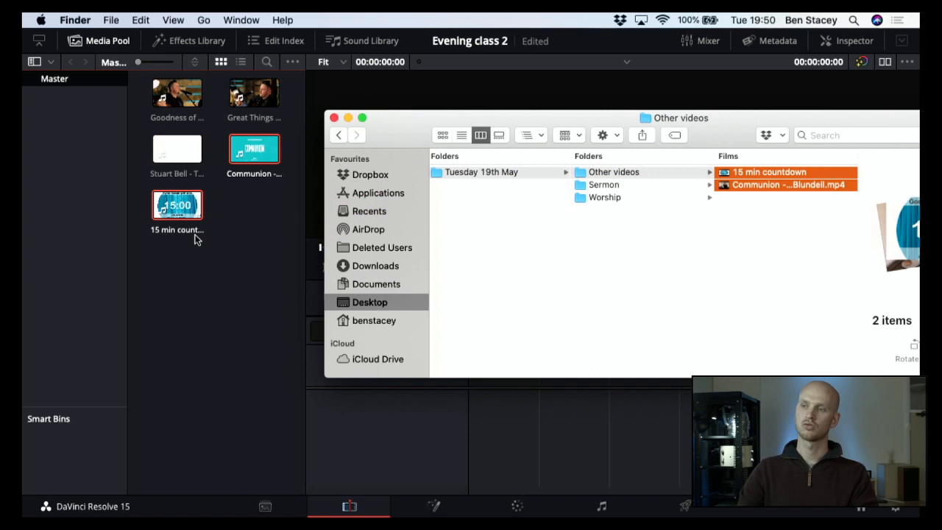
pyautogui.click(243, 314)
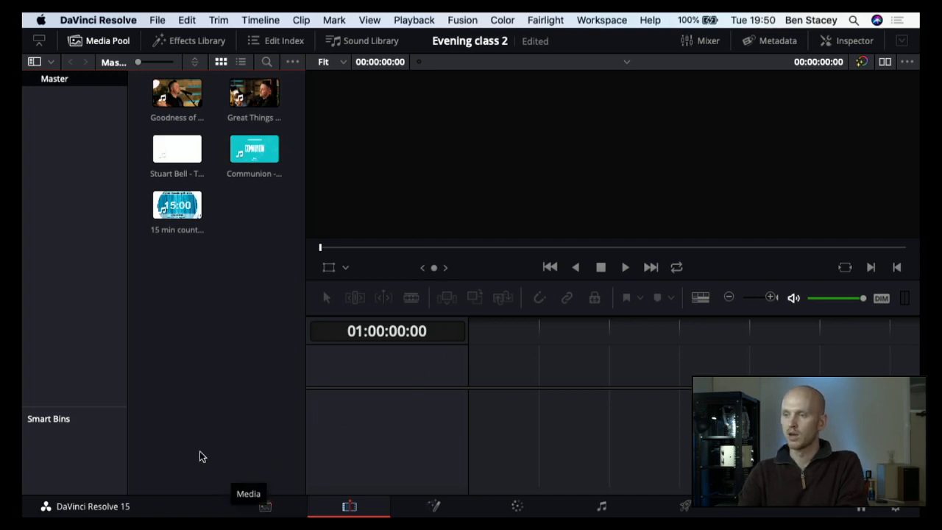
# Step: Browse the Untitled drive in the Media page's storage browser and return to the Edit page
pyautogui.click(263, 508)
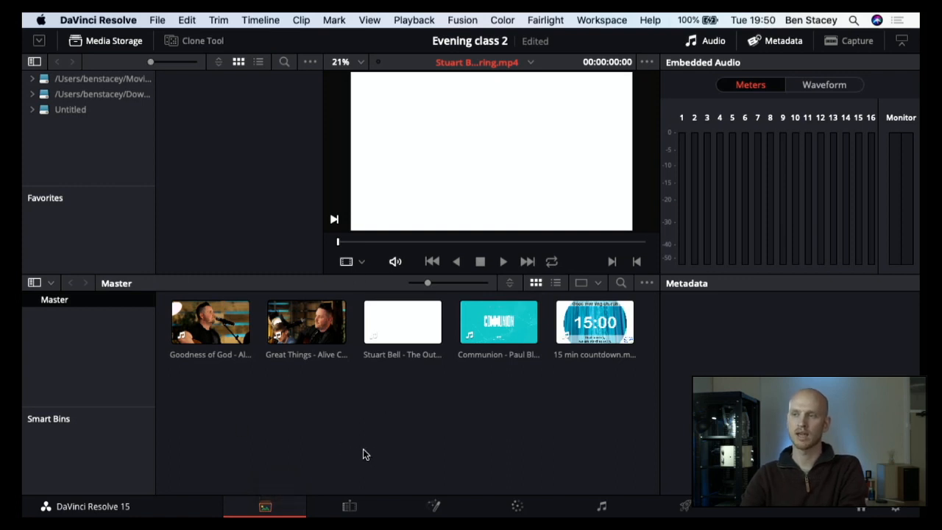
pyautogui.click(32, 111)
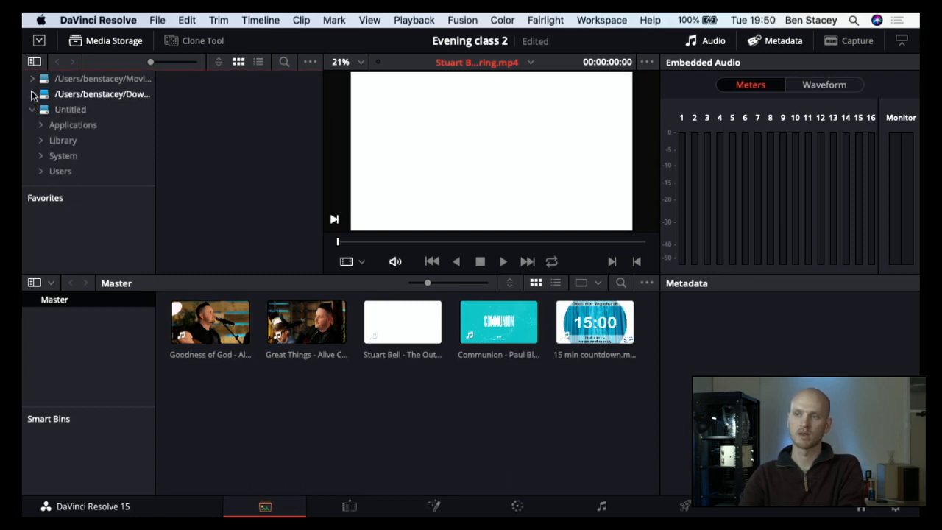
pyautogui.click(31, 113)
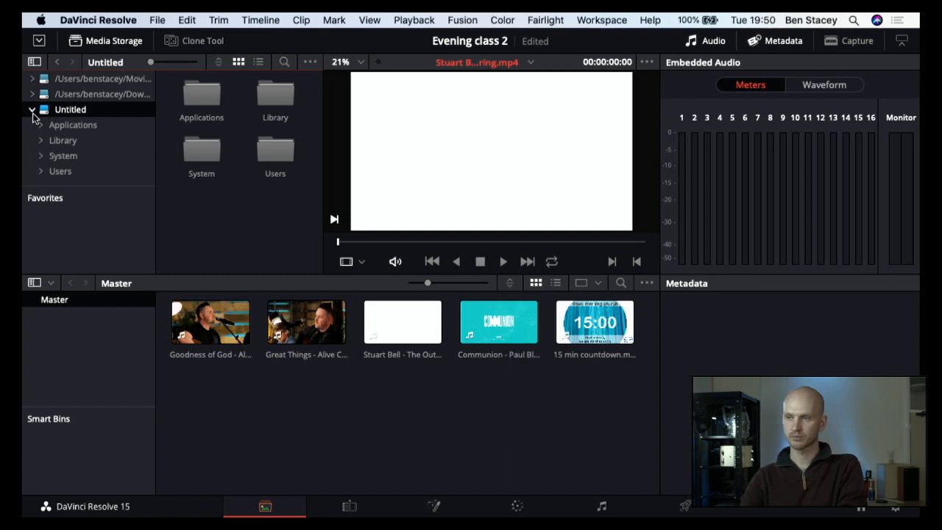
pyautogui.click(362, 509)
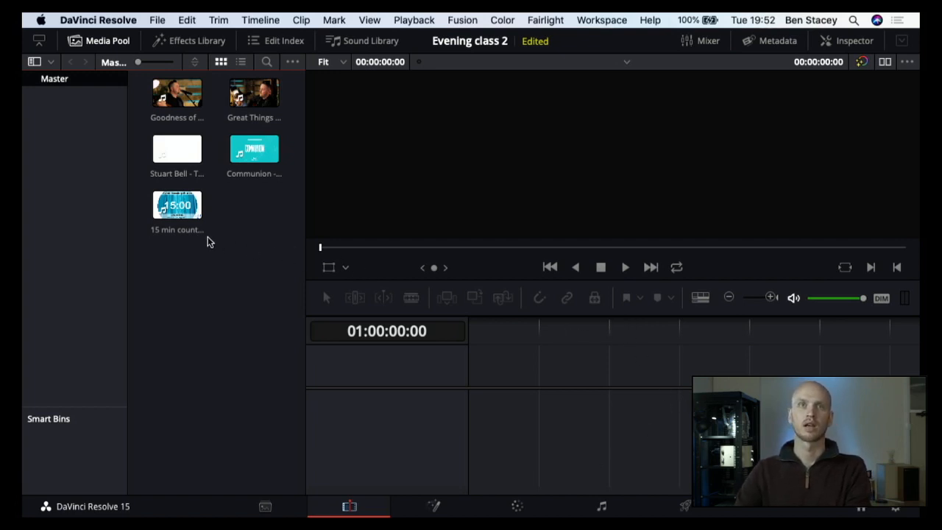
# Step: Place the 15 min countdown video at the start of a new timeline and play its opening seconds
pyautogui.click(182, 210)
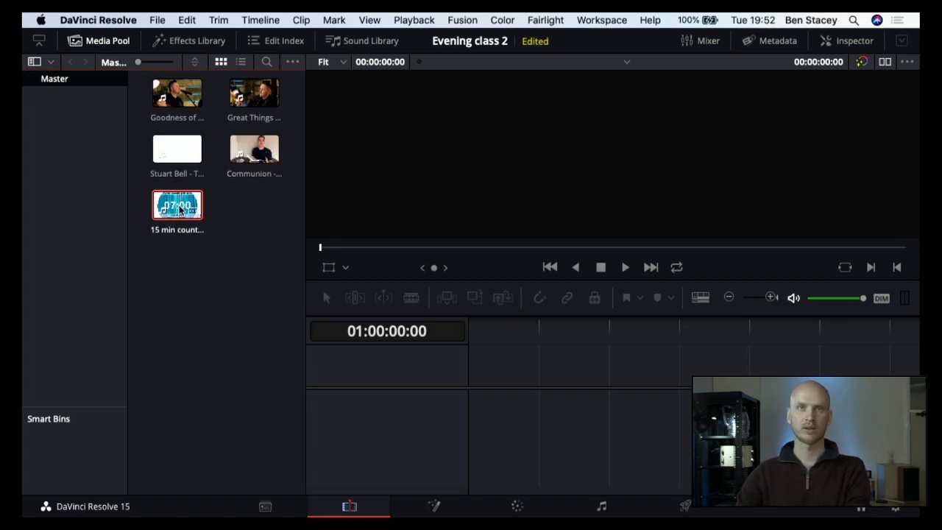
pyautogui.moveTo(181, 210); pyautogui.dragTo(475, 433)
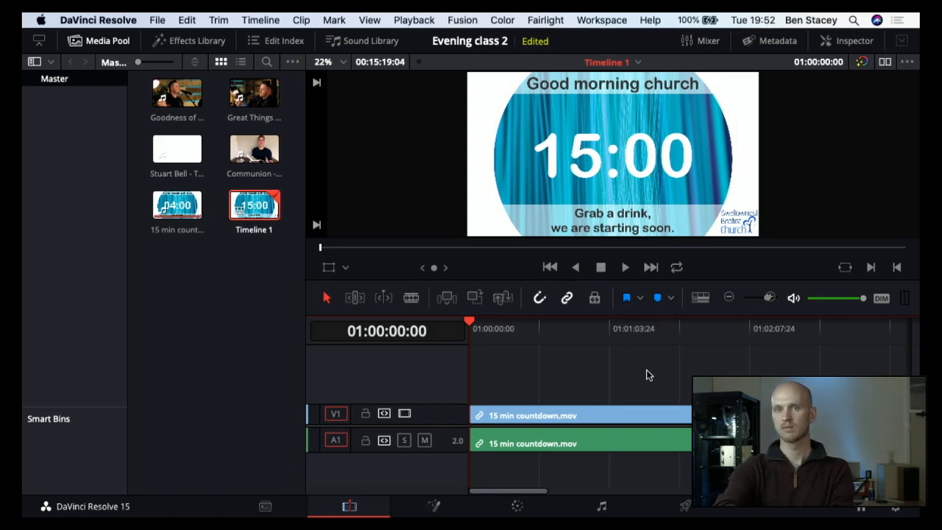
pyautogui.press('space')
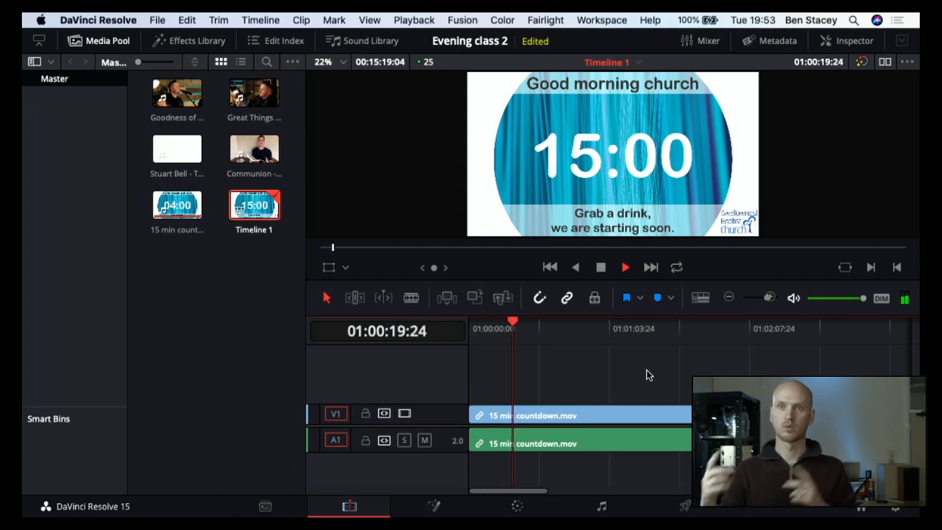
pyautogui.press('space')
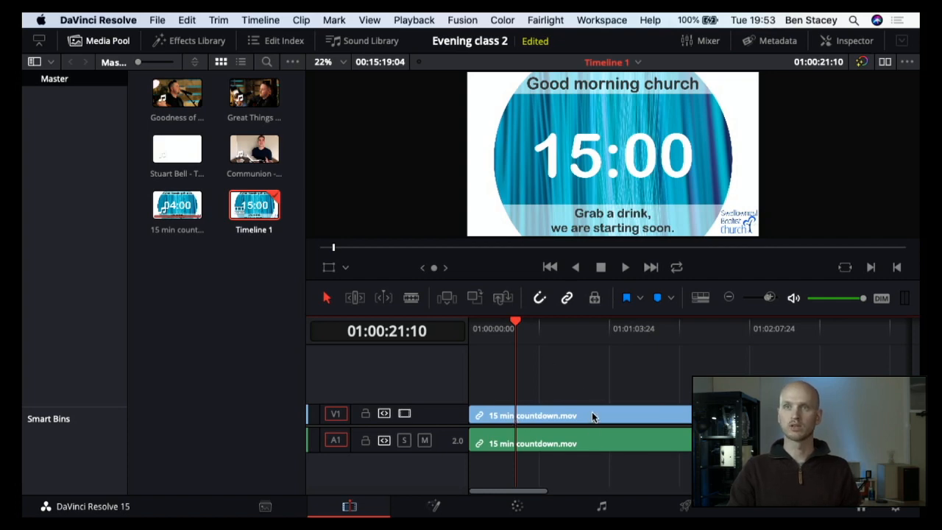
pyautogui.click(729, 298)
pyautogui.click(729, 298)
pyautogui.click(729, 298)
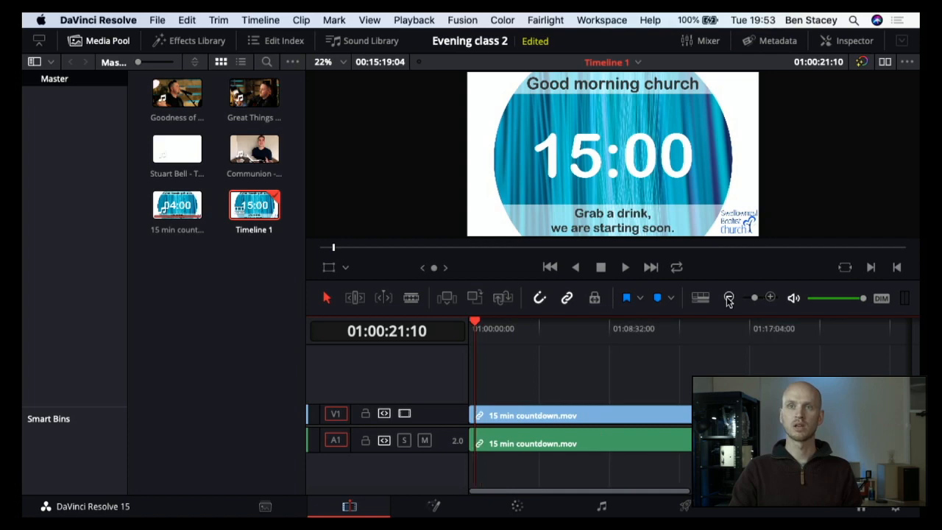
pyautogui.click(729, 298)
pyautogui.click(728, 298)
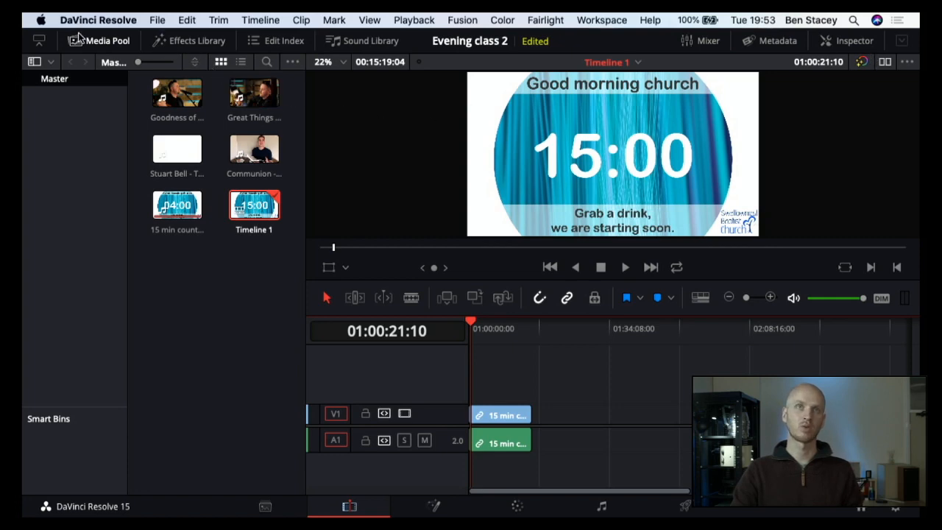
# Step: Try hiding and reshowing the Media Pool and Metadata panels around the timeline, ending with the Media Pool shown
pyautogui.click(103, 40)
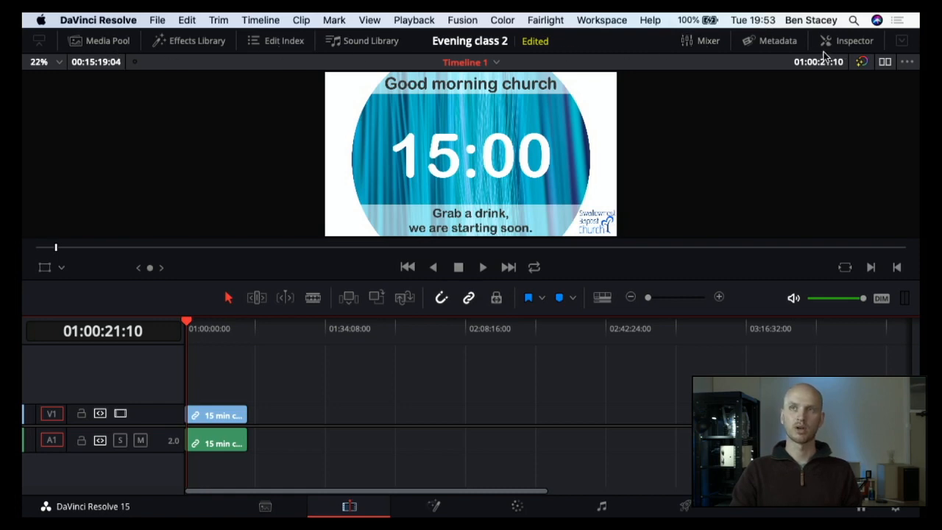
pyautogui.click(777, 42)
pyautogui.click(771, 42)
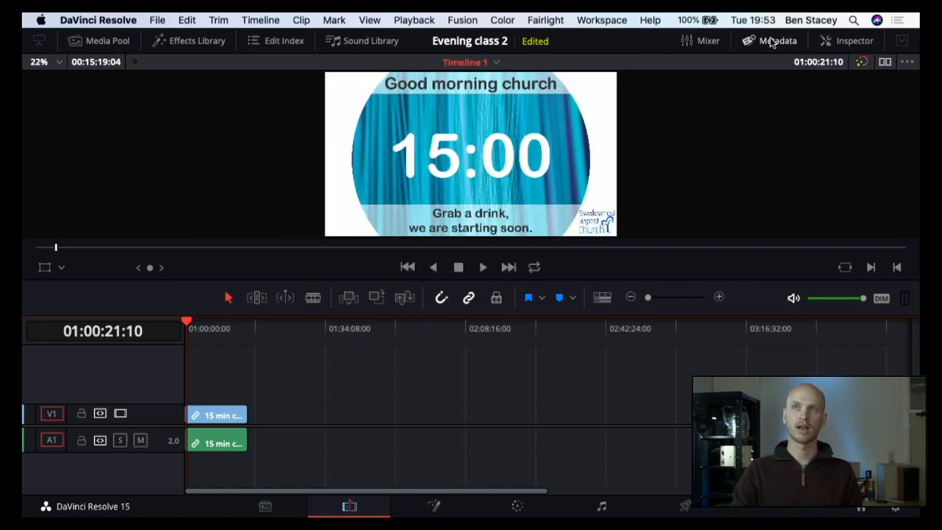
pyautogui.click(74, 41)
pyautogui.click(75, 40)
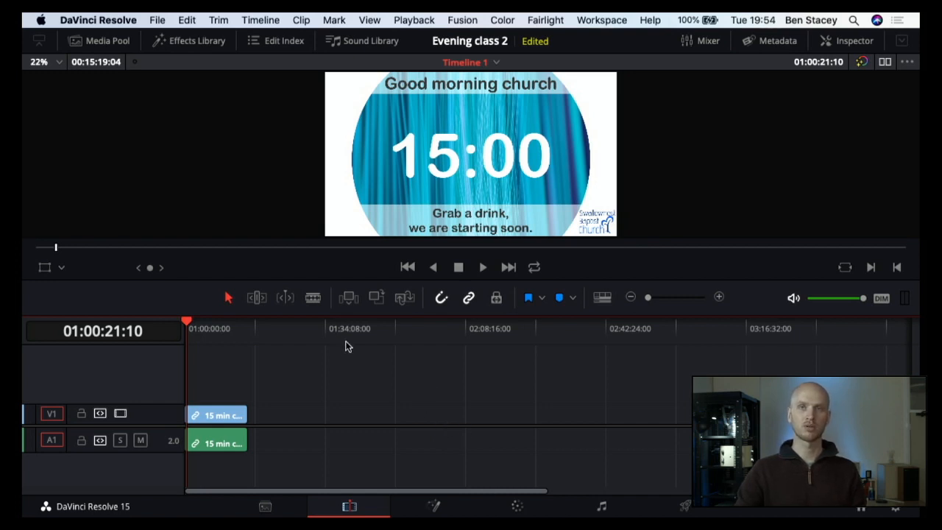
pyautogui.click(720, 297)
pyautogui.click(719, 297)
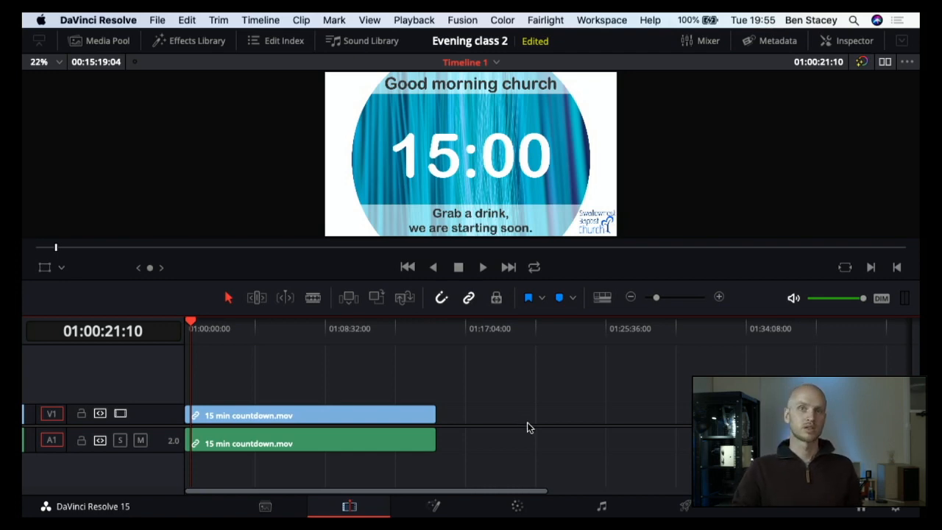
pyautogui.click(100, 41)
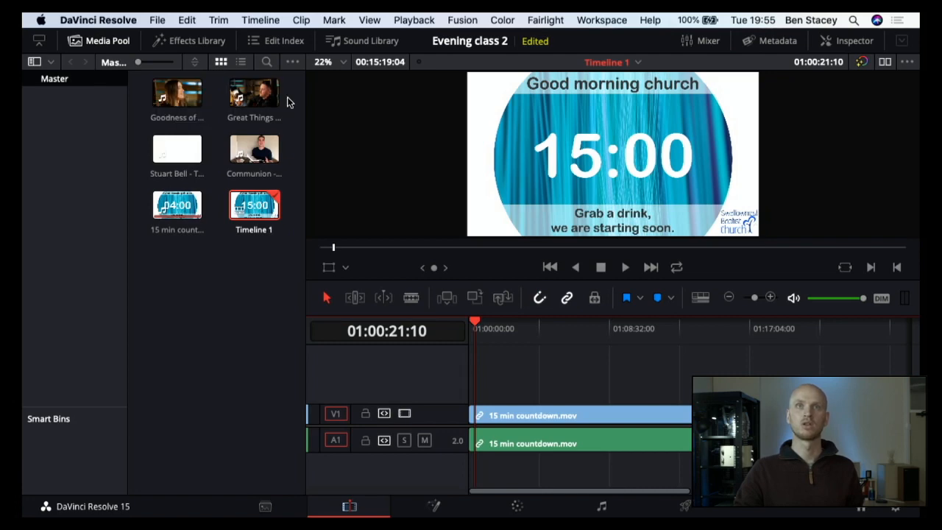
# Step: Add the Great Things worship video to the timeline directly after the 15 min countdown clip
pyautogui.click(253, 95)
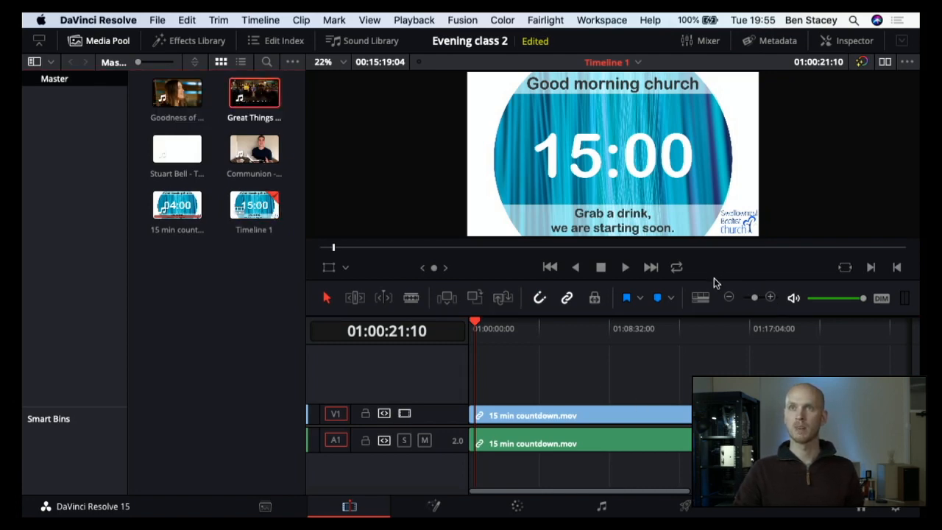
pyautogui.click(729, 297)
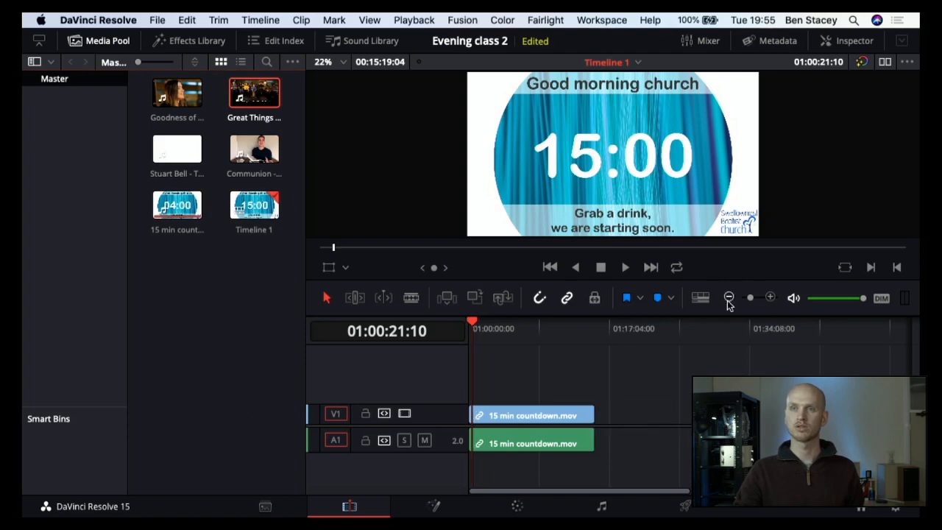
pyautogui.click(729, 297)
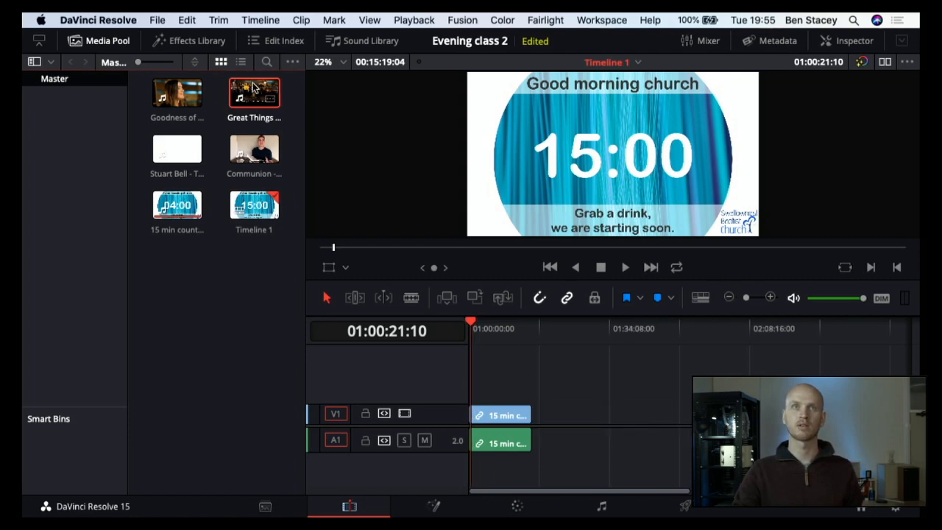
pyautogui.moveTo(256, 94); pyautogui.dragTo(544, 418)
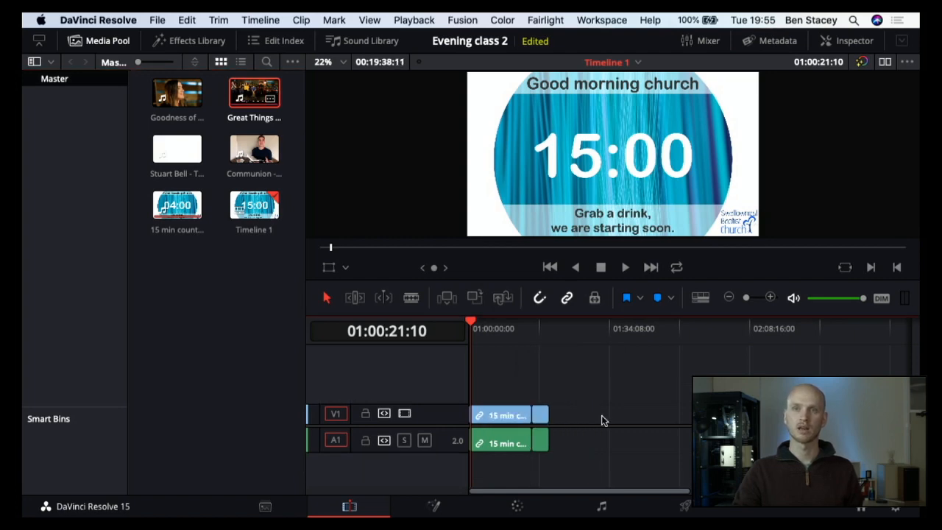
# Step: Examine the cut between the countdown and Great Things clips frame by frame, returning the playhead to the cut
pyautogui.click(531, 329)
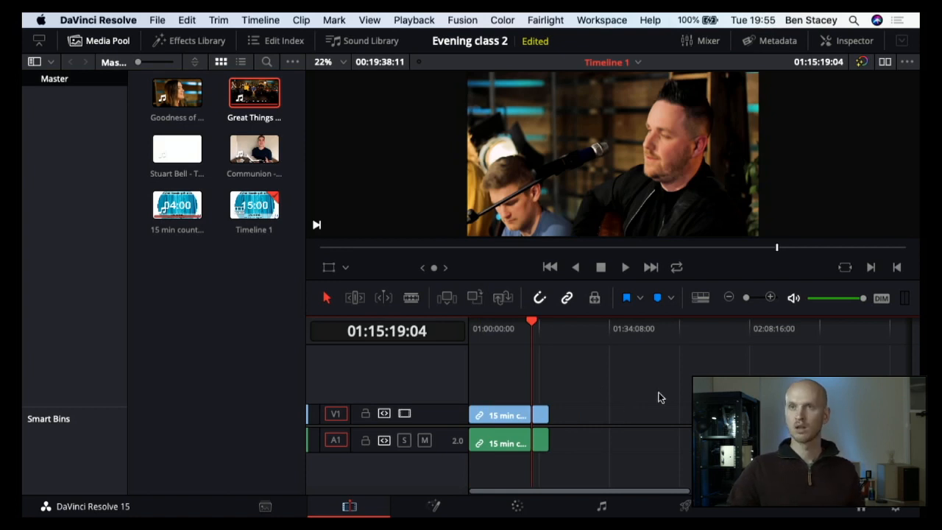
pyautogui.click(771, 297)
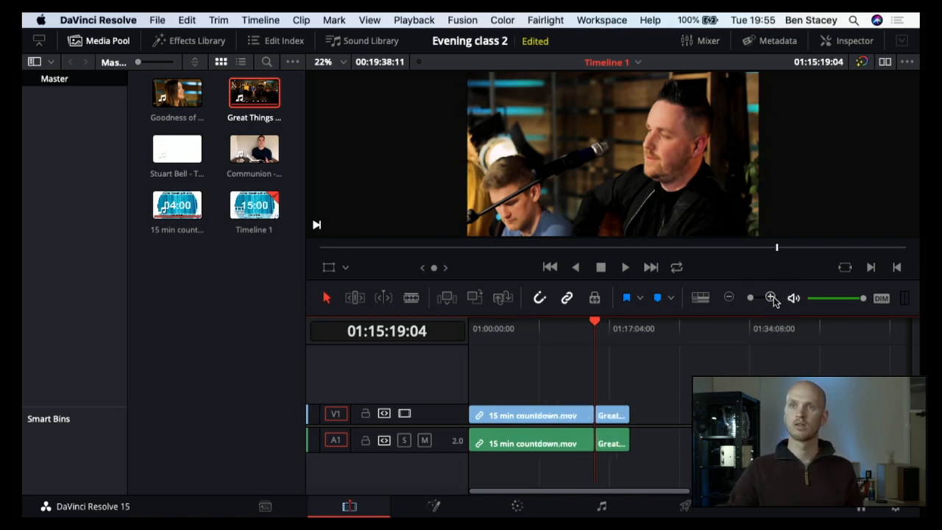
pyautogui.click(772, 297)
pyautogui.click(771, 297)
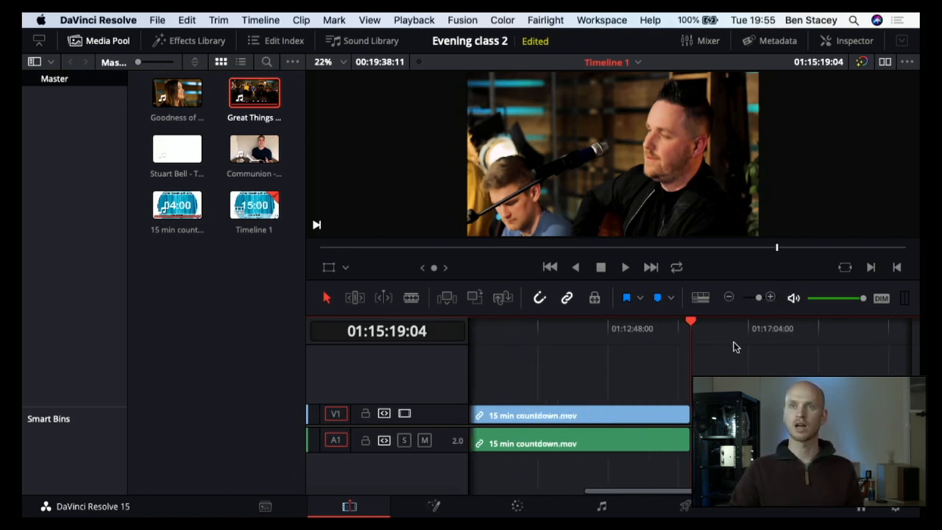
pyautogui.hscroll(5, 658, 388)
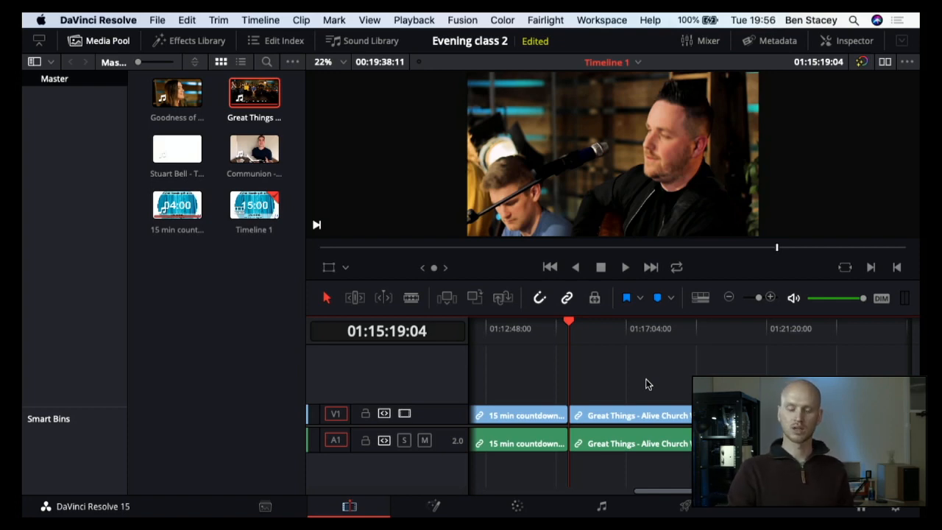
pyautogui.press('Left')
pyautogui.press('Right')
pyautogui.press('Right')
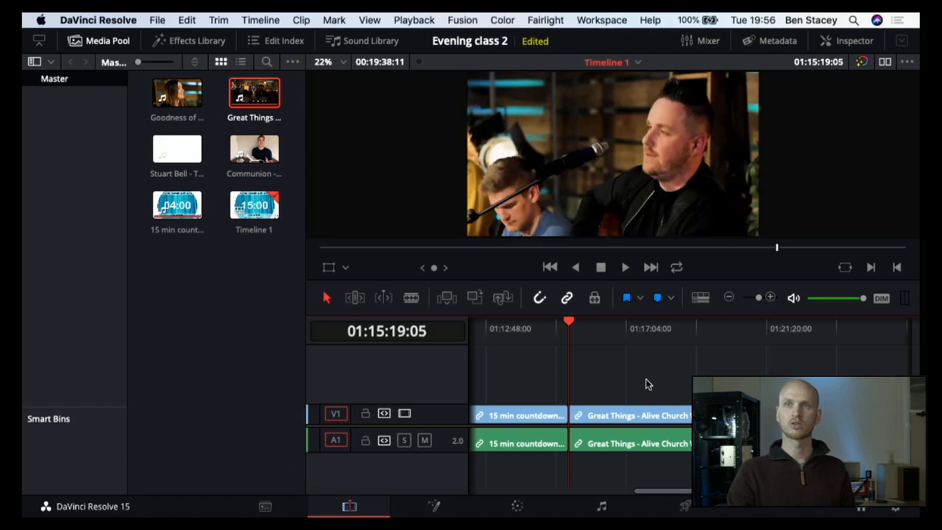
pyautogui.press('Left')
pyautogui.press('Left')
pyautogui.press('Left')
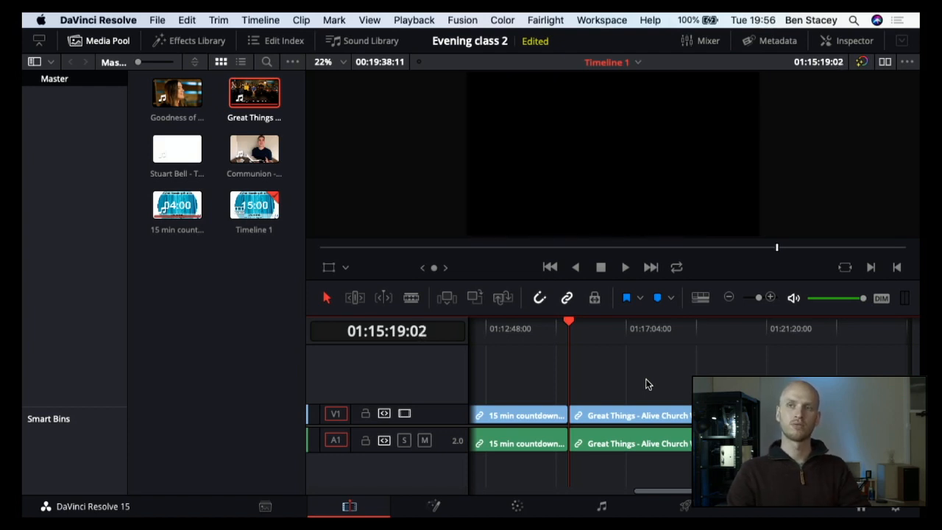
pyautogui.press('Left')
pyautogui.press('Left')
pyautogui.press('Left')
pyautogui.press('Left')
pyautogui.press('Left')
pyautogui.press('Left')
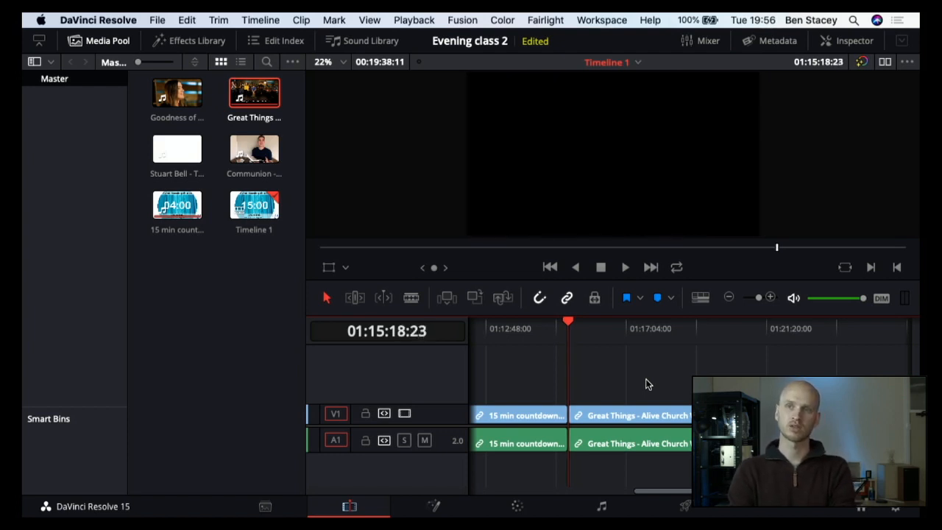
pyautogui.press('Left')
pyautogui.press('Left')
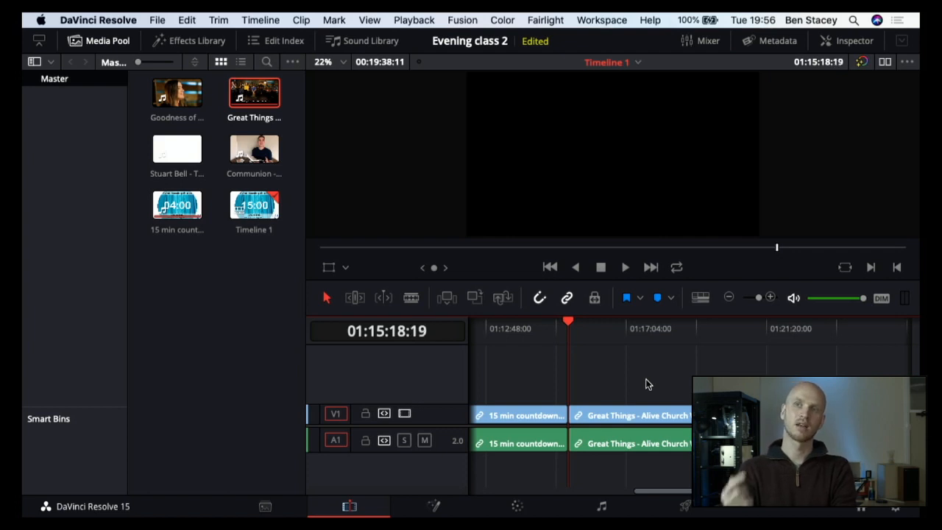
pyautogui.press('Left')
pyautogui.press('Left')
pyautogui.press('Left')
pyautogui.press('Left')
pyautogui.press('Left')
pyautogui.press('Left')
pyautogui.press('Left')
pyautogui.press('Left')
pyautogui.press('Left')
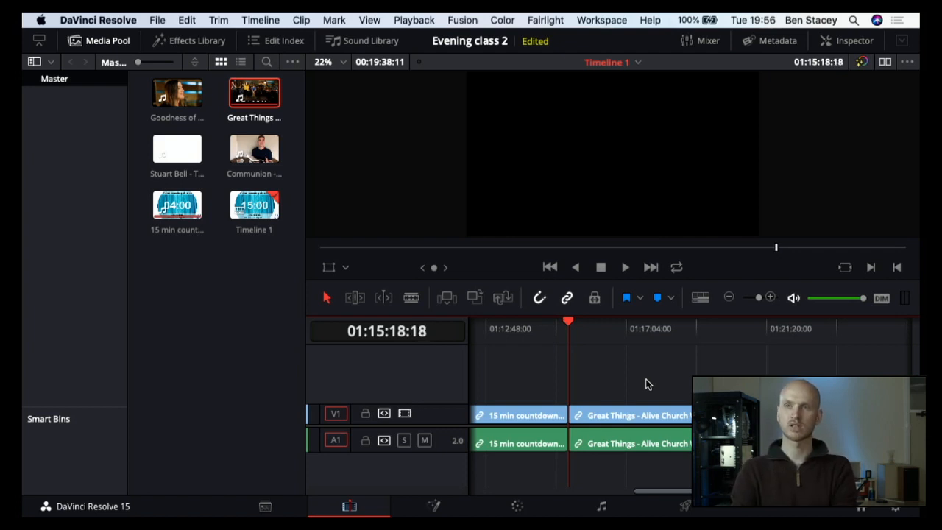
pyautogui.press('Left')
pyautogui.press('Left')
pyautogui.press('Left')
pyautogui.press('Left')
pyautogui.press('Left')
pyautogui.press('Left')
pyautogui.press('Left')
pyautogui.press('Left')
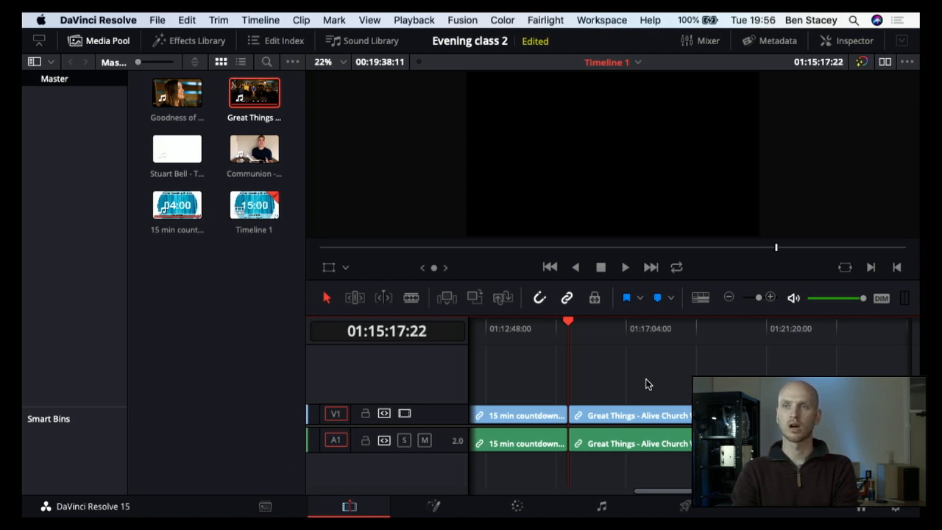
pyautogui.press('Left')
pyautogui.press('Left')
pyautogui.press('Left')
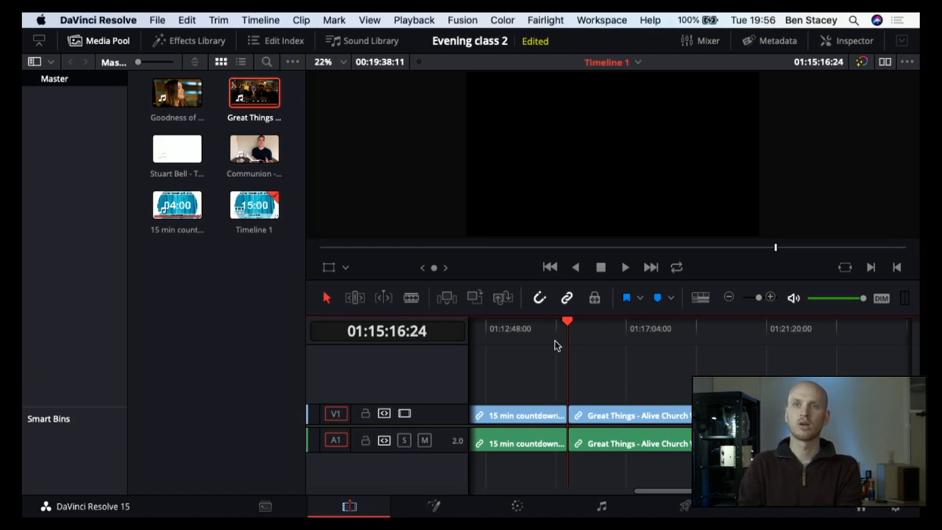
pyautogui.press('Down')
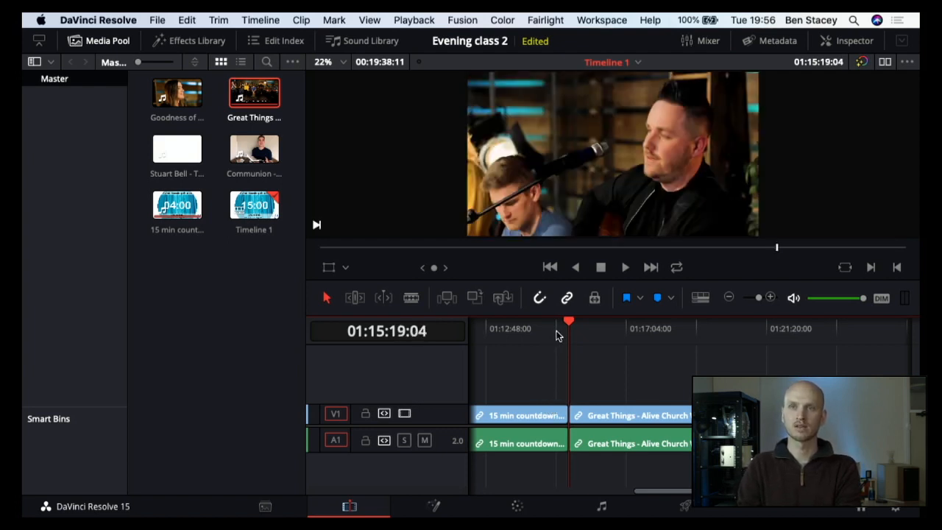
# Step: Play from the countdown's last seconds through to the start of the Great Things clip, then return the playhead to 01:14:32:00
pyautogui.click(557, 336)
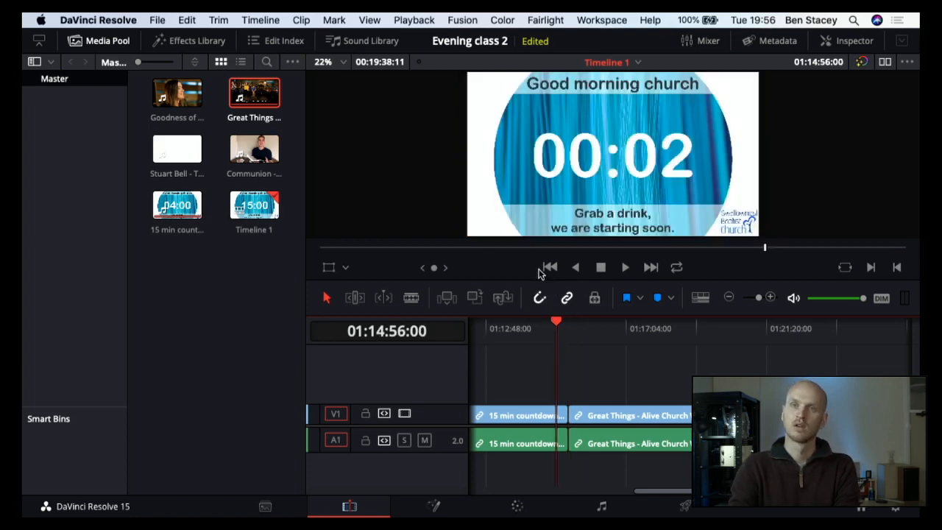
pyautogui.press('space')
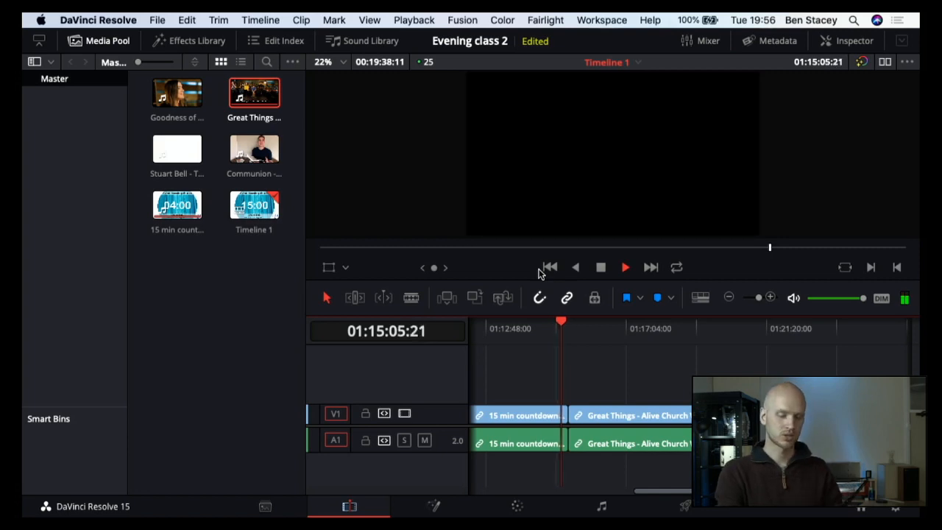
pyautogui.press('space')
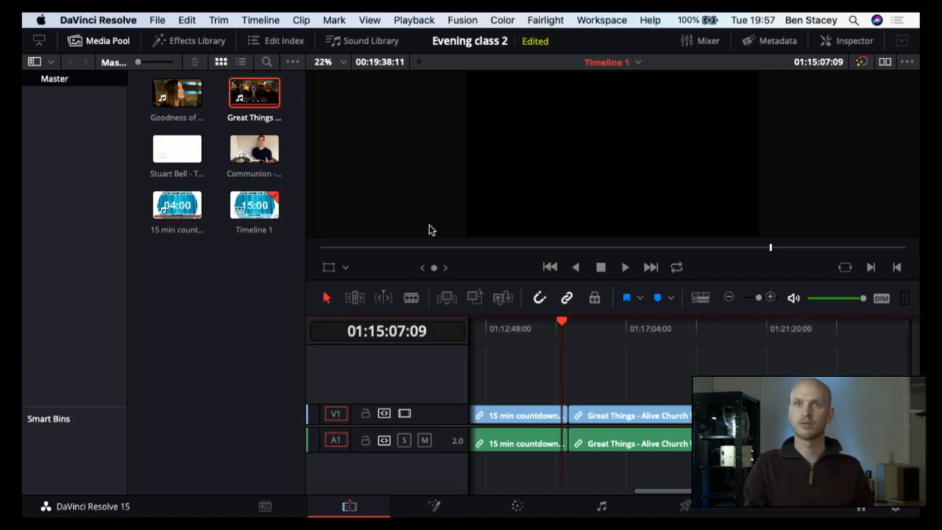
pyautogui.click(626, 268)
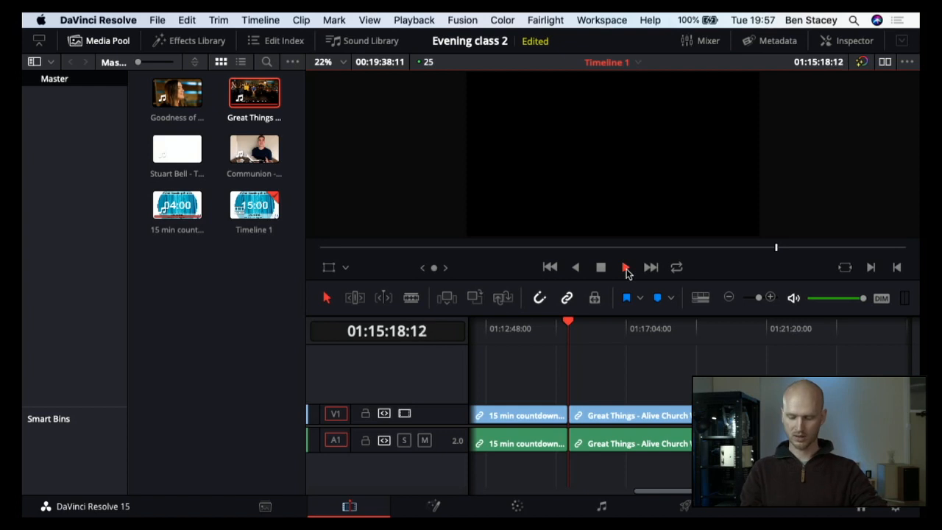
pyautogui.click(626, 269)
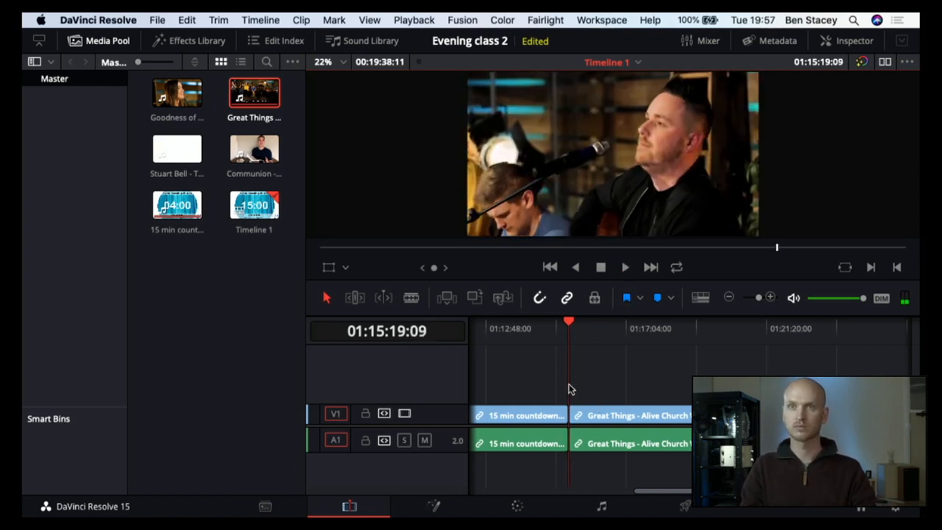
pyautogui.press('space')
pyautogui.click(544, 322)
pyautogui.press('space')
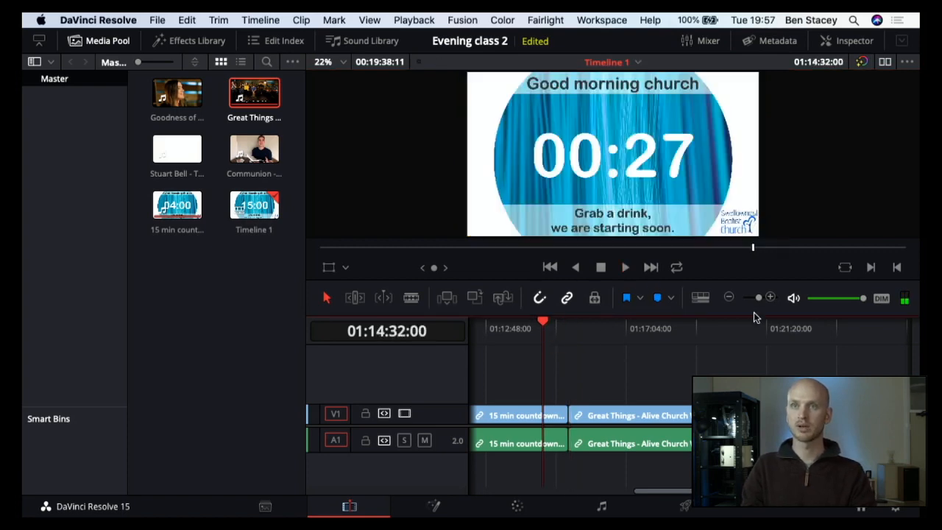
# Step: Play the countdown's ending closer up, from 01:14:54:10 into the black section before Great Things
pyautogui.click(770, 296)
pyautogui.click(769, 297)
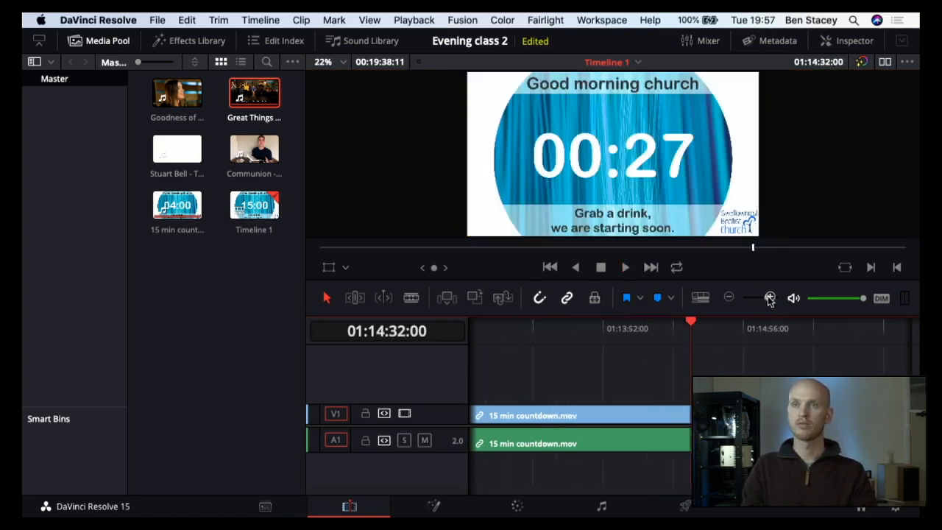
pyautogui.hscroll(5, 627, 373)
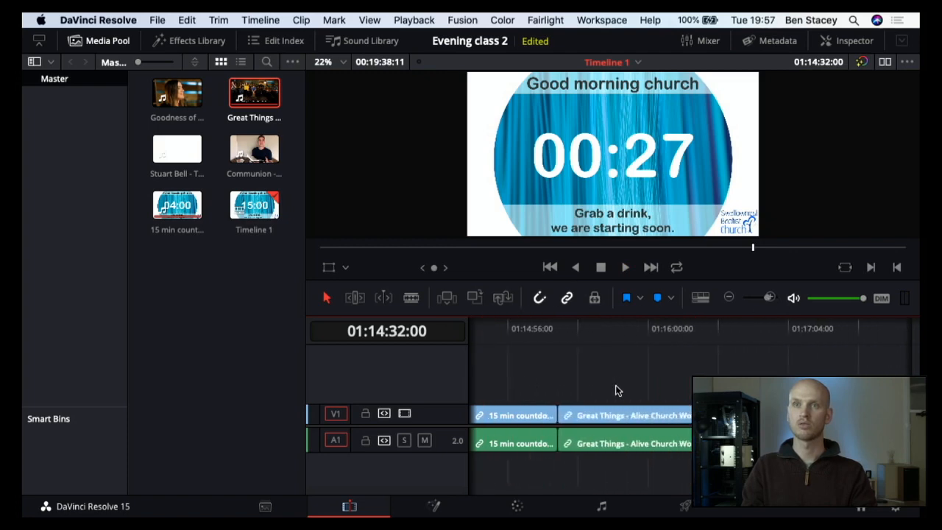
pyautogui.hscroll(-3, 589, 371)
pyautogui.click(635, 324)
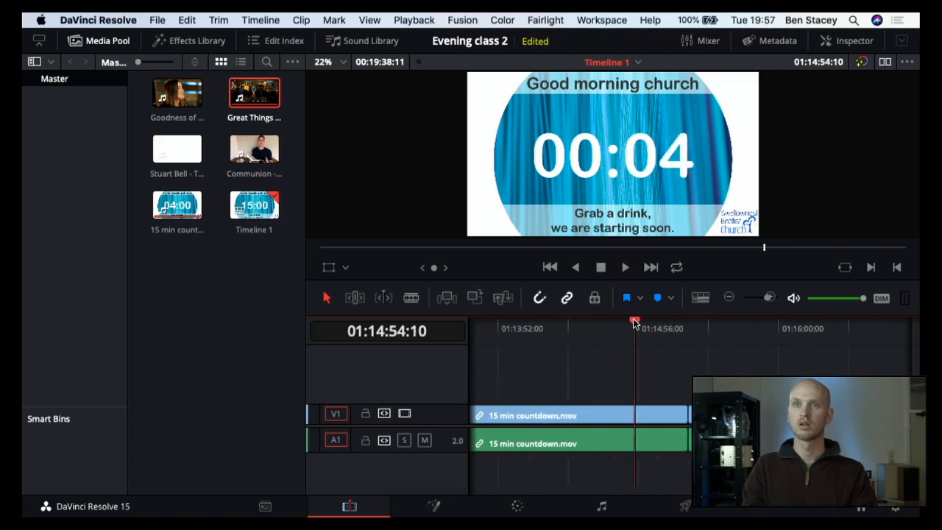
pyautogui.press('space')
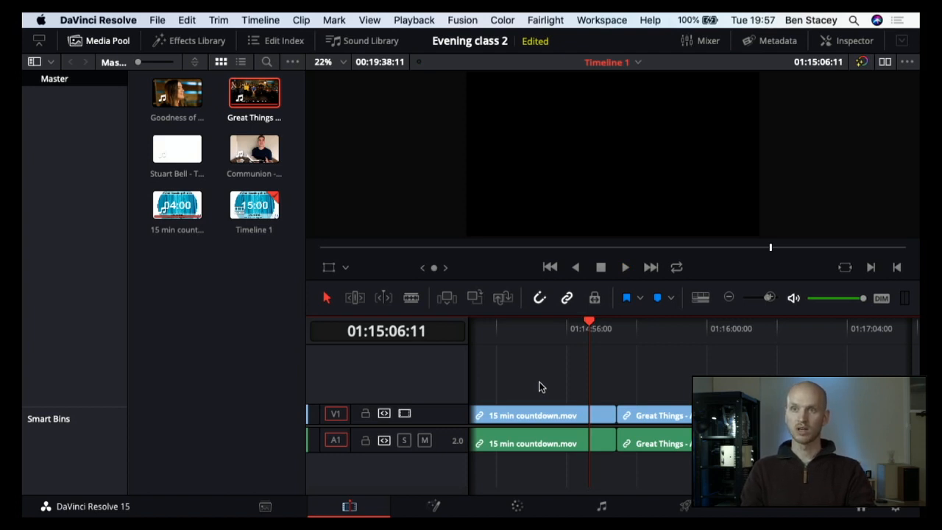
# Step: Park the playhead on the countdown's last "Here we go" frame before black, at 01:15:05:12
pyautogui.press('Left')
pyautogui.press('Left')
pyautogui.press('Left')
pyautogui.press('Left')
pyautogui.press('Left')
pyautogui.press('Left')
pyautogui.press('Left')
pyautogui.press('Left')
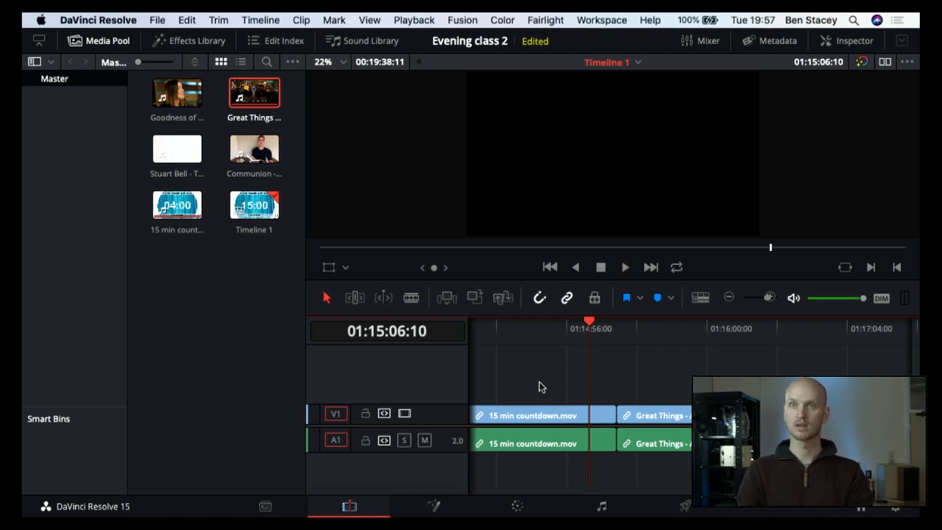
pyautogui.press('Left')
pyautogui.press('Left')
pyautogui.press('Left')
pyautogui.press('Left')
pyautogui.press('Left')
pyautogui.press('Left')
pyautogui.press('Left')
pyautogui.press('Left')
pyautogui.press('Left')
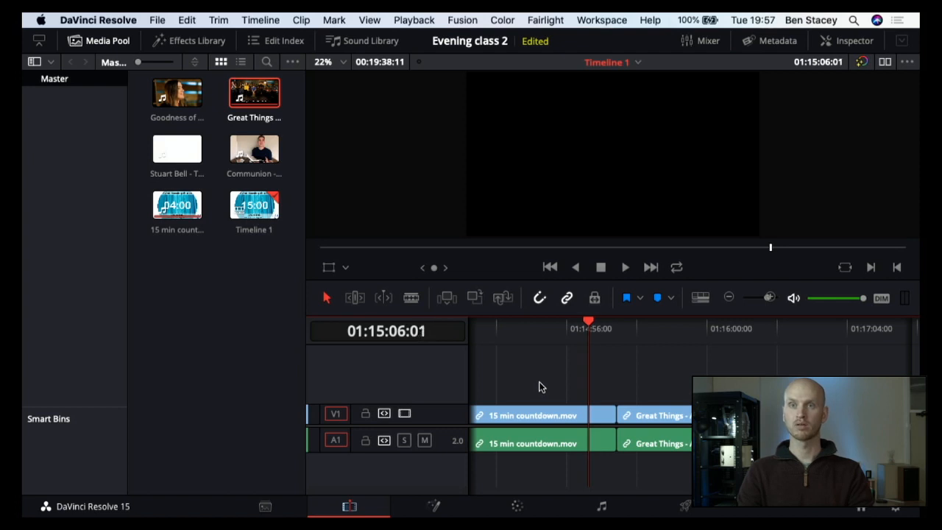
pyautogui.press('Left')
pyautogui.press('Left')
pyautogui.press('Left')
pyautogui.press('Left')
pyautogui.press('Left')
pyautogui.press('Left')
pyautogui.press('Left')
pyautogui.press('Left')
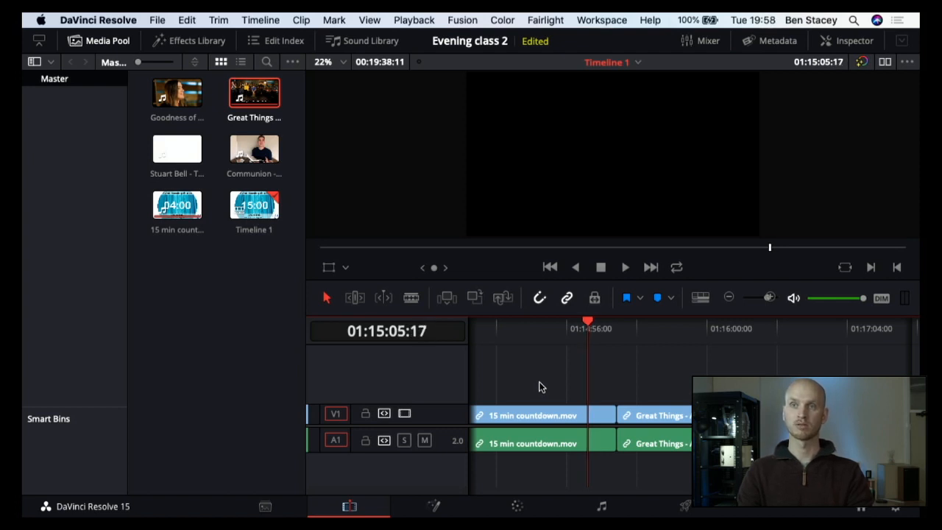
pyautogui.press('Left')
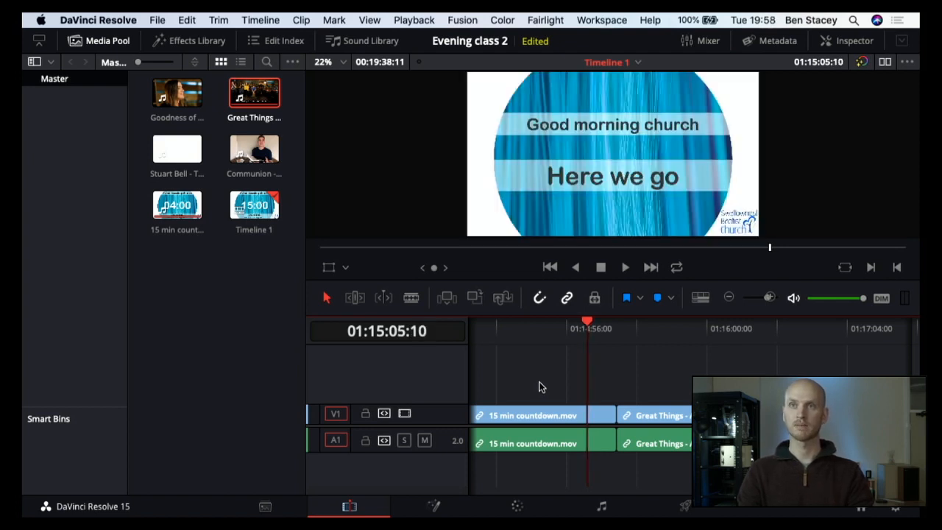
pyautogui.press('Right')
pyautogui.press('Right')
pyautogui.press('Right')
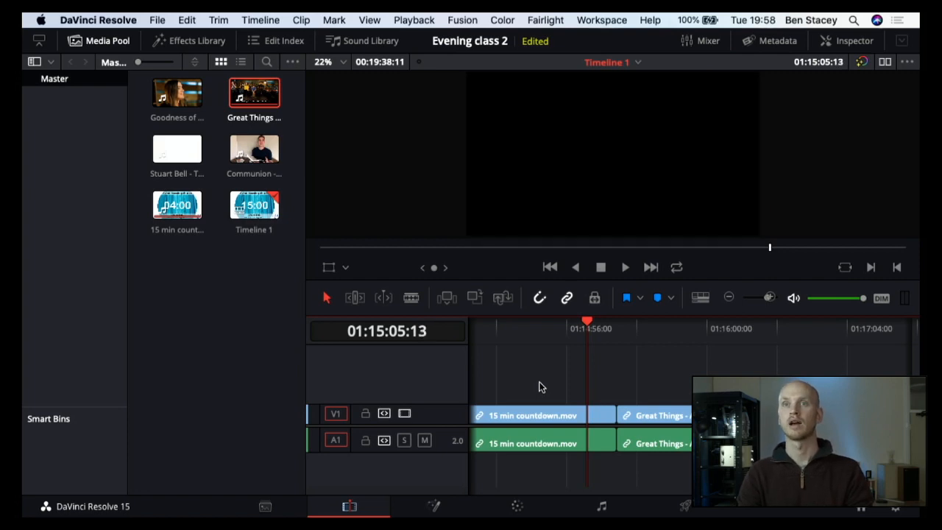
pyautogui.press('Left')
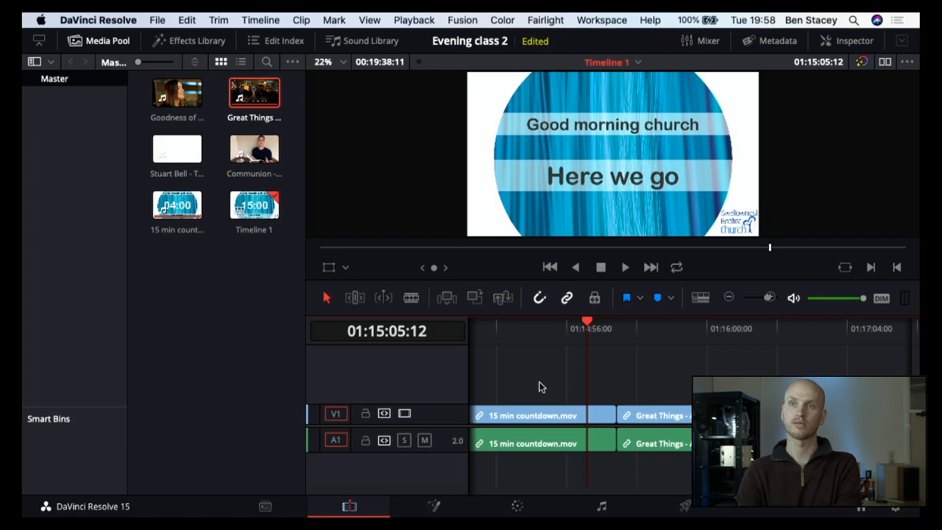
pyautogui.press('Right')
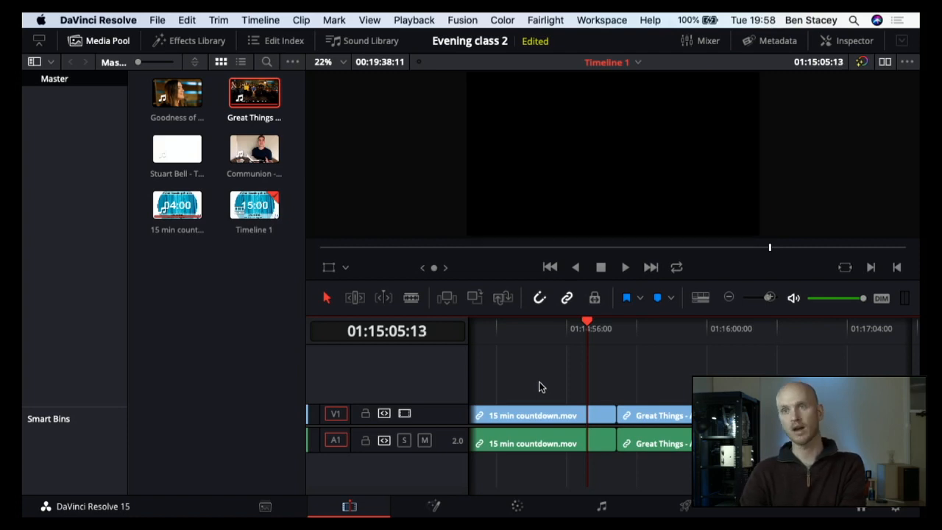
pyautogui.press('Left')
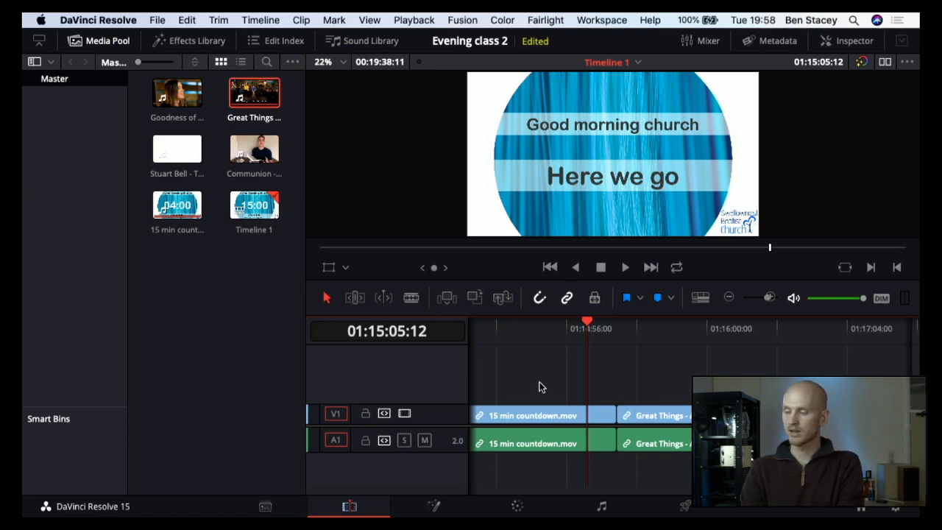
# Step: Move the Great Things clip up to tracks V2 and A2 and slide it earlier to start at 01:15:05:12
pyautogui.click(641, 418)
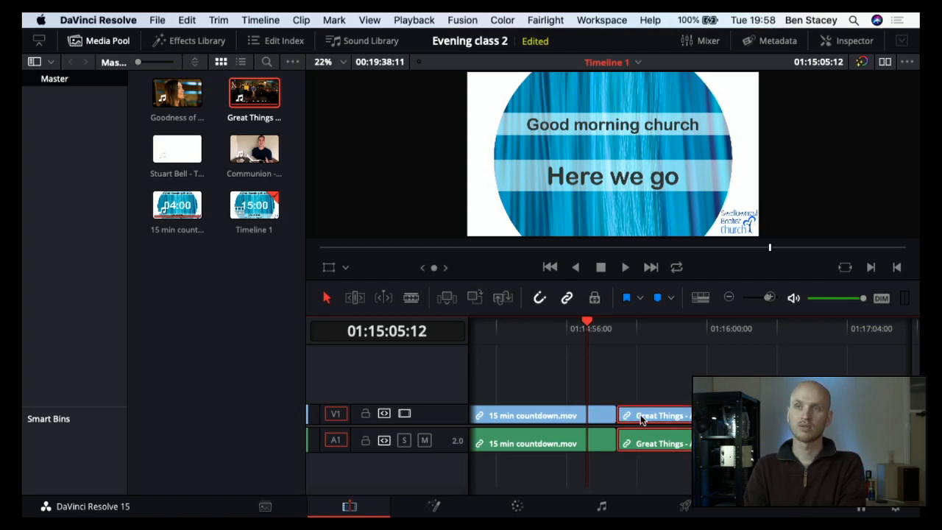
pyautogui.moveTo(641, 419); pyautogui.dragTo(643, 398)
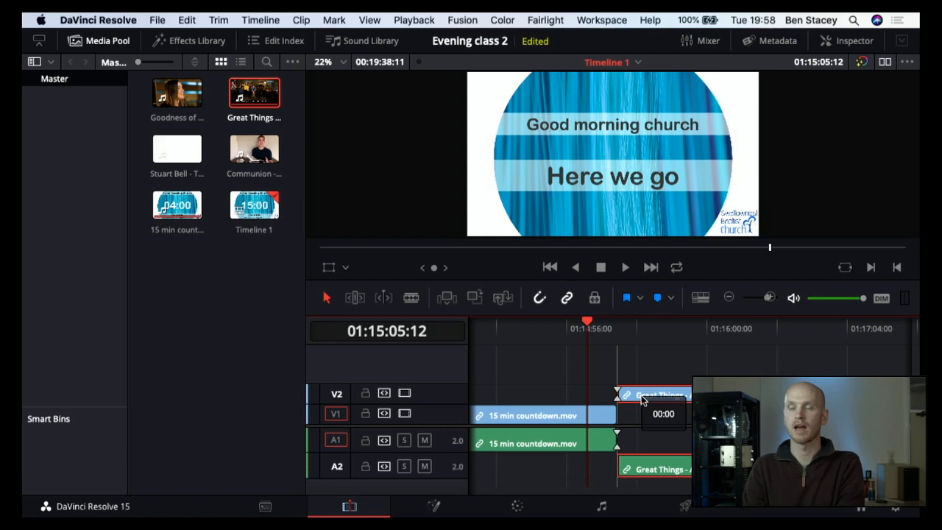
pyautogui.moveTo(641, 399); pyautogui.dragTo(621, 399)
# Step: Play the overlap between the countdown and Great Things from 01:14:59:05 to check the new join
pyautogui.click(574, 332)
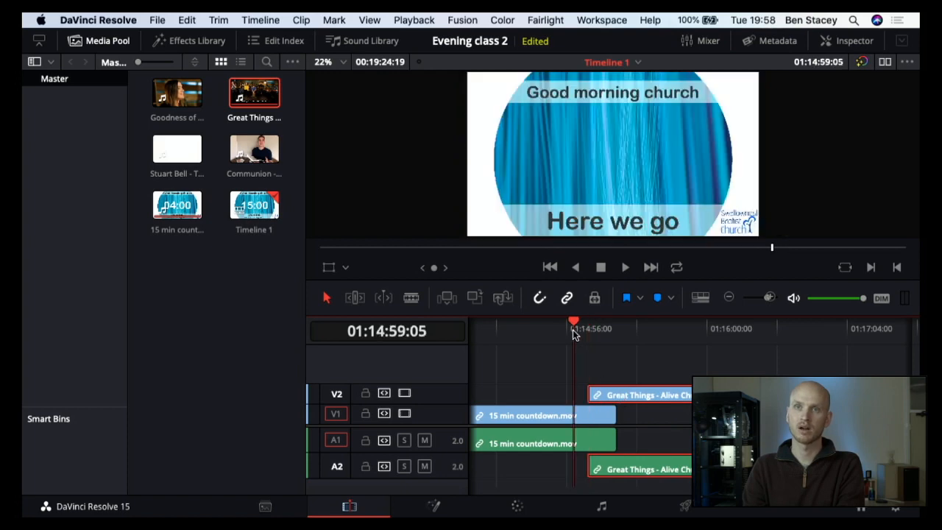
pyautogui.press('space')
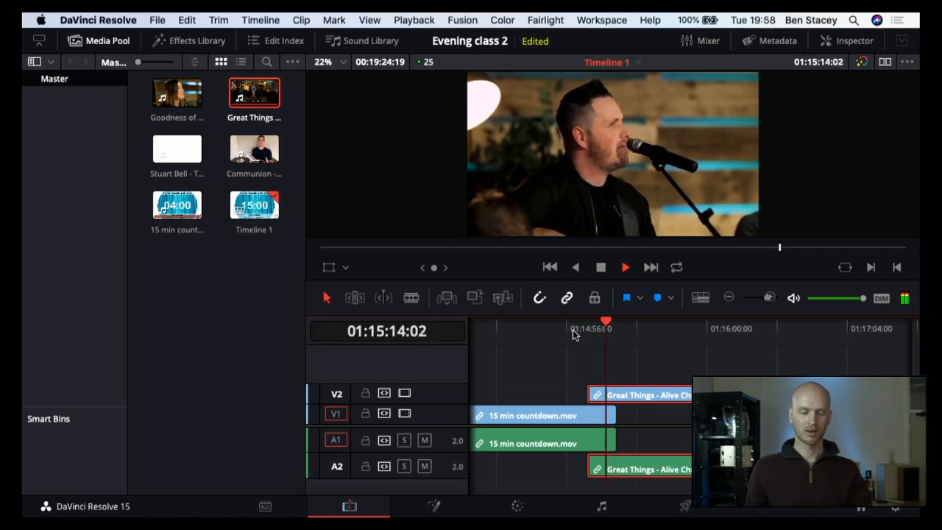
pyautogui.press('space')
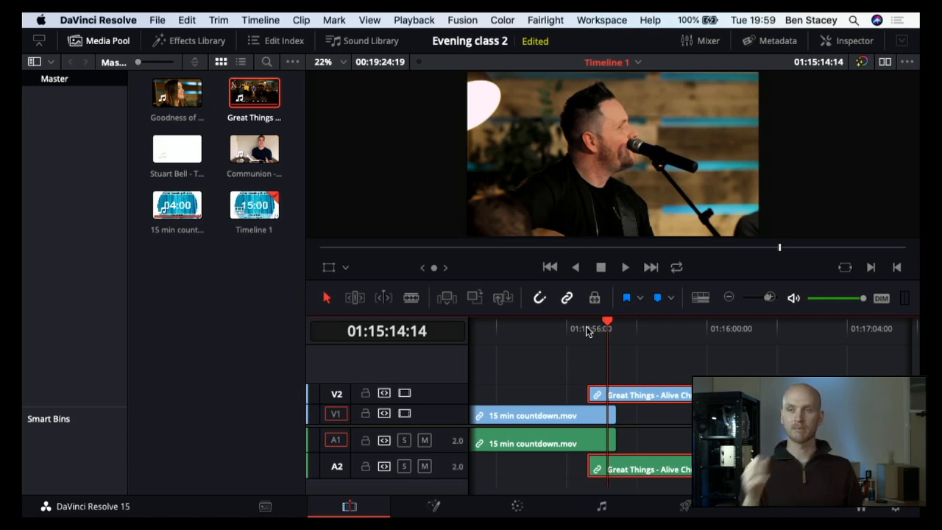
# Step: Unlink the 15 min countdown clip's video from its audio and deselect it
pyautogui.click(581, 415)
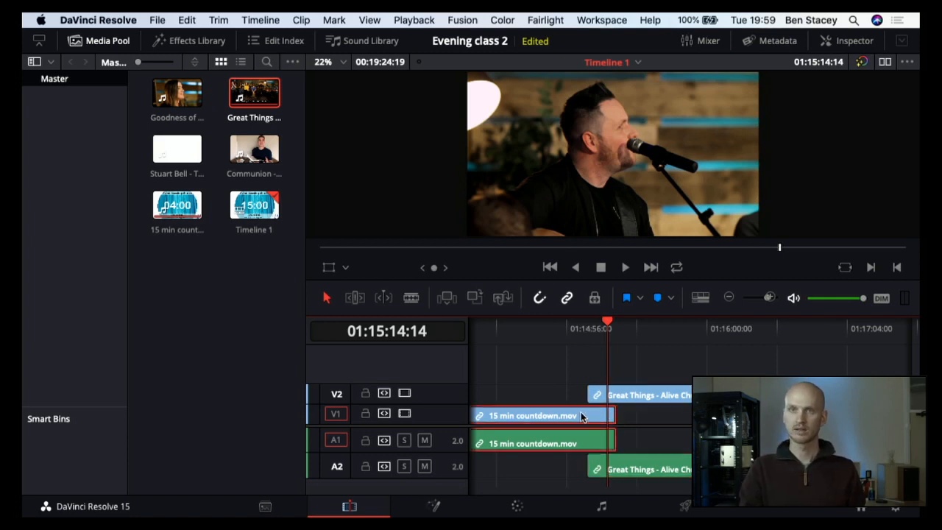
pyautogui.rightClick(581, 416)
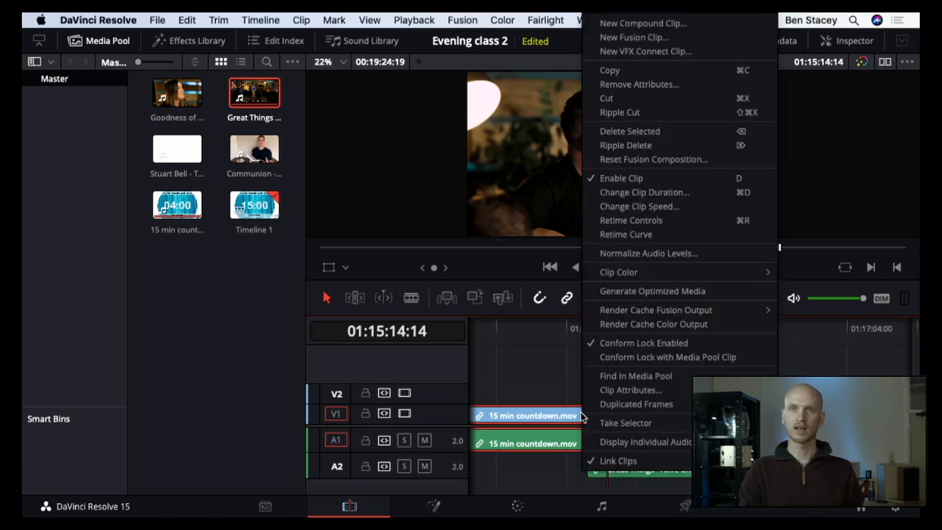
pyautogui.click(617, 461)
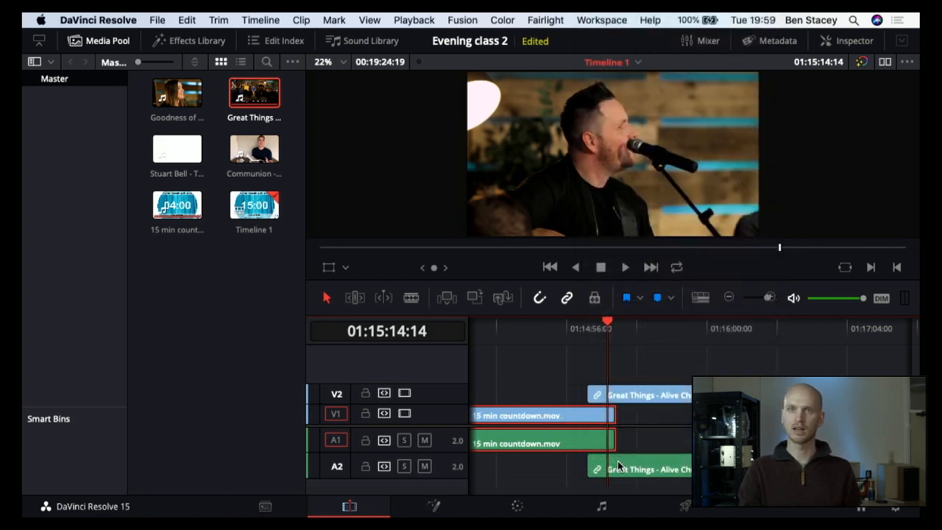
pyautogui.click(635, 445)
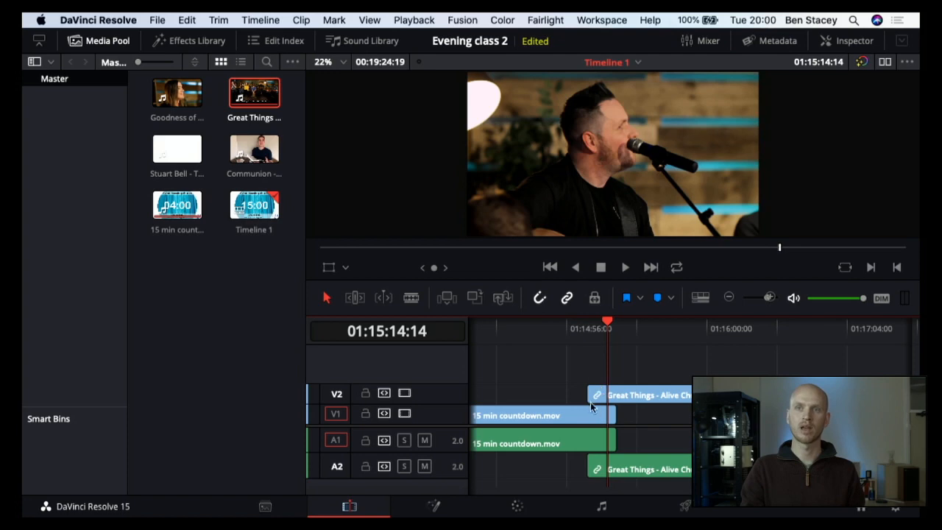
# Step: Return the playhead to the start of Great Things at 01:15:05:12 and select the countdown's video and audio separately
pyautogui.click(588, 334)
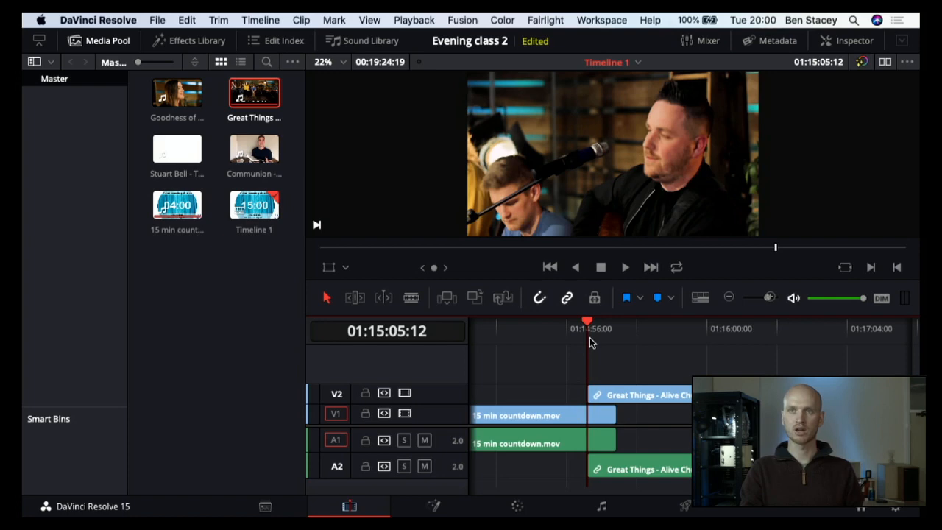
pyautogui.click(571, 421)
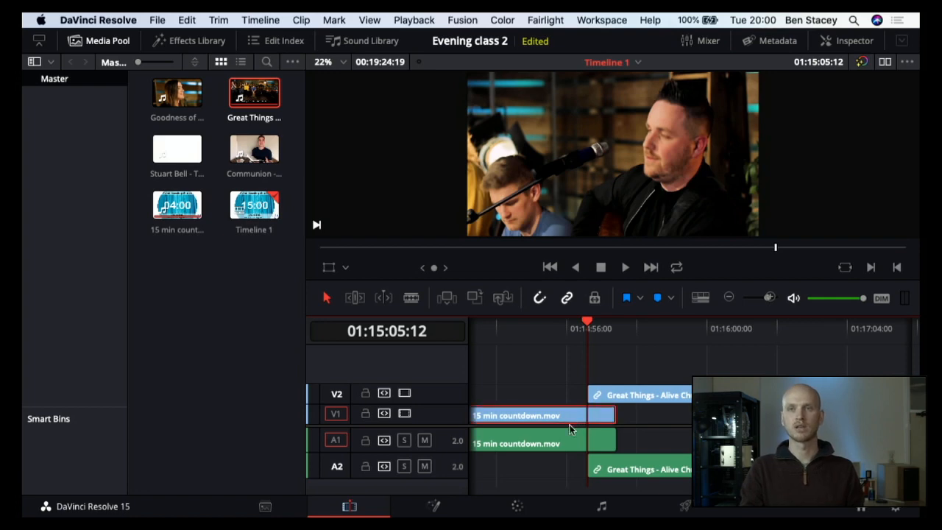
pyautogui.click(569, 445)
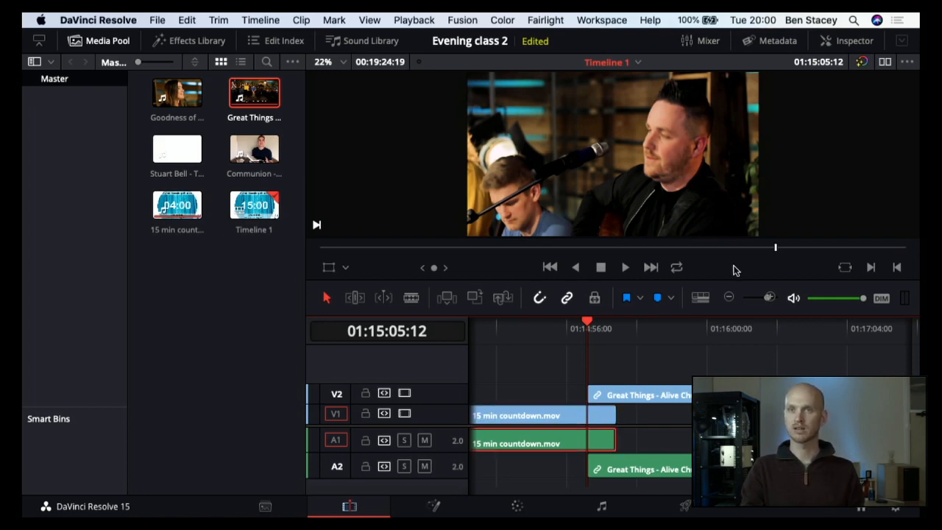
# Step: Show audio waveforms and clip thumbnails on the timeline, reduce the audio track height to minimum, and select the countdown's video clip
pyautogui.click(703, 296)
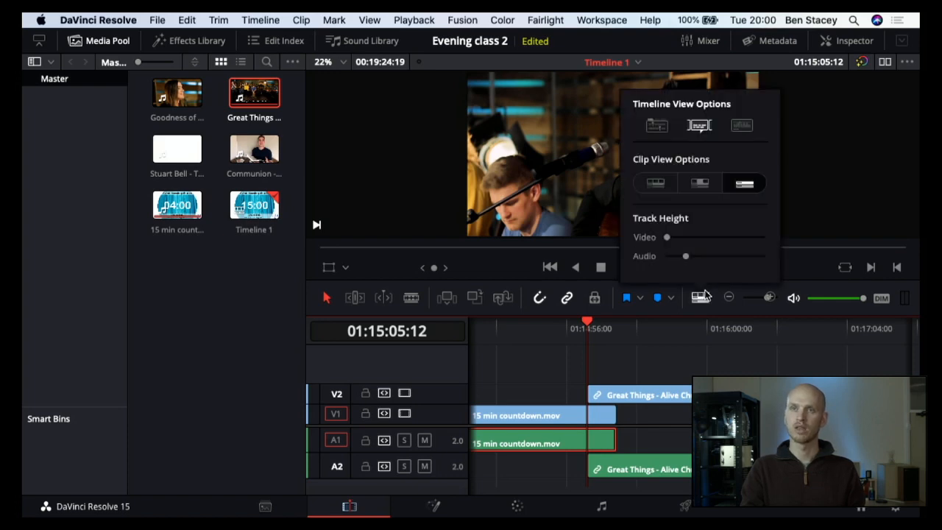
pyautogui.click(744, 127)
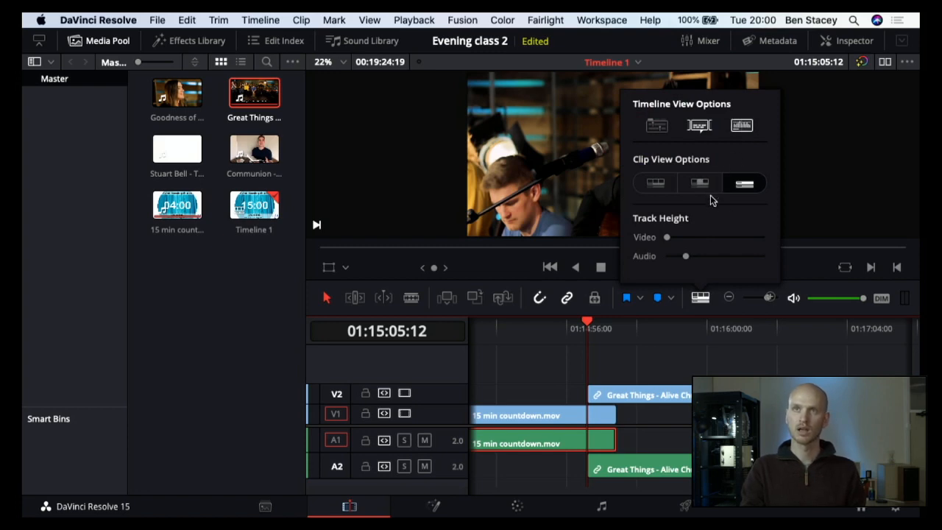
pyautogui.click(701, 186)
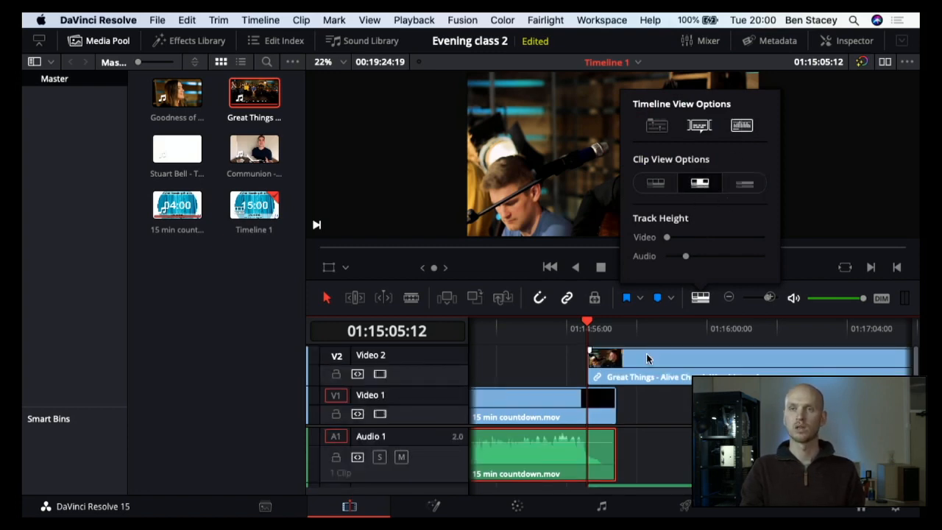
pyautogui.moveTo(685, 256); pyautogui.dragTo(666, 255)
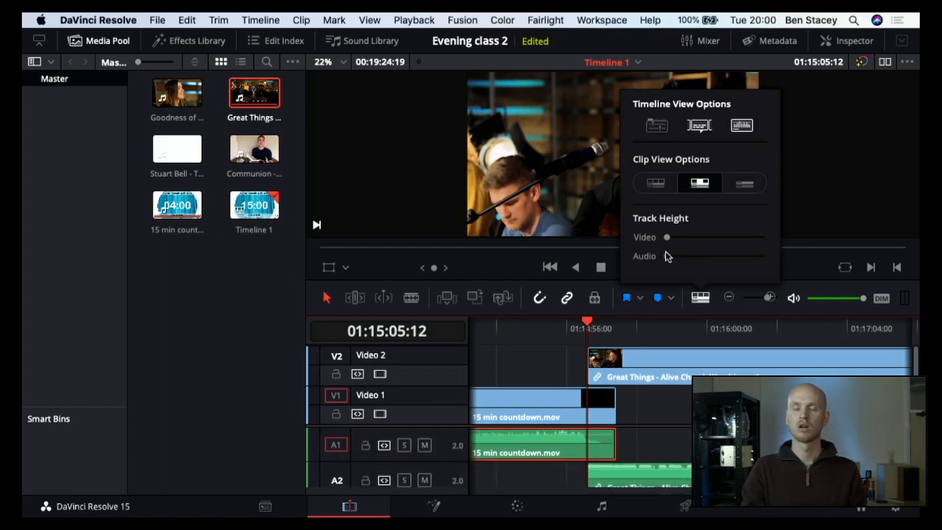
pyautogui.click(586, 405)
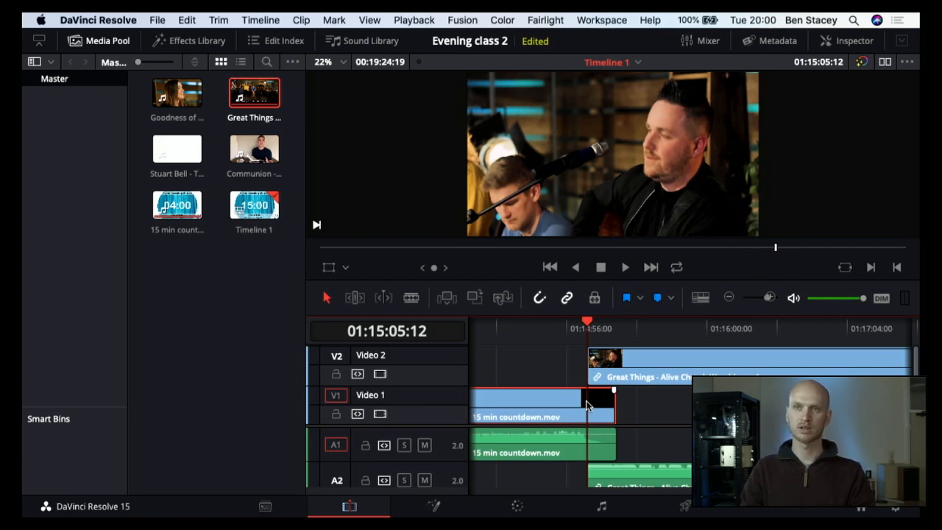
# Step: Split the countdown's video at 01:15:05:12, where Great Things starts, and delete the leftover piece after the cut
pyautogui.press('Left')
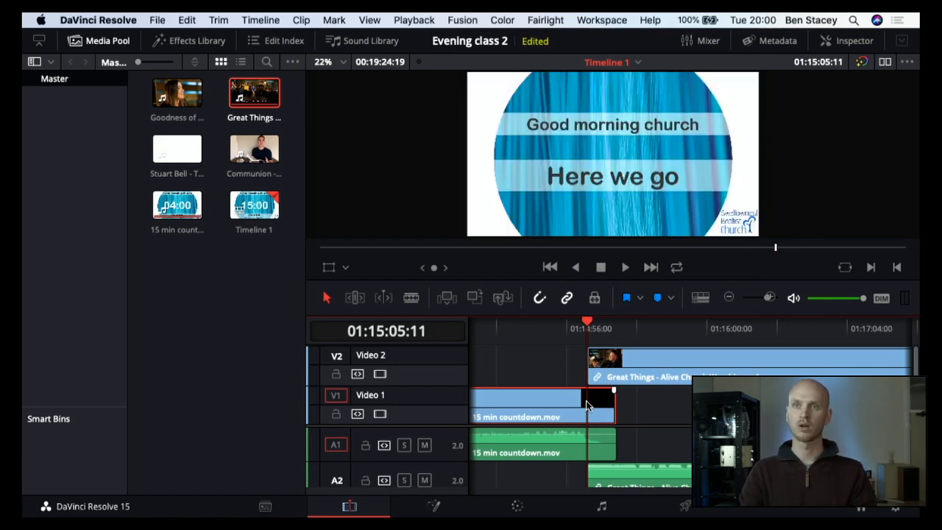
pyautogui.press('Right')
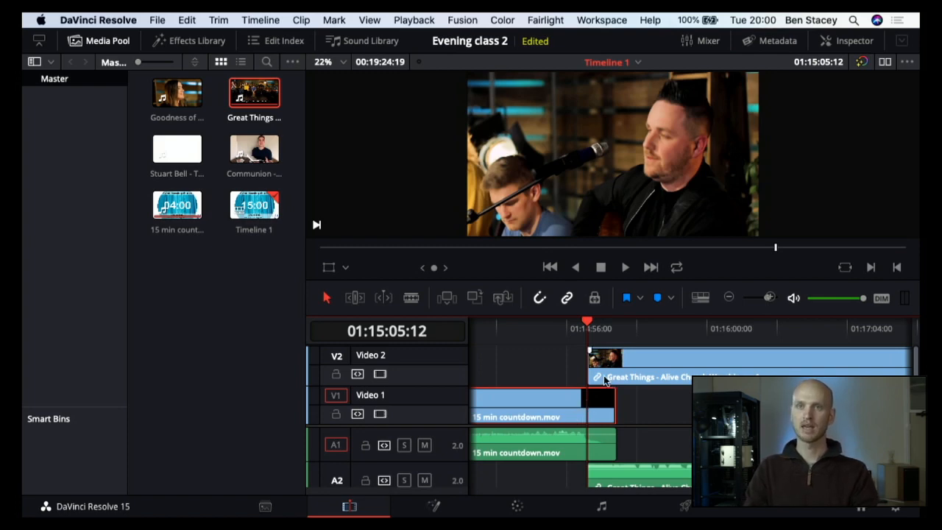
pyautogui.press('b')
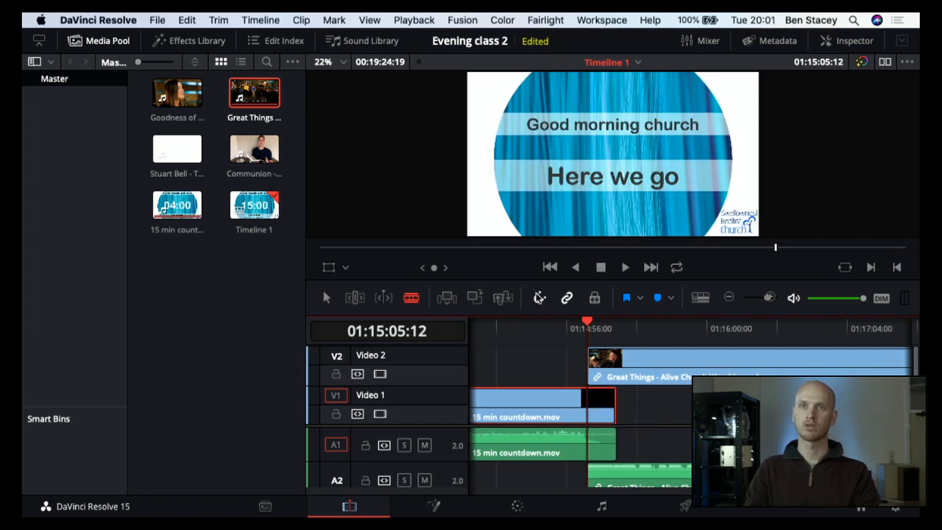
pyautogui.click(597, 407)
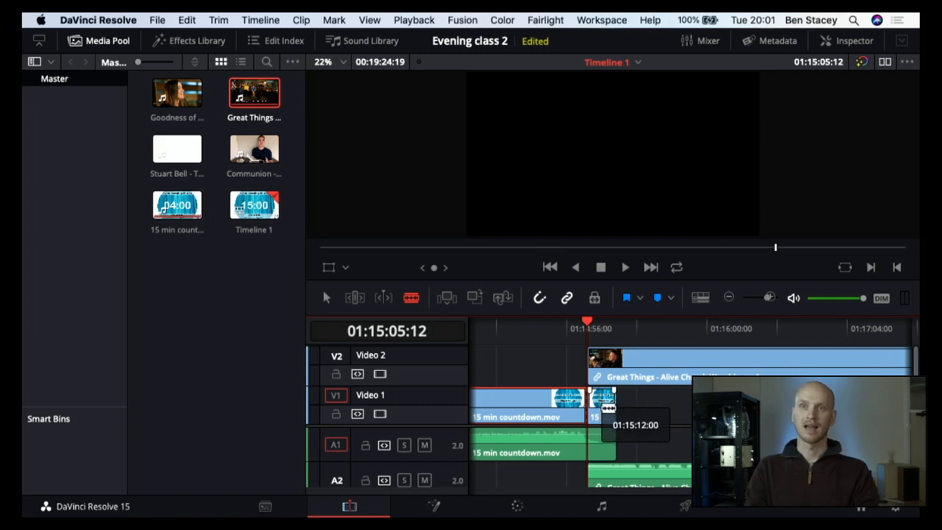
pyautogui.press('a')
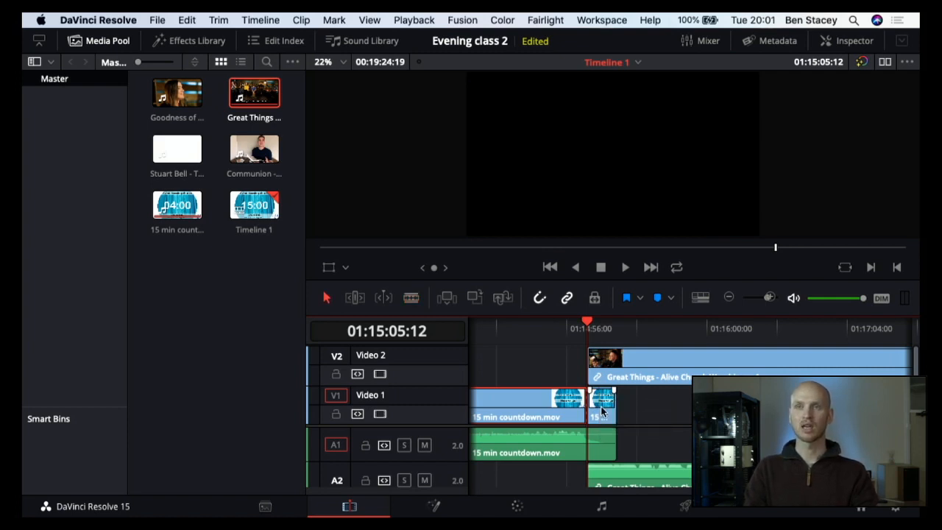
pyautogui.click(601, 406)
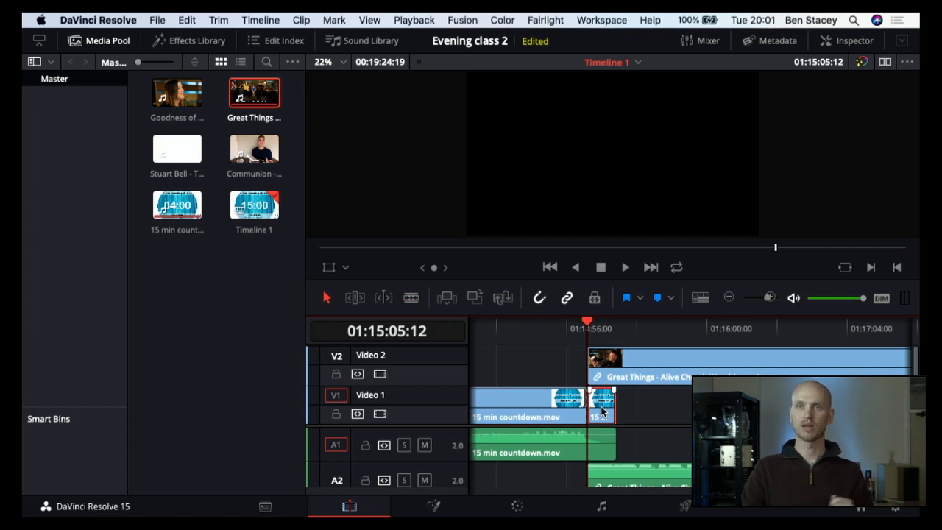
pyautogui.press('Delete')
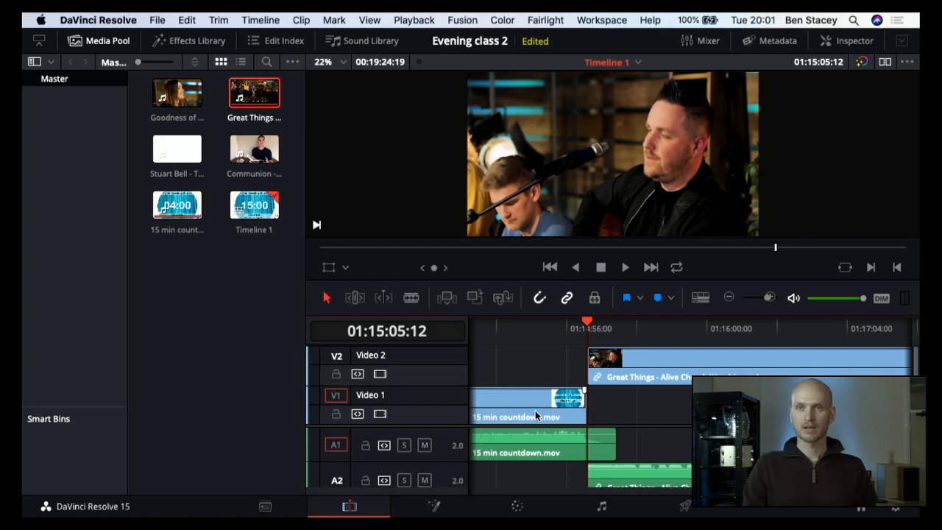
# Step: Link the trimmed countdown video back to its audio on A1 and clear the selection
pyautogui.moveTo(535, 414)
pyautogui.mouseDown()
pyautogui.moveTo(604, 418)
pyautogui.moveTo(519, 414)
pyautogui.mouseUp()
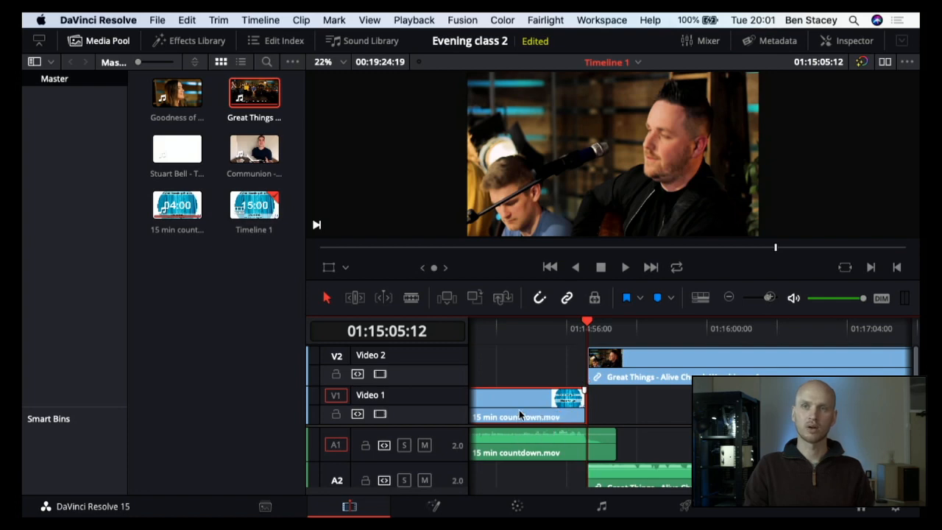
pyautogui.click(639, 368)
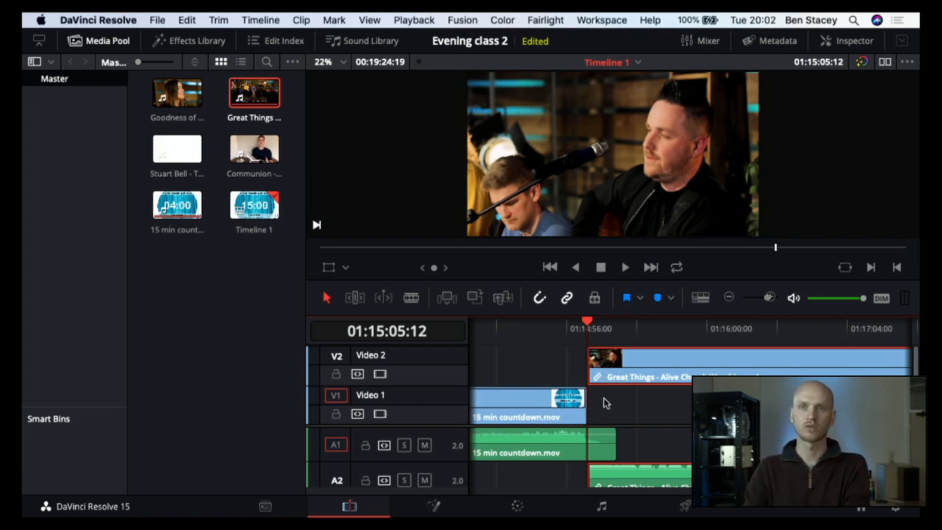
pyautogui.moveTo(620, 401); pyautogui.dragTo(552, 441)
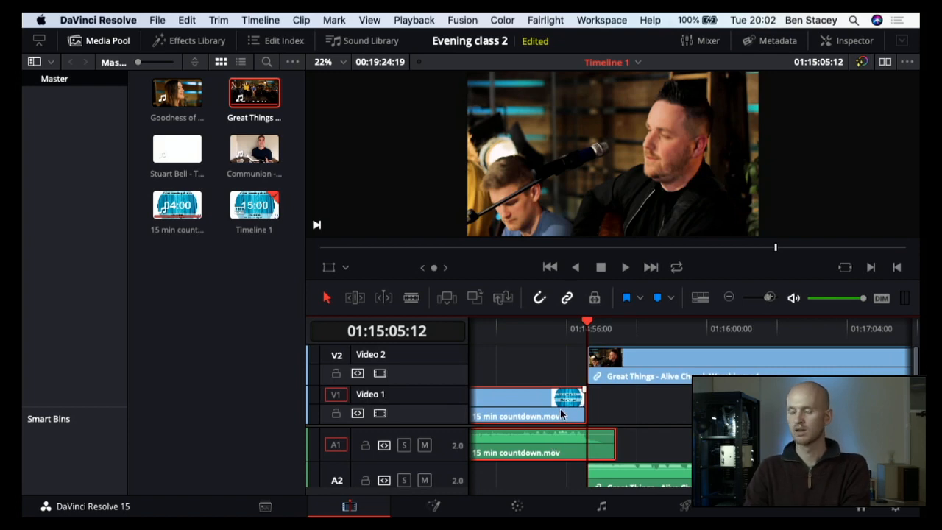
pyautogui.rightClick(561, 415)
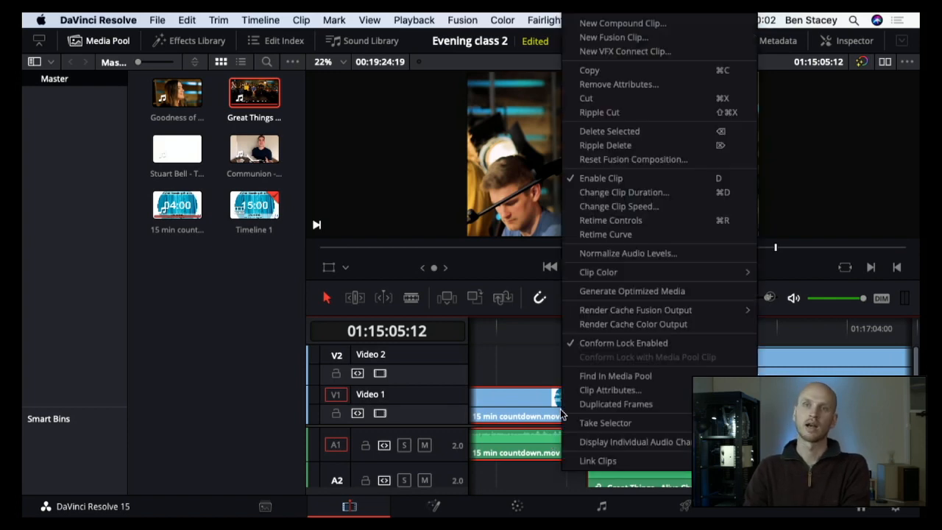
pyautogui.click(597, 460)
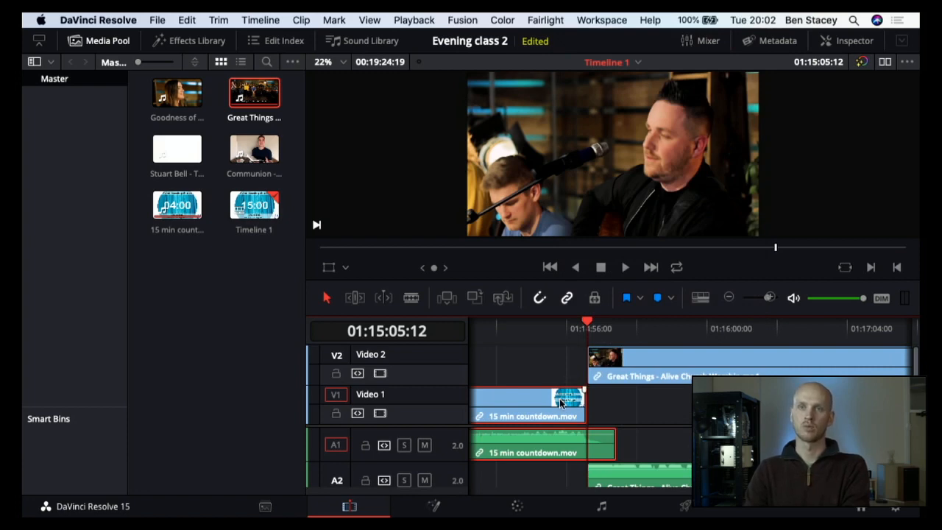
pyautogui.moveTo(559, 401)
pyautogui.mouseDown()
pyautogui.moveTo(624, 395)
pyautogui.moveTo(566, 399)
pyautogui.mouseUp()
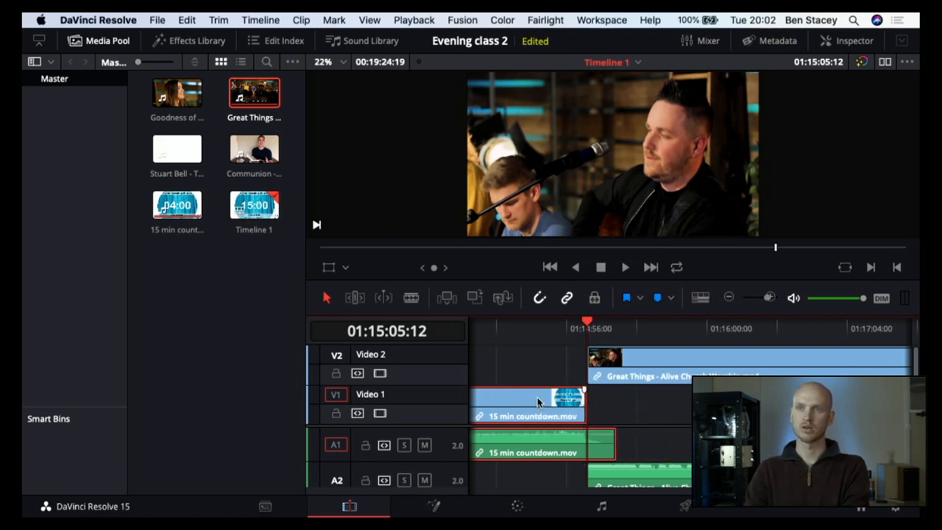
pyautogui.click(539, 353)
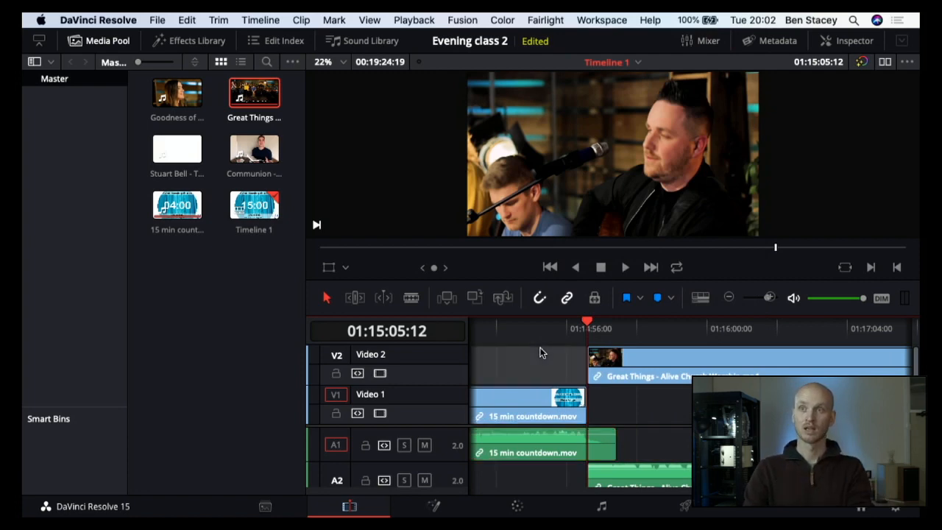
# Step: Link the video and audio of both the countdown and Great Things together as one group
pyautogui.moveTo(540, 353); pyautogui.dragTo(639, 484)
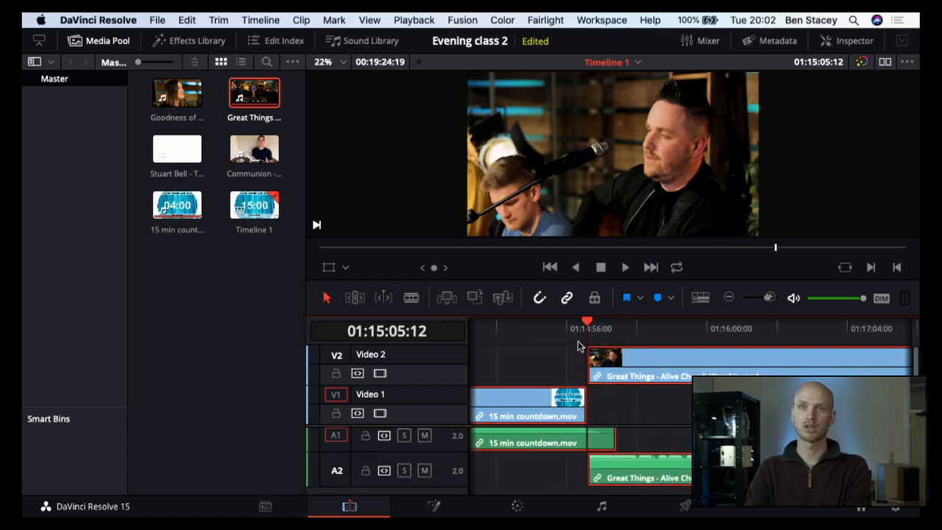
pyautogui.rightClick(605, 370)
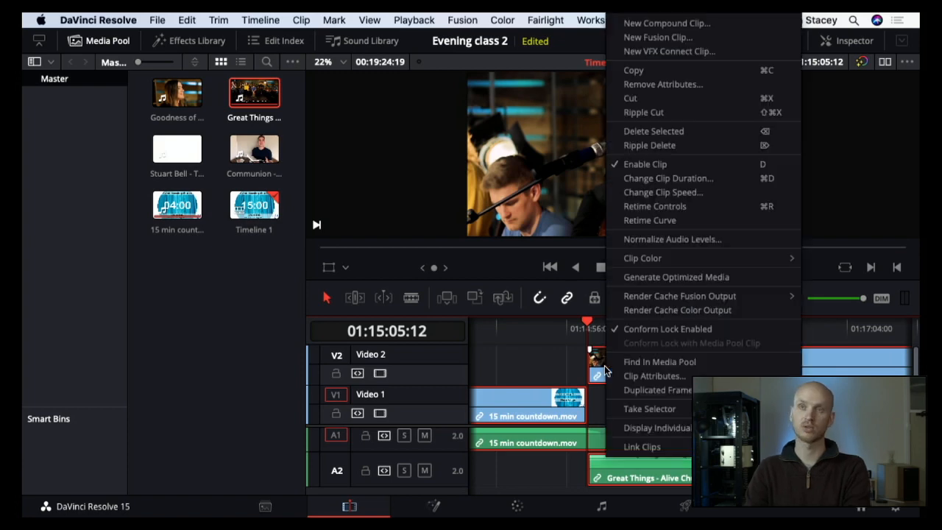
pyautogui.click(635, 447)
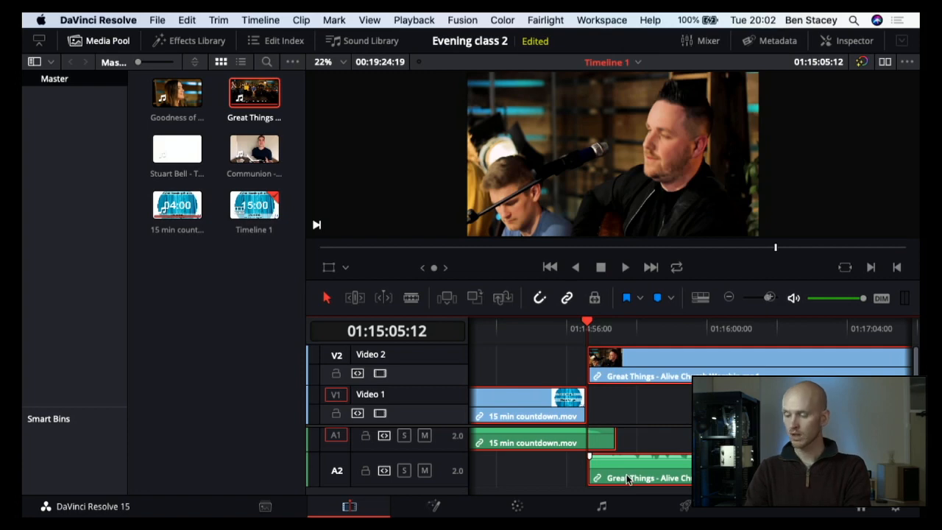
# Step: Unlink all the countdown and Great Things clips, select each video and audio piece individually, and clear the selection
pyautogui.rightClick(628, 479)
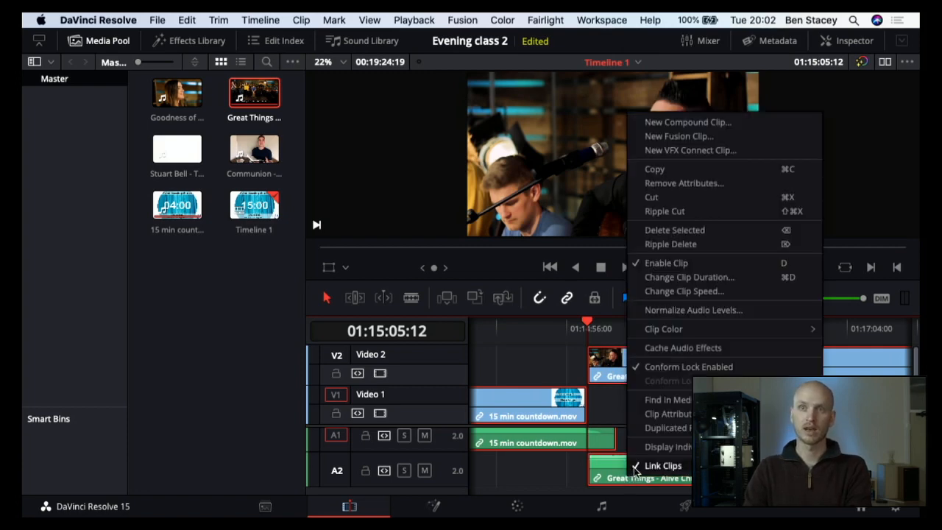
pyautogui.click(663, 466)
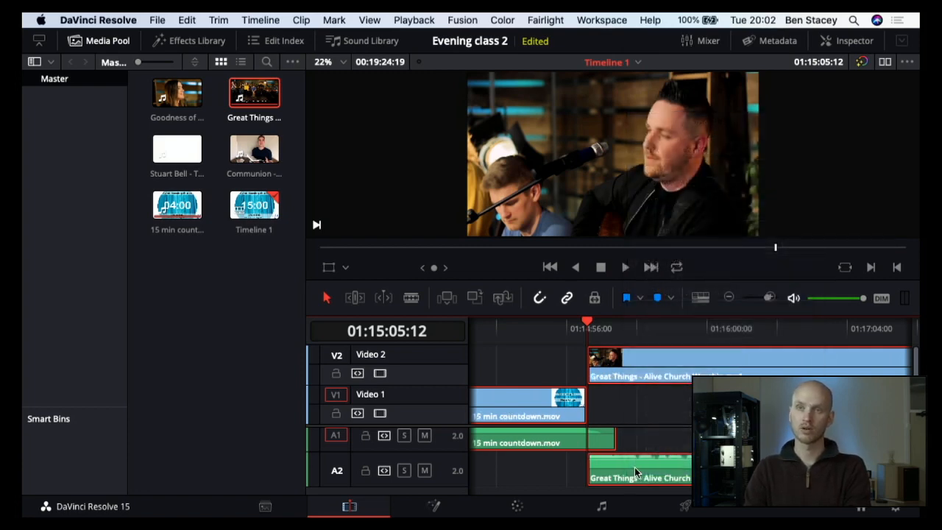
pyautogui.click(636, 417)
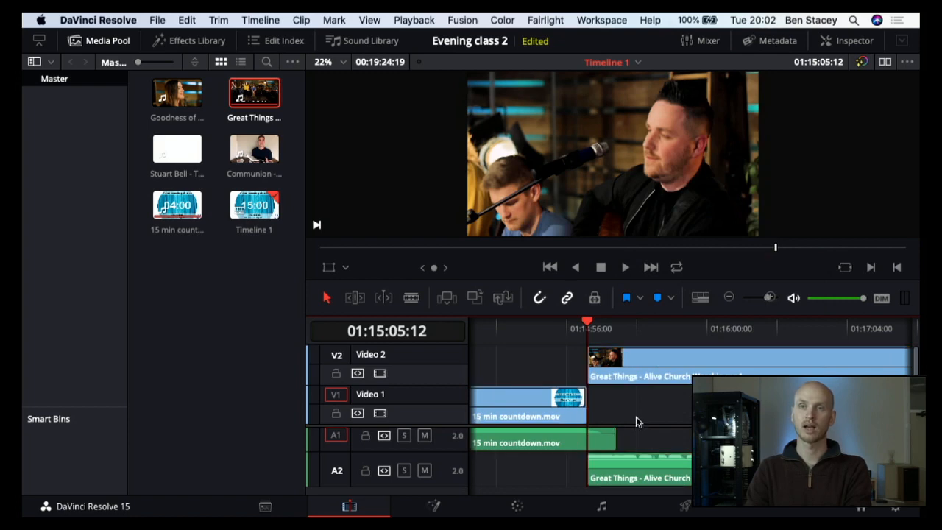
pyautogui.click(617, 378)
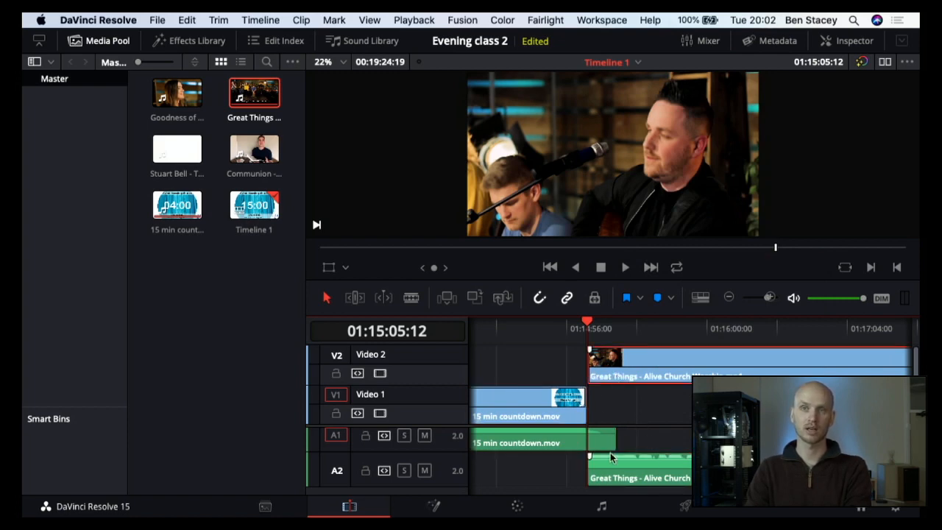
pyautogui.click(571, 410)
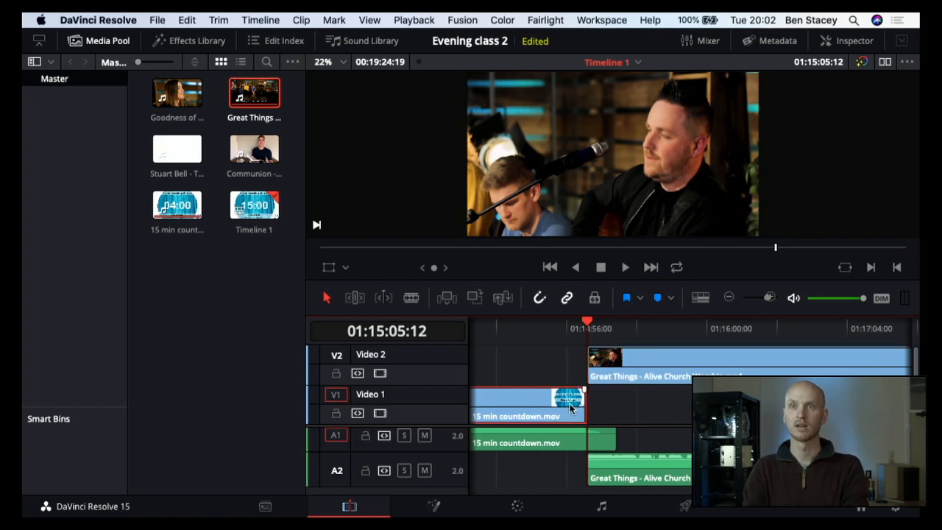
pyautogui.click(605, 445)
pyautogui.click(616, 471)
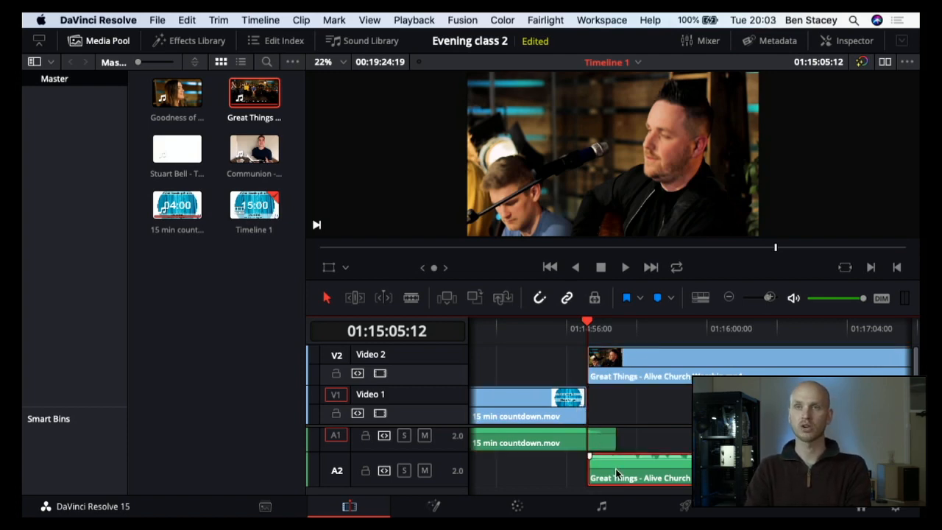
pyautogui.click(543, 359)
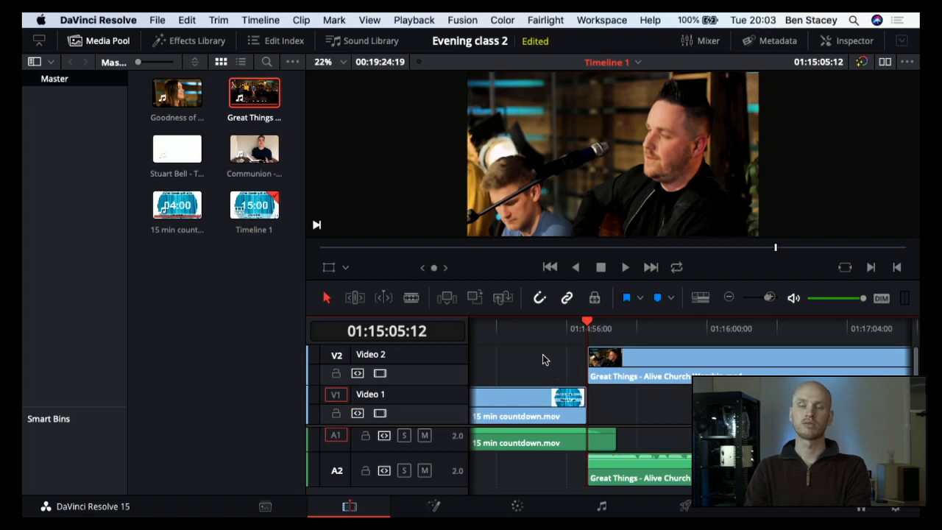
# Step: Select the four separate countdown and Great Things video and audio pieces and link them together again
pyautogui.moveTo(542, 360); pyautogui.dragTo(633, 486)
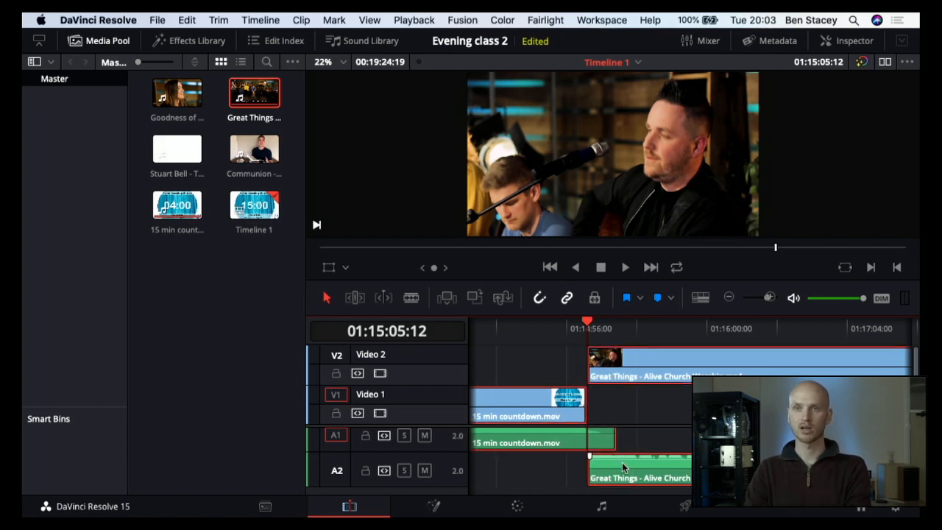
pyautogui.rightClick(622, 462)
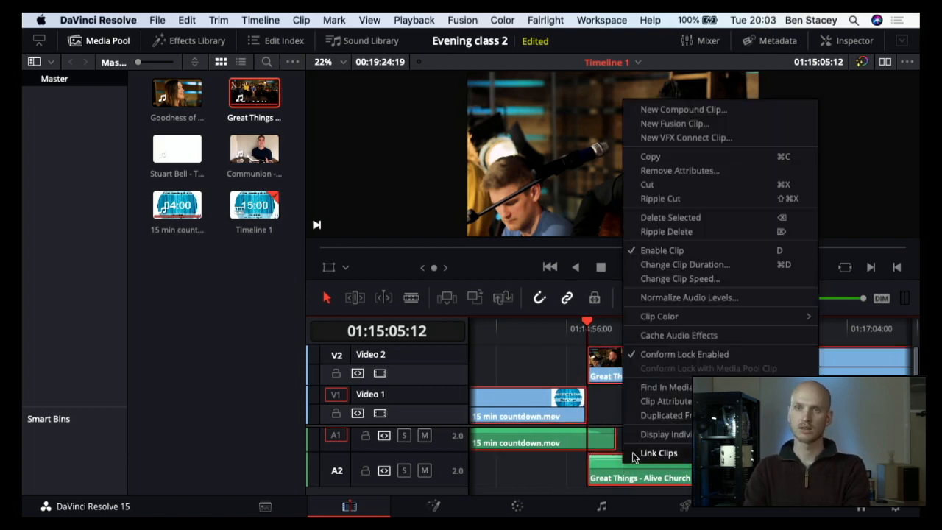
pyautogui.click(633, 453)
# Step: Add the Goodness of clip to Video 1 with its audio on A1, and move it to start at the end of Great Things
pyautogui.hscroll(5, 641, 424)
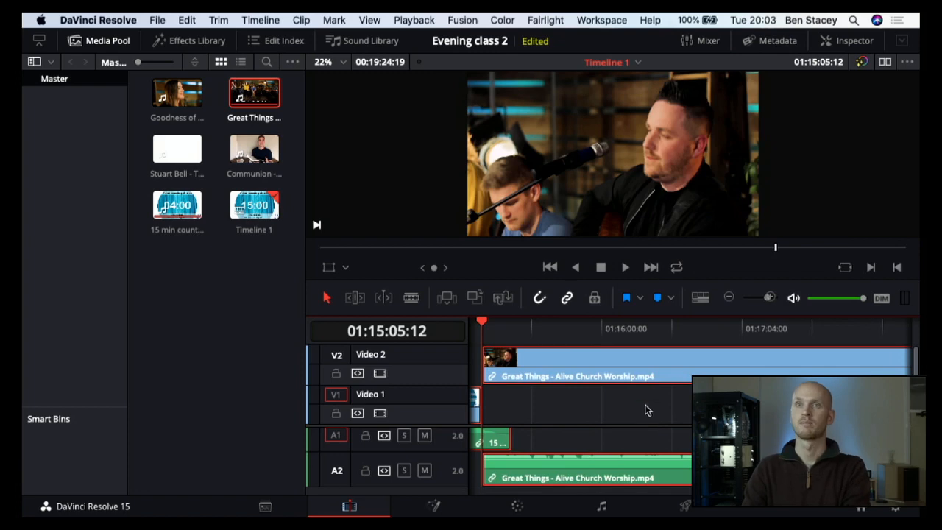
pyautogui.click(731, 301)
pyautogui.click(731, 299)
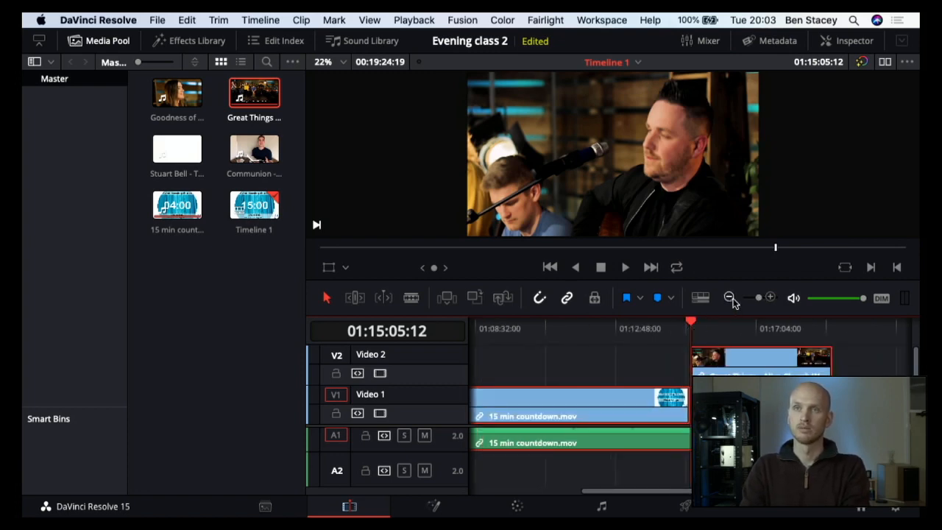
pyautogui.click(733, 300)
pyautogui.hscroll(5, 634, 371)
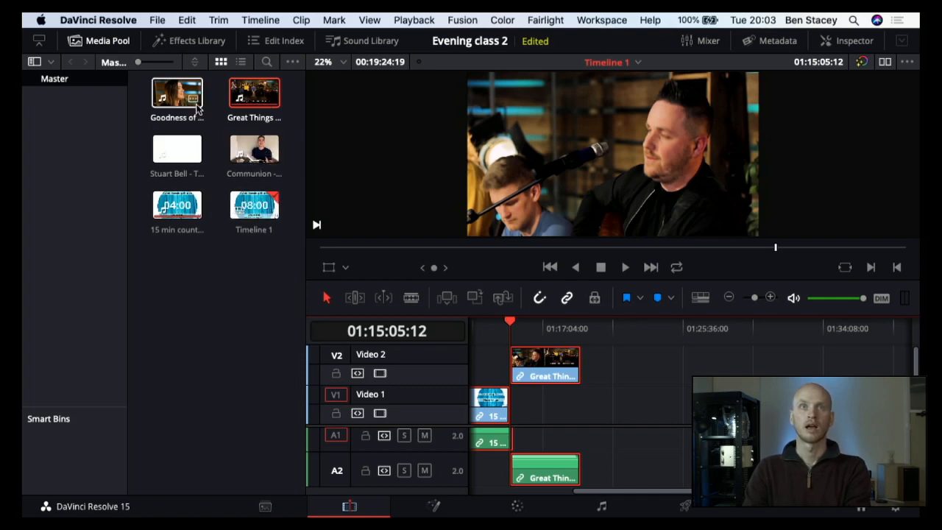
pyautogui.moveTo(182, 100); pyautogui.dragTo(601, 383)
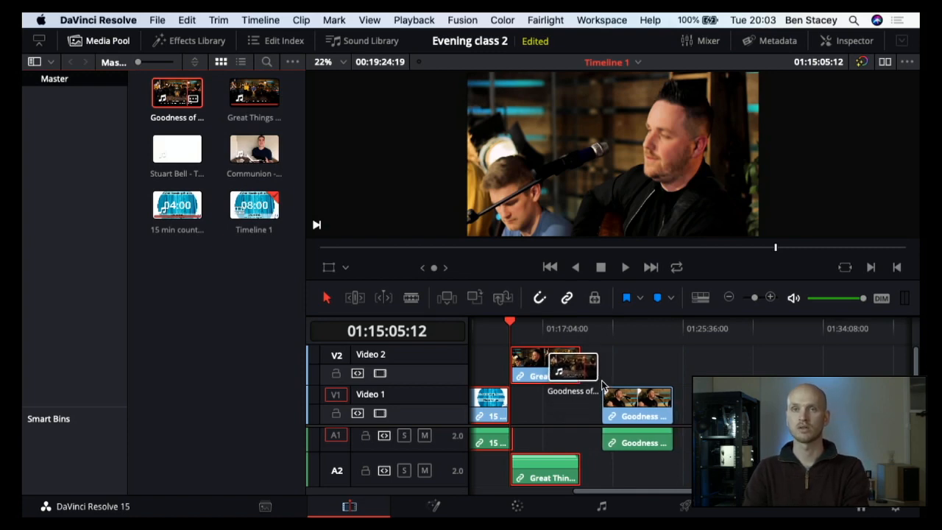
pyautogui.moveTo(601, 383); pyautogui.dragTo(601, 383)
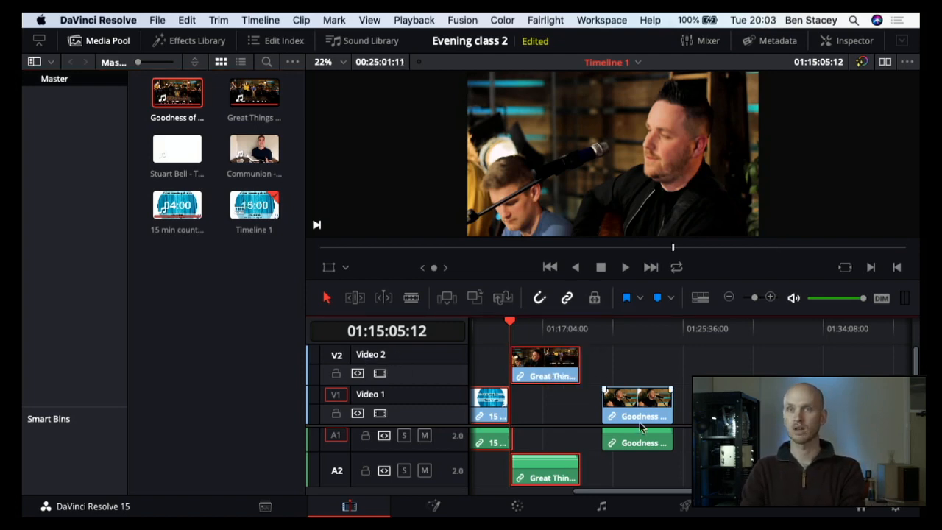
pyautogui.moveTo(641, 415); pyautogui.dragTo(617, 402)
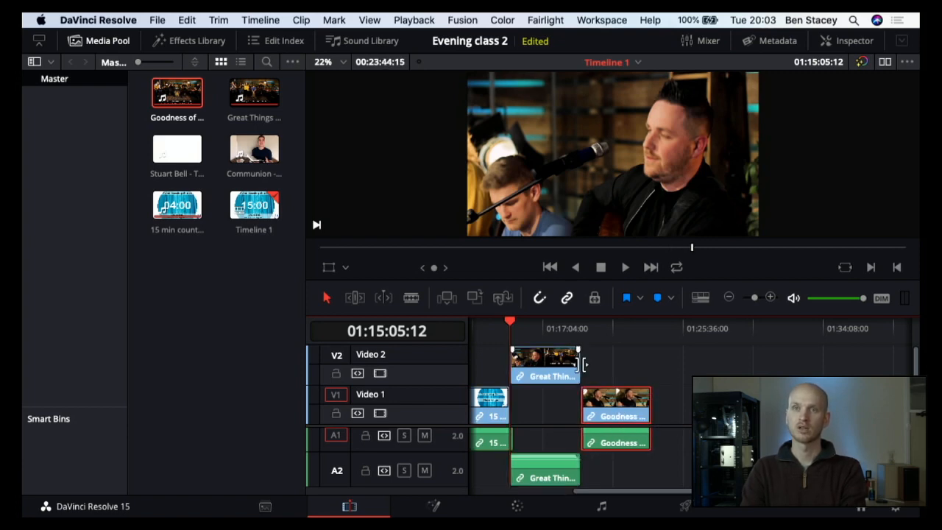
# Step: Examine the join between Great Things and Goodness of God up close and play back across it
pyautogui.click(583, 330)
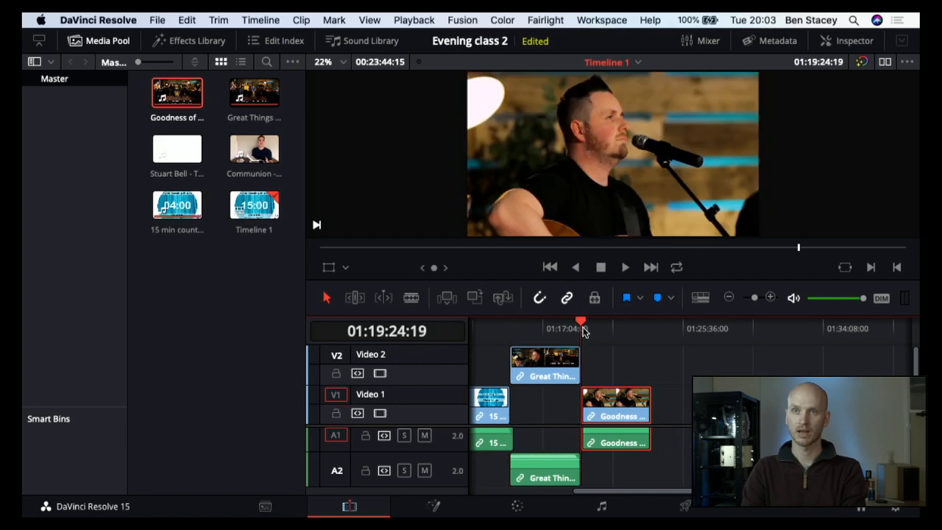
pyautogui.click(771, 298)
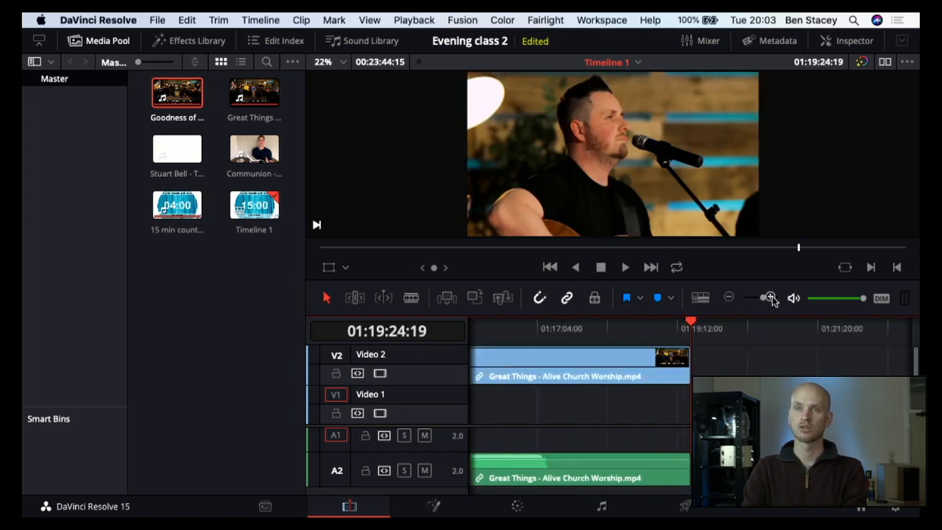
pyautogui.click(771, 298)
pyautogui.click(770, 297)
pyautogui.click(770, 298)
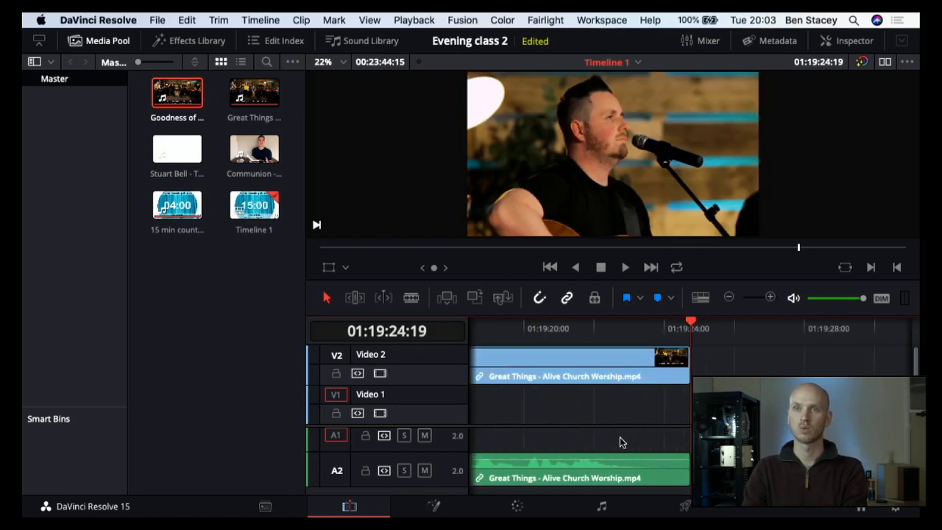
pyautogui.hscroll(3, 621, 442)
pyautogui.hscroll(-1, 620, 442)
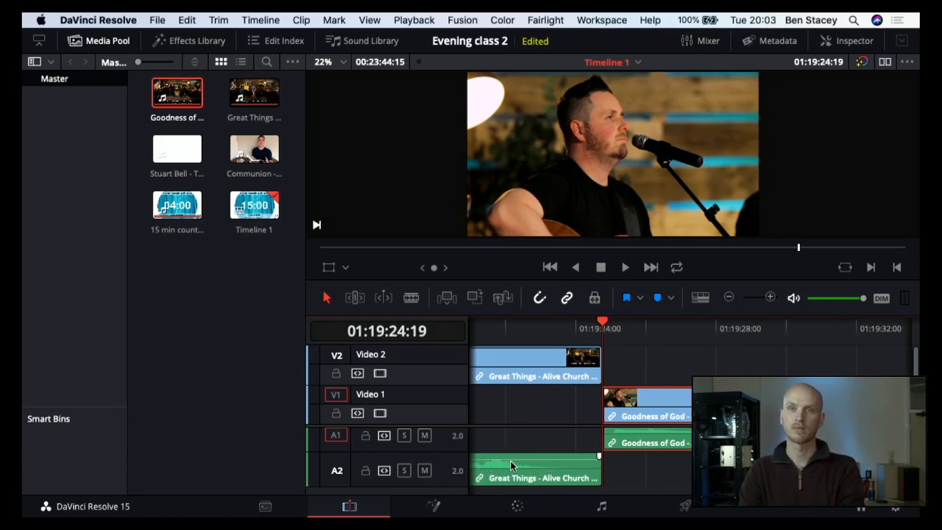
pyautogui.hscroll(-5, 501, 463)
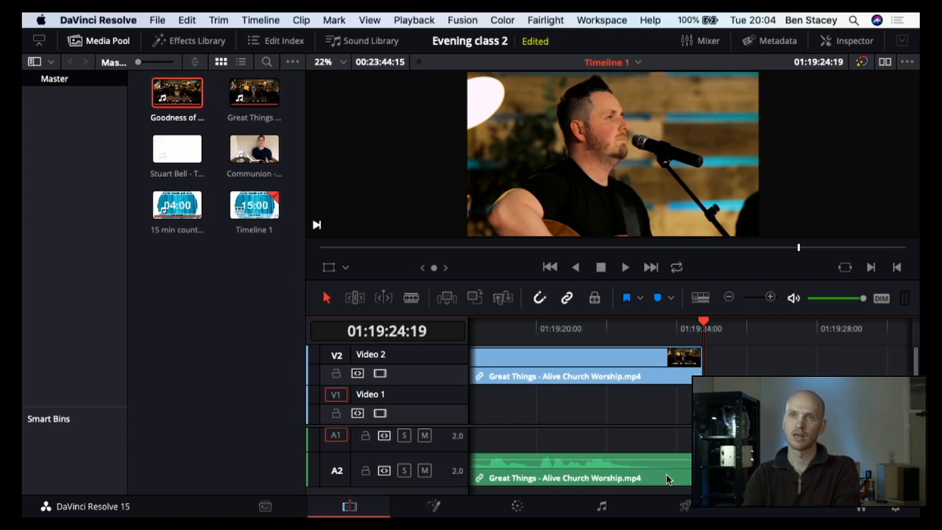
pyautogui.hscroll(3, 656, 429)
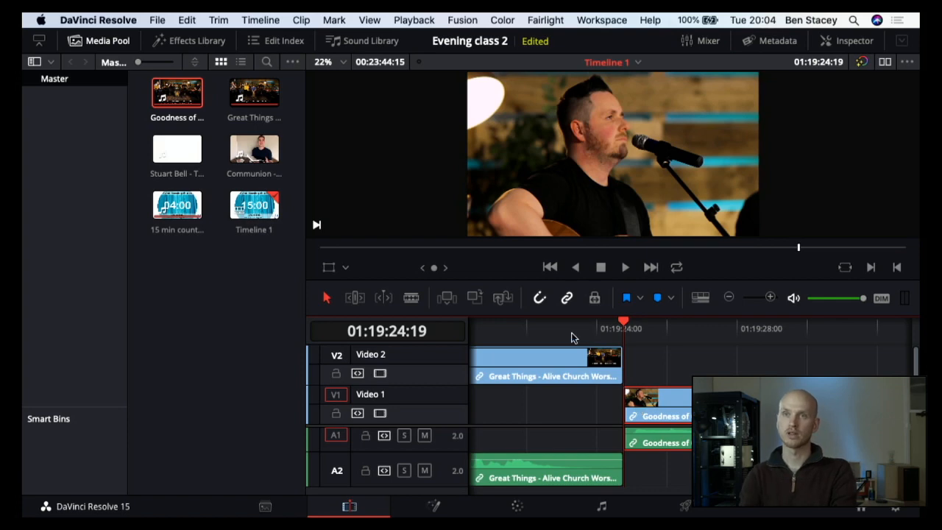
pyautogui.click(535, 336)
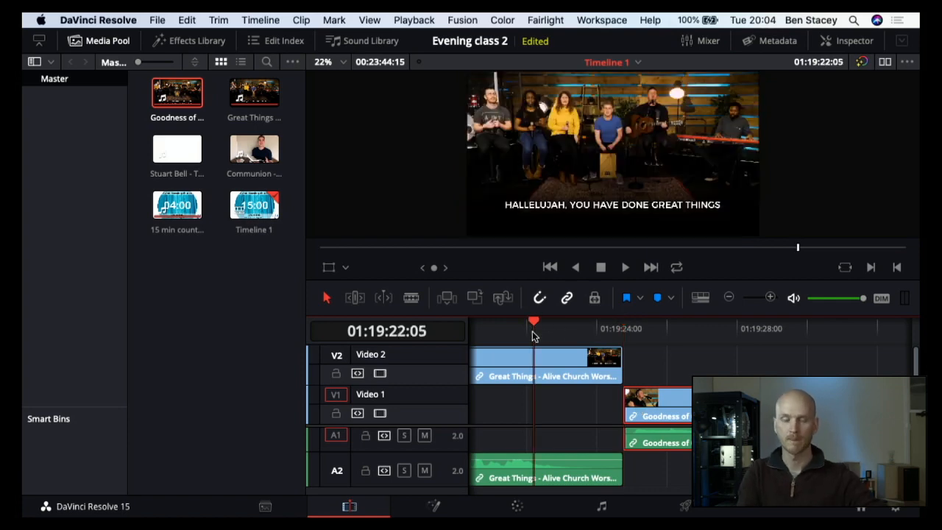
pyautogui.press('space')
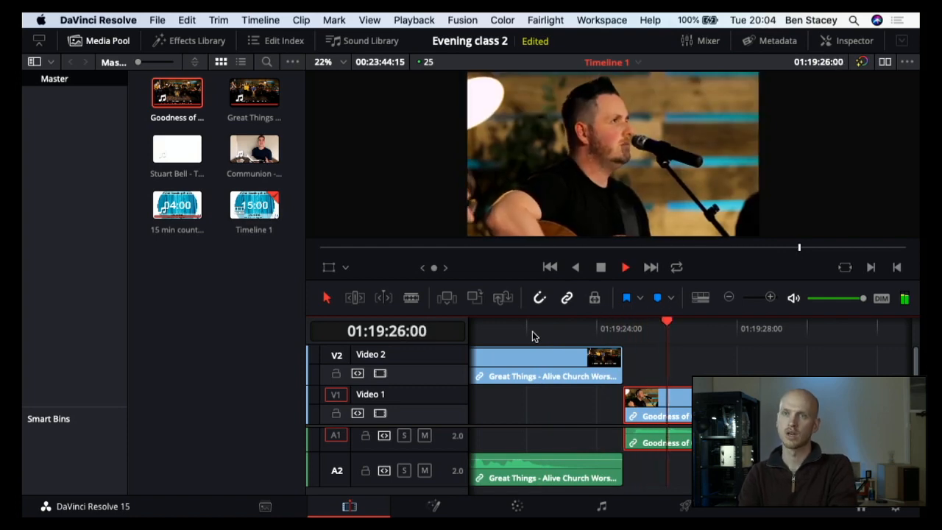
pyautogui.press('space')
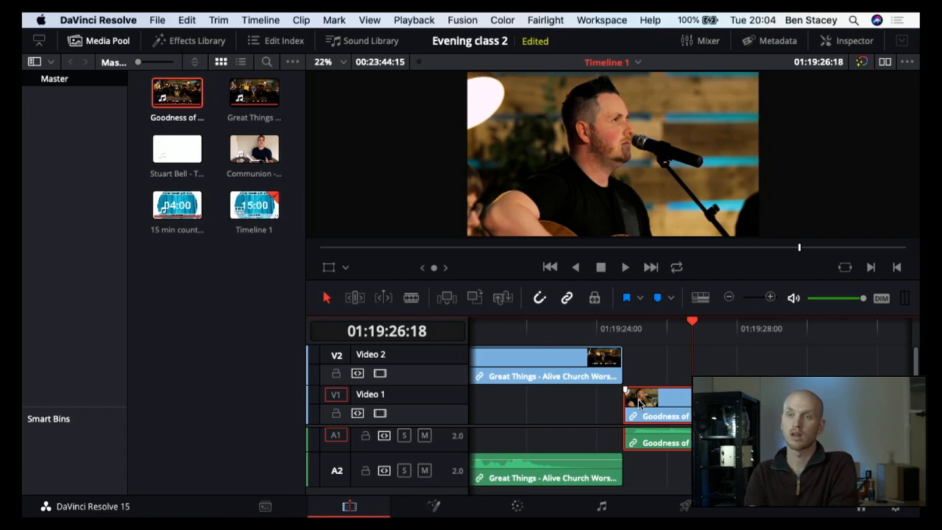
# Step: Move Goodness of God earlier to start at about 01:19:22:23, overlapping the end of Great Things, and unlink its video and audio
pyautogui.moveTo(639, 401); pyautogui.dragTo(573, 399)
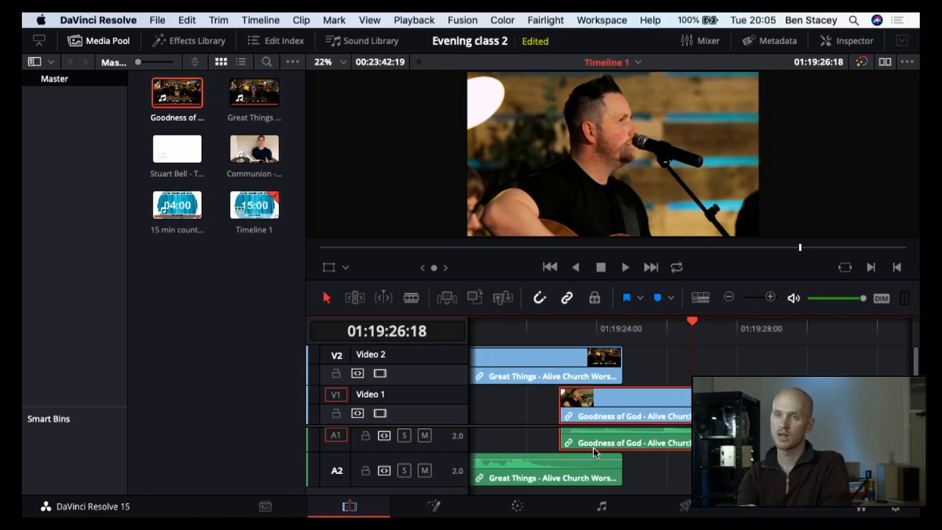
pyautogui.rightClick(582, 405)
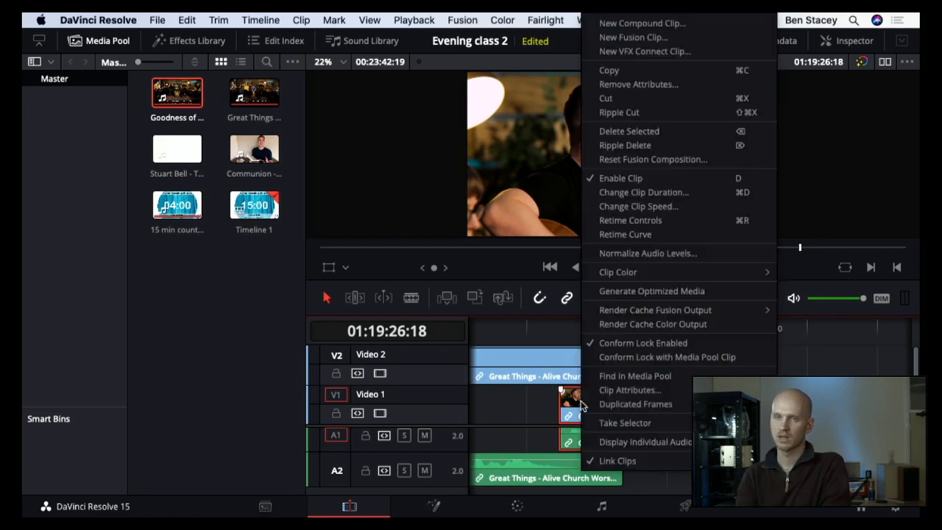
pyautogui.click(603, 463)
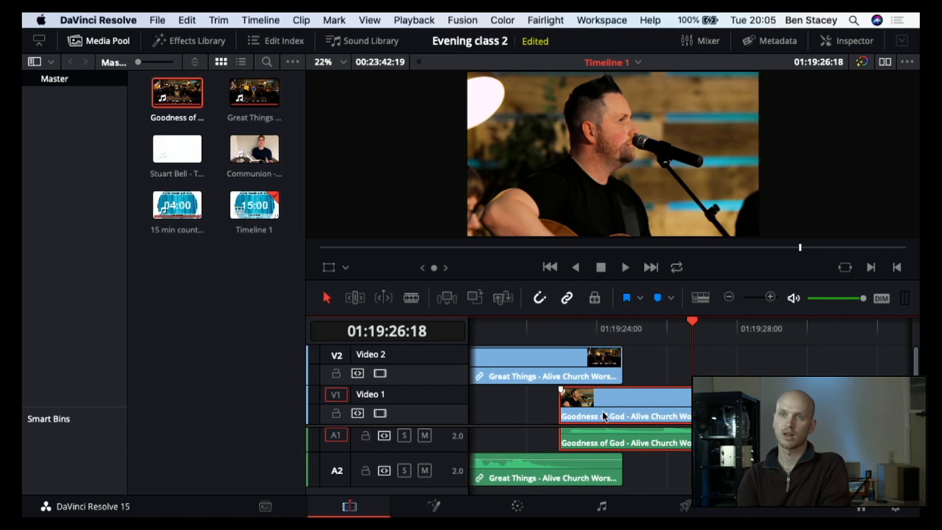
# Step: Play the overlap from the start of Goodness of God and unlink the Great Things video from its audio
pyautogui.click(546, 329)
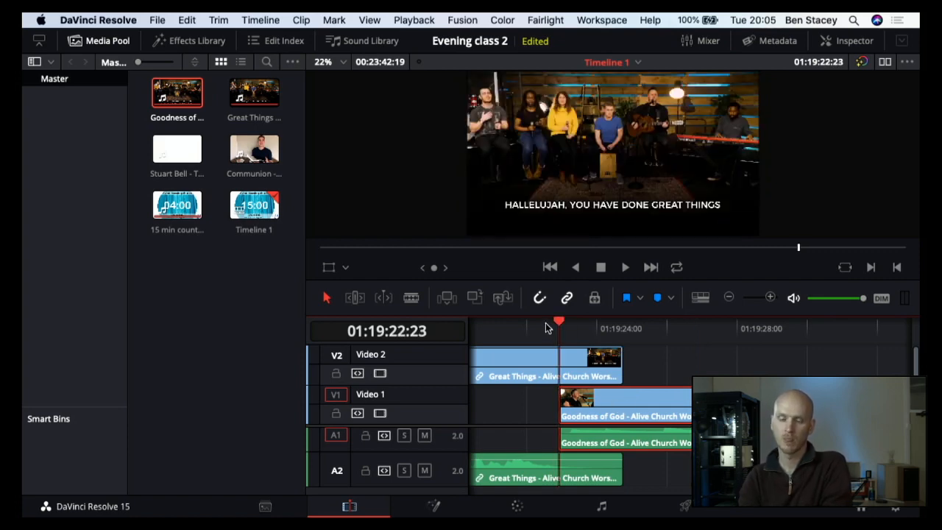
pyautogui.press('space')
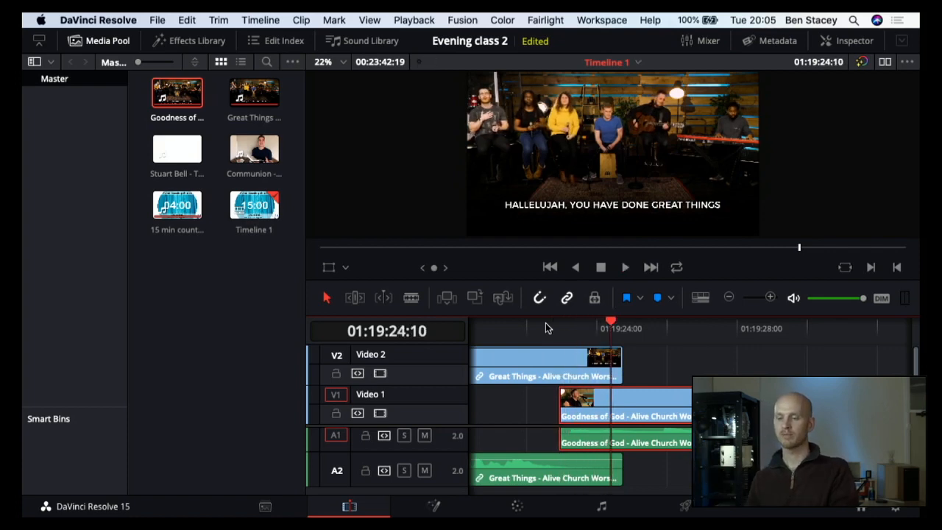
pyautogui.click(622, 362)
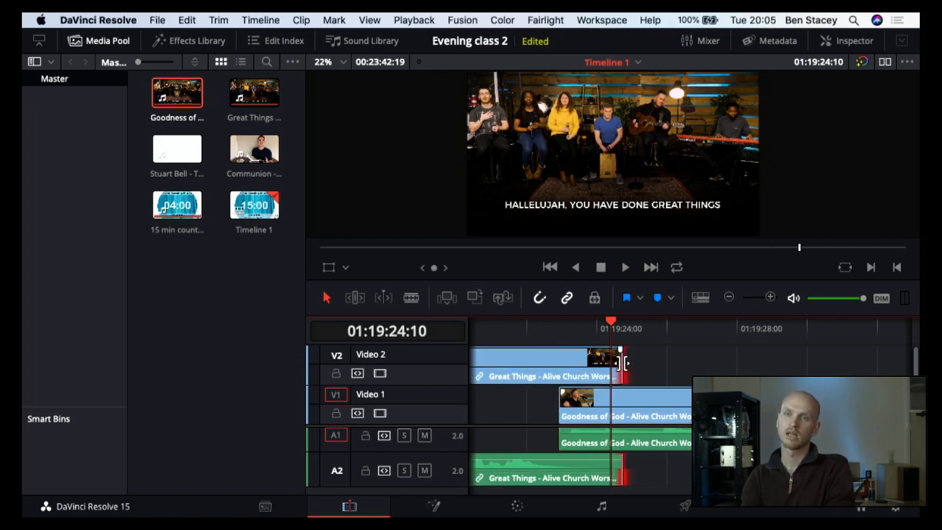
pyautogui.click(565, 365)
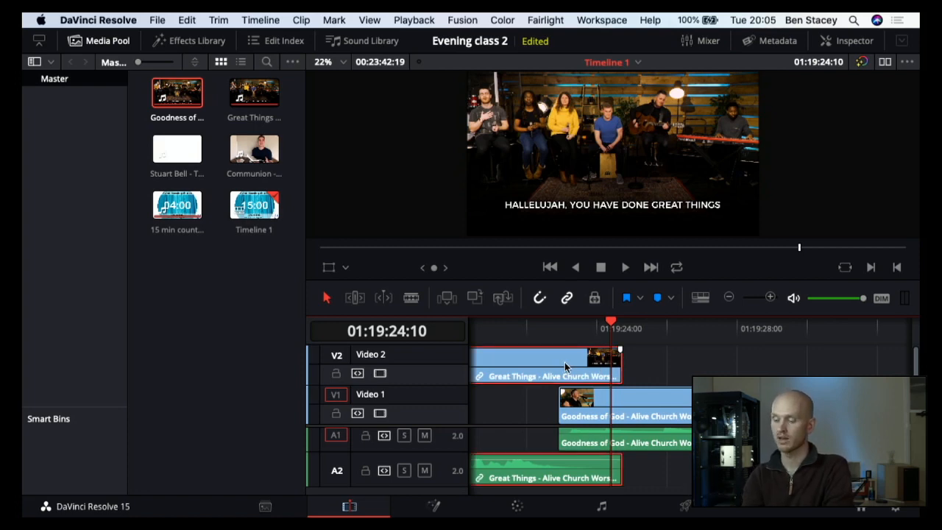
pyautogui.rightClick(566, 365)
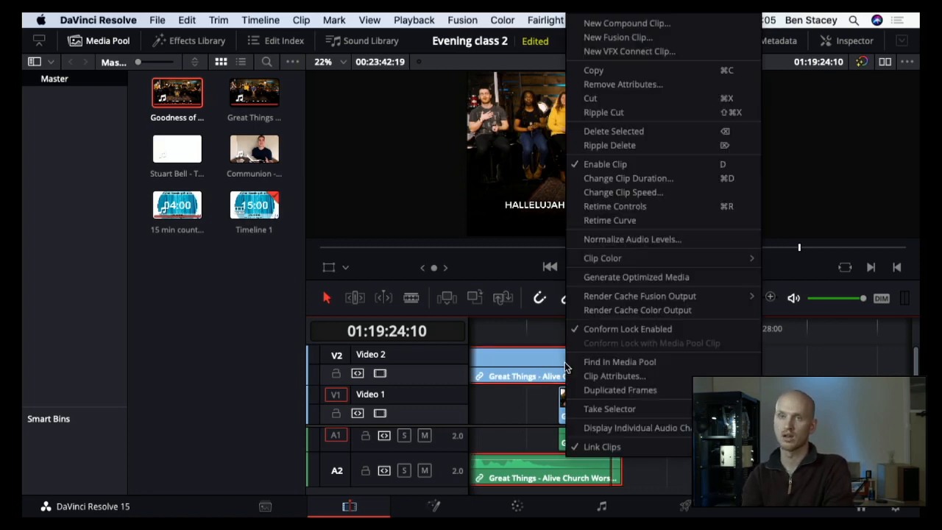
pyautogui.click(579, 448)
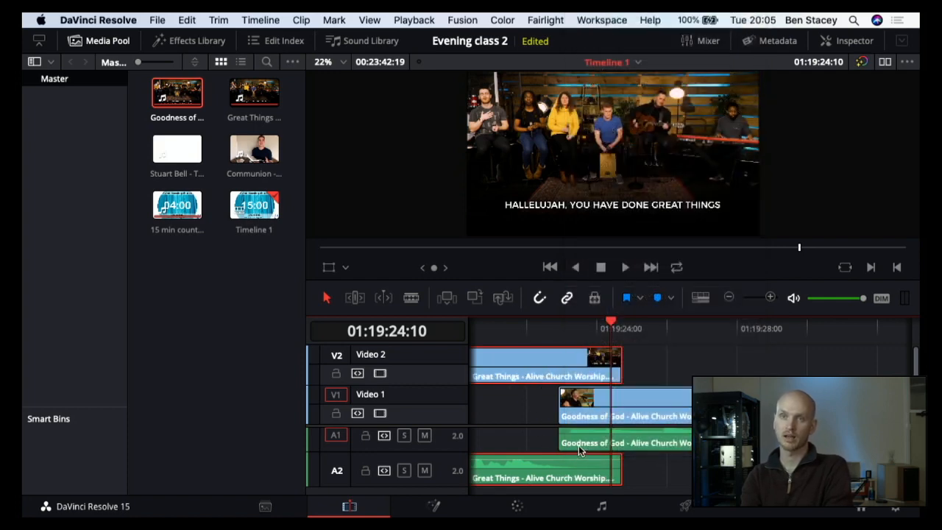
pyautogui.click(652, 366)
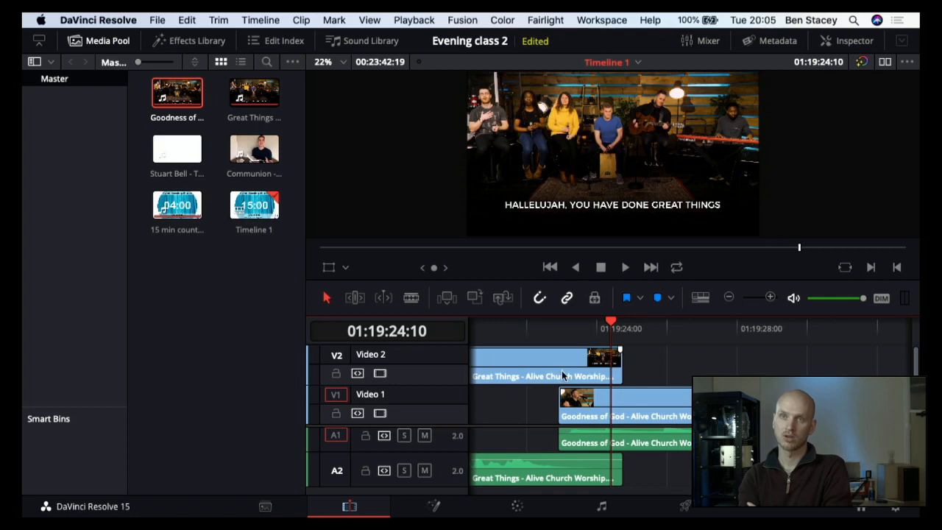
# Step: Trim the end of the Great Things video back to the start of Goodness of God, and extend it out again
pyautogui.press('b')
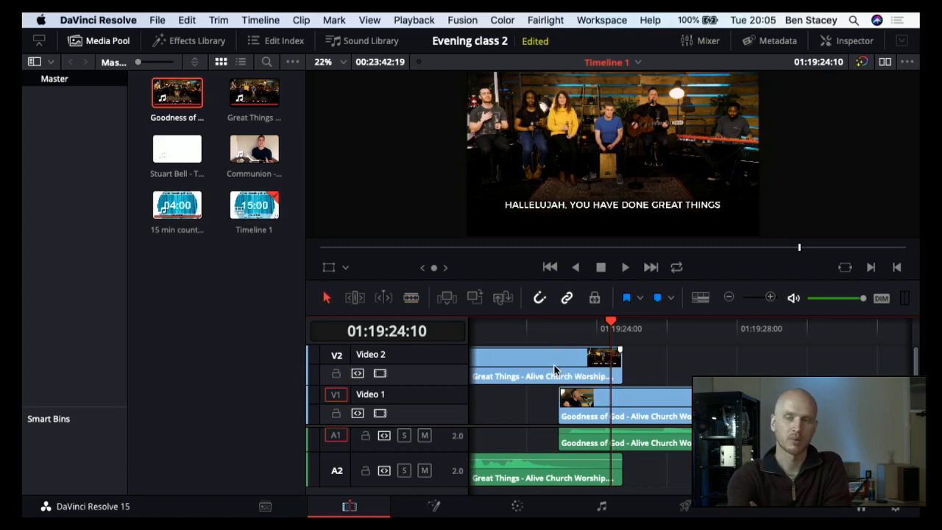
pyautogui.press('a')
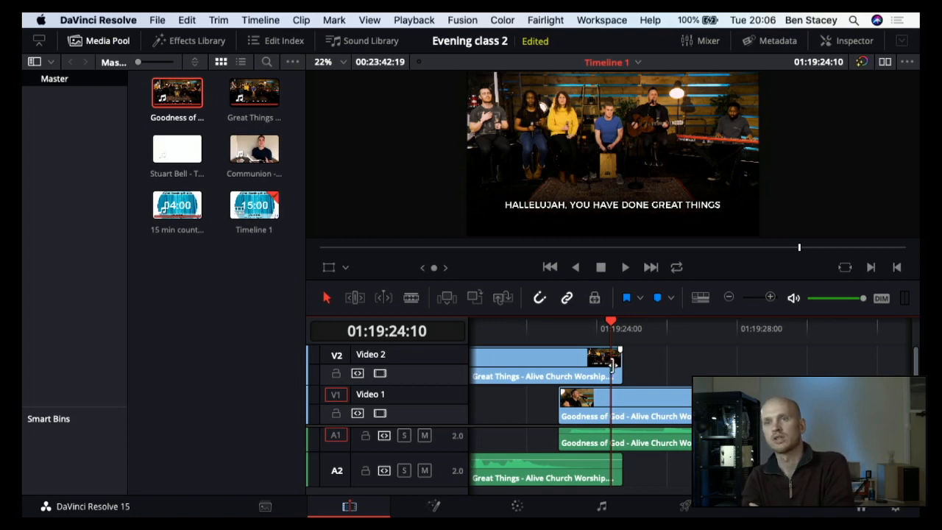
pyautogui.click(620, 366)
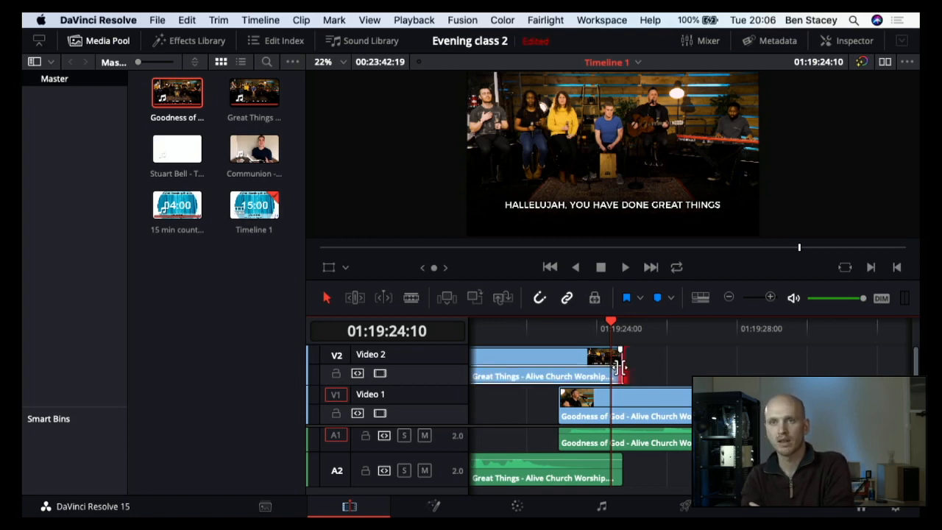
pyautogui.moveTo(620, 367); pyautogui.dragTo(548, 360)
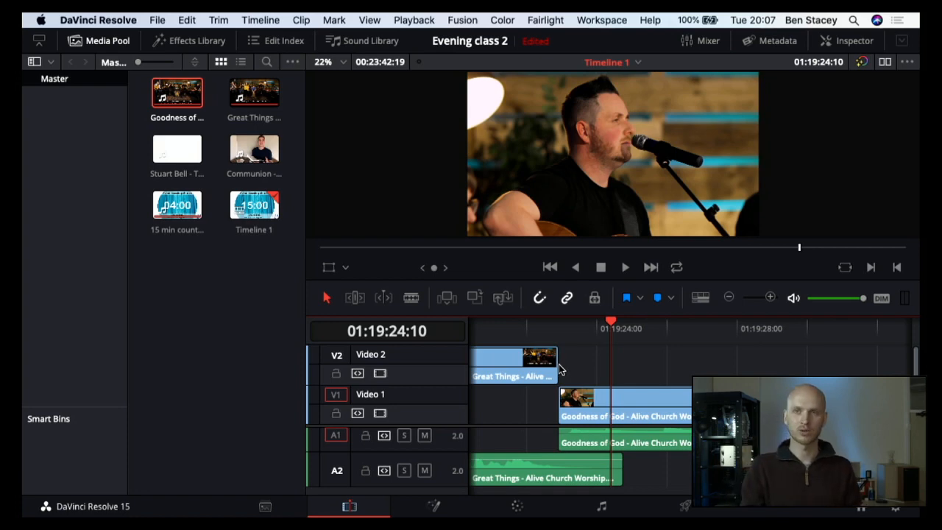
pyautogui.moveTo(556, 368); pyautogui.dragTo(683, 368)
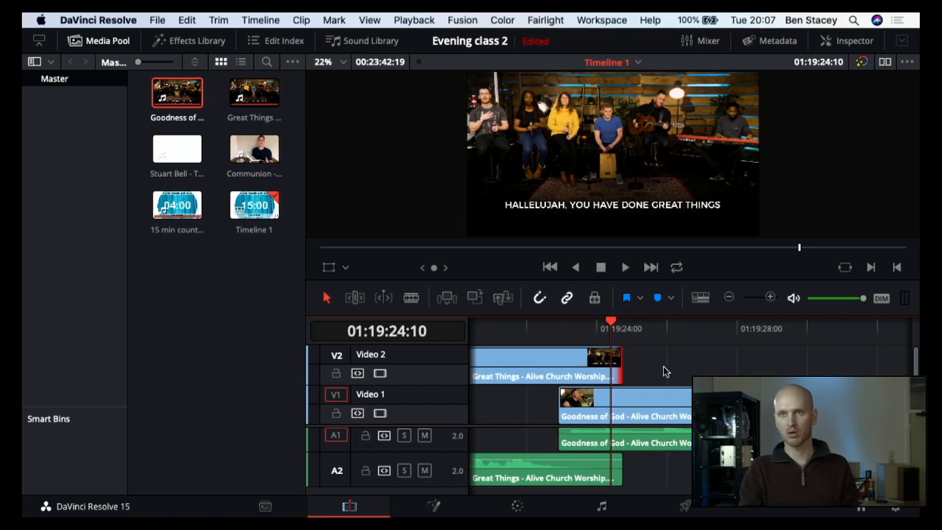
# Step: Shorten only the Great Things video to end where Goodness of God begins, keeping the audio overlap, and play back the join
pyautogui.click(623, 365)
pyautogui.moveTo(623, 365); pyautogui.dragTo(562, 359)
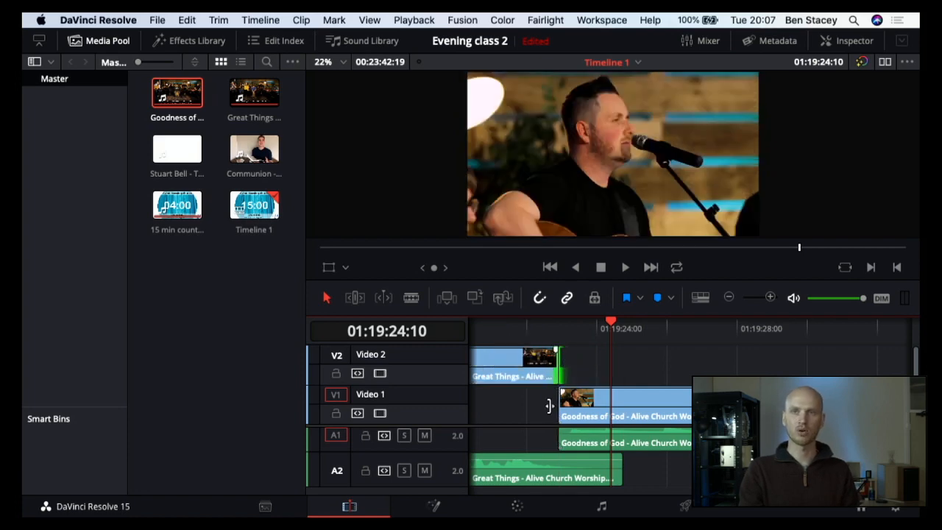
pyautogui.click(511, 331)
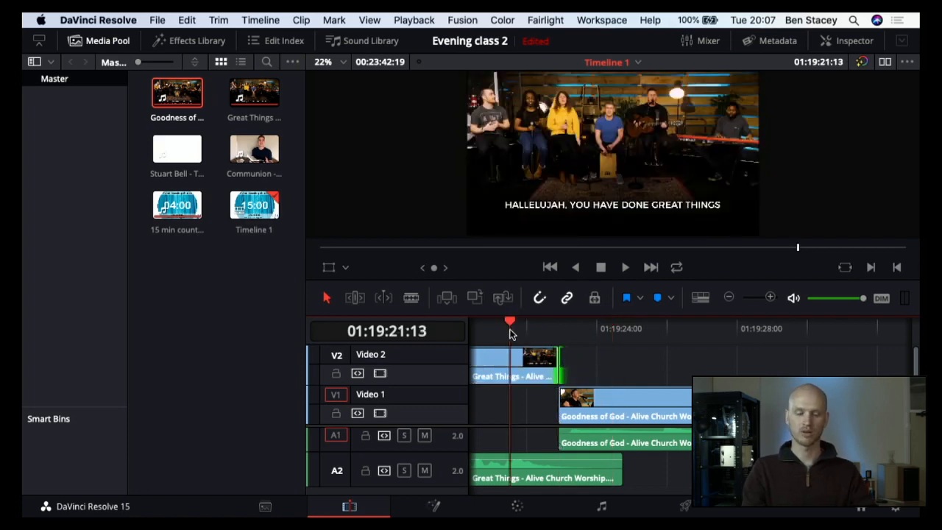
pyautogui.press('space')
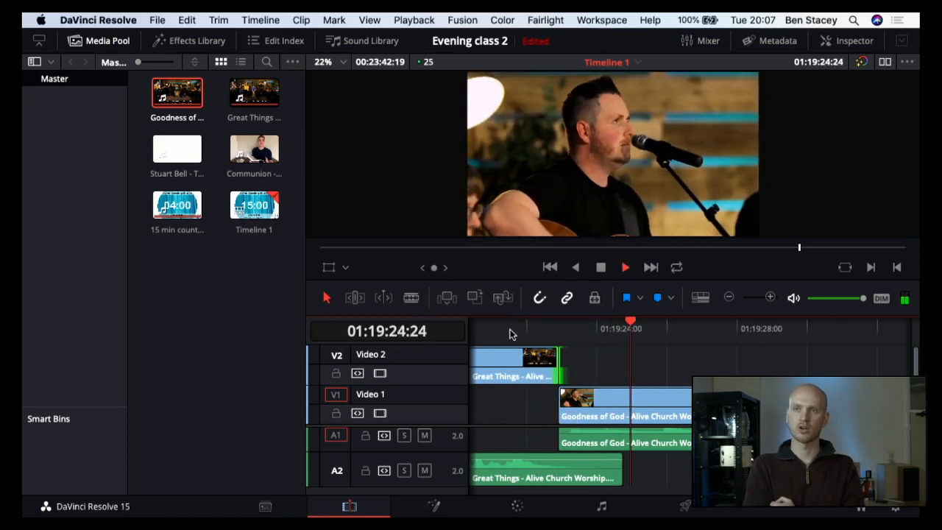
pyautogui.press('space')
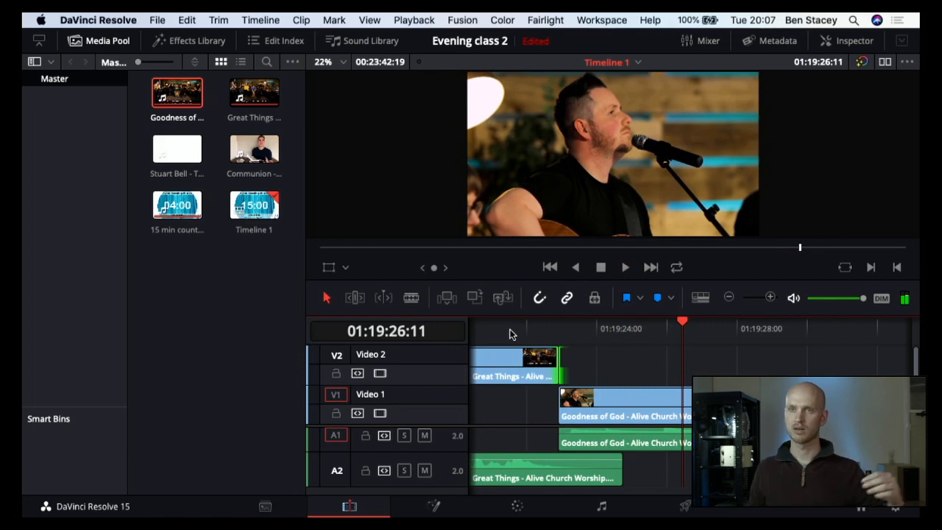
pyautogui.click(598, 380)
pyautogui.hscroll(5, 598, 380)
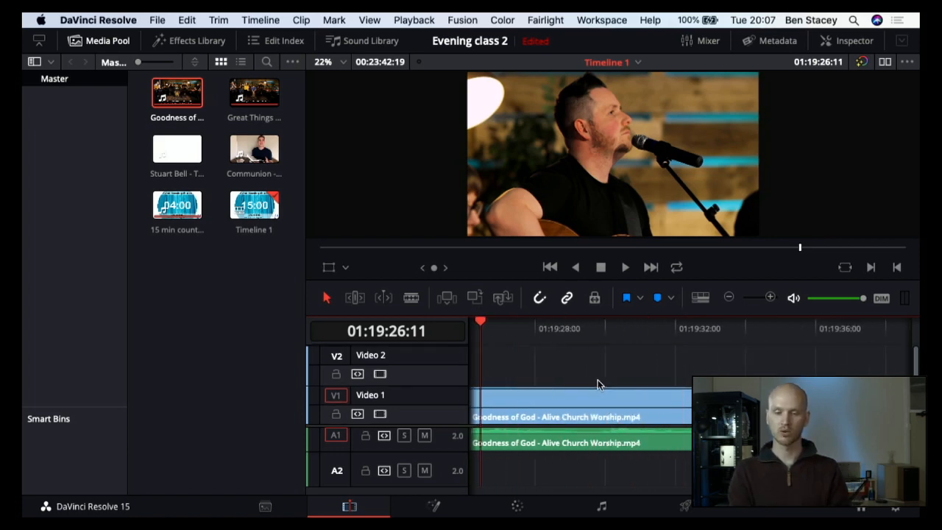
pyautogui.hscroll(-6, 598, 383)
pyautogui.hscroll(2, 597, 380)
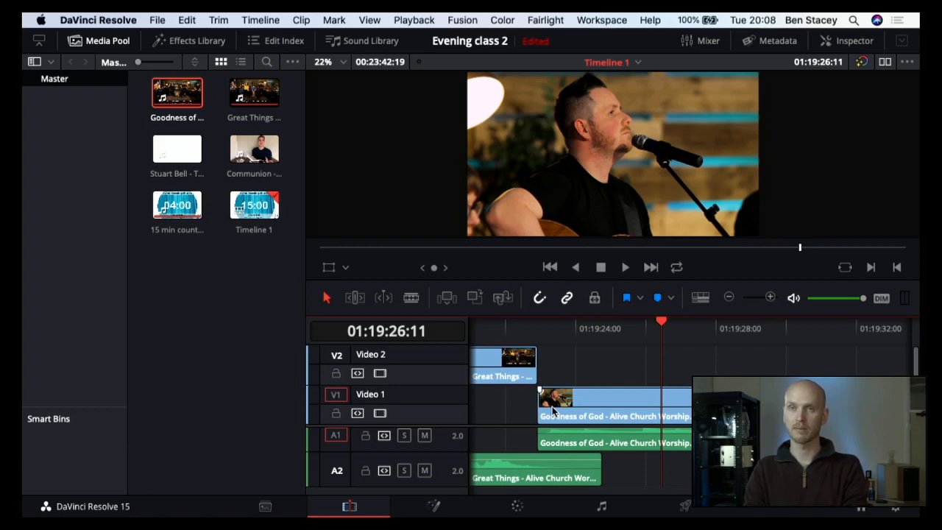
pyautogui.hscroll(9, 552, 407)
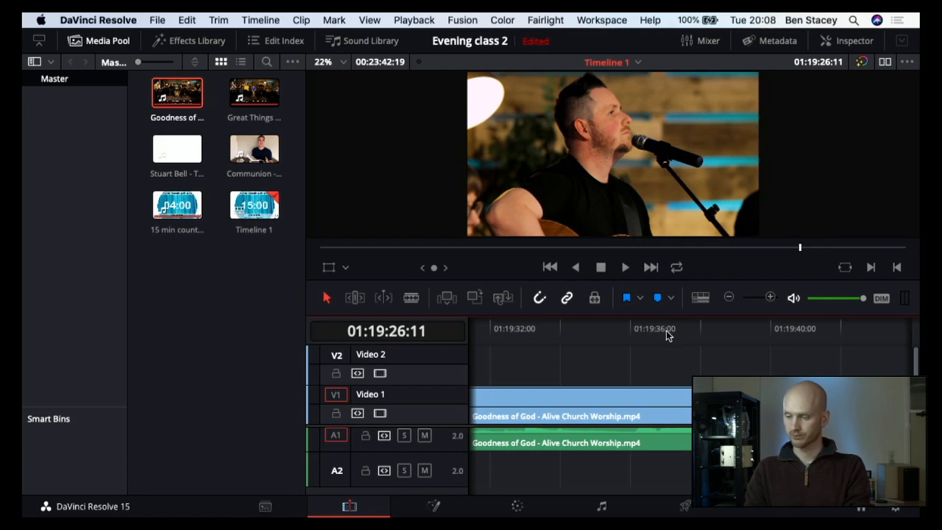
pyautogui.click(730, 297)
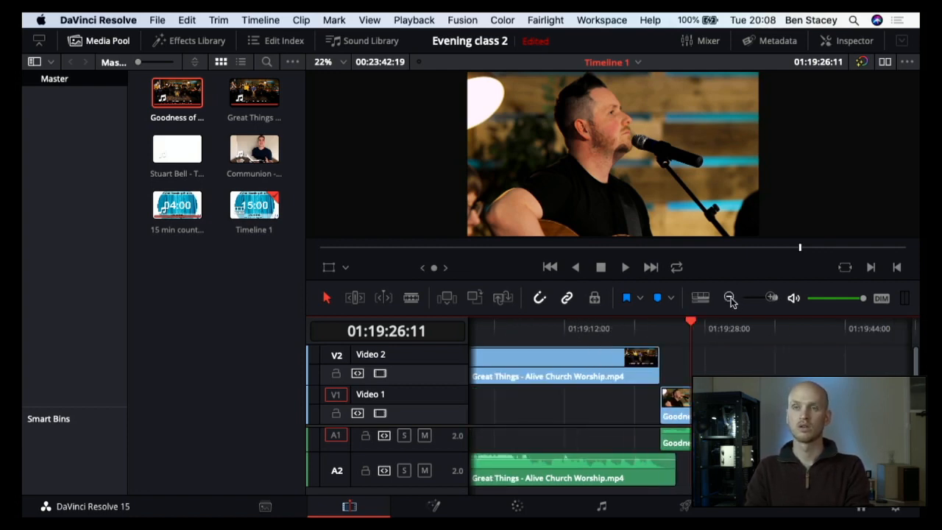
pyautogui.click(730, 297)
pyautogui.hscroll(5, 638, 366)
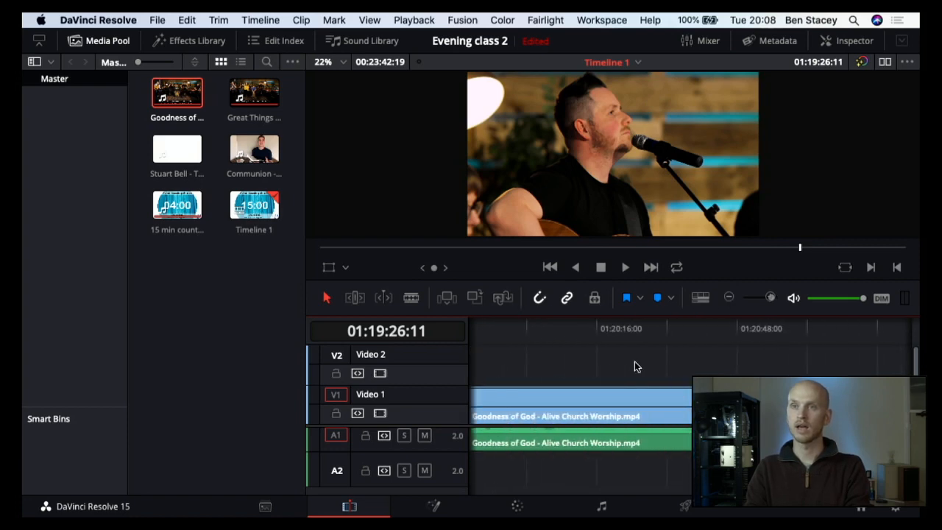
pyautogui.hscroll(-1, 635, 361)
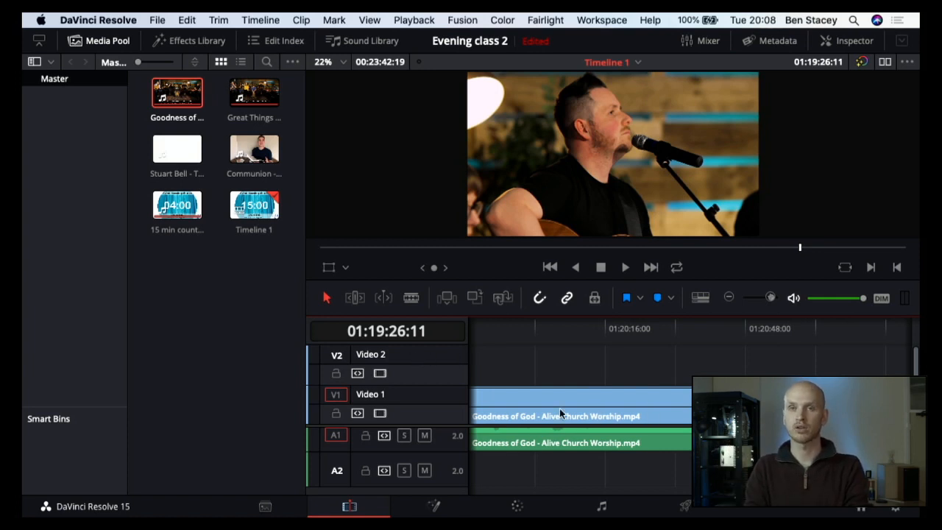
pyautogui.hscroll(3, 564, 414)
pyautogui.hscroll(-5, 565, 411)
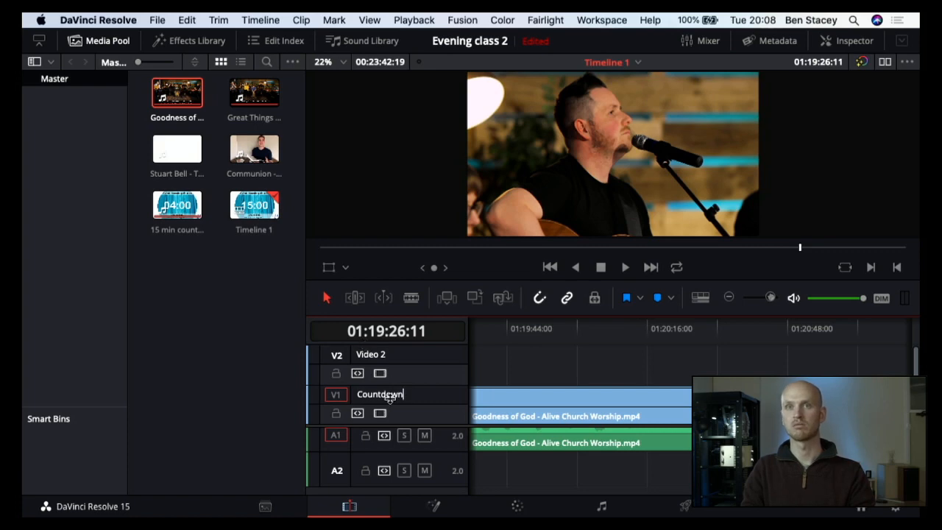
# Step: Rename video track 2 to Worship 1
pyautogui.click(381, 355)
pyautogui.write('Wor')
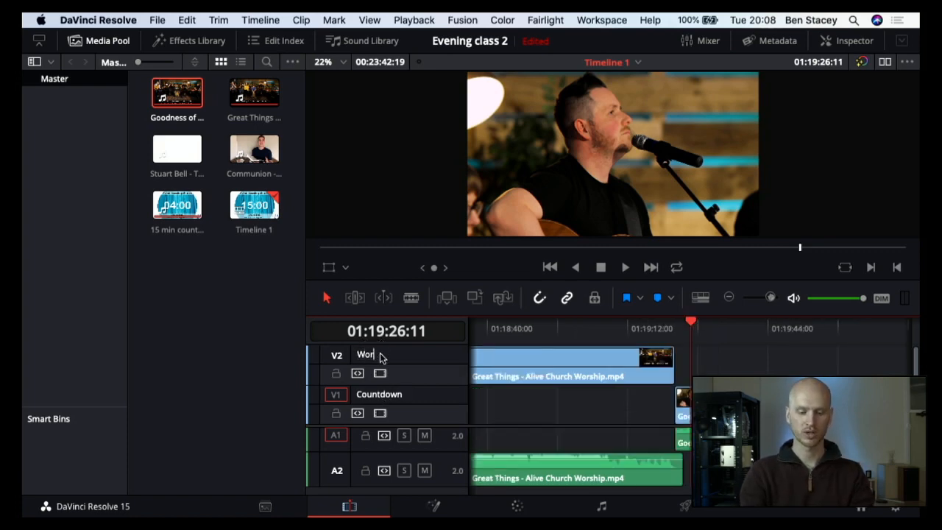
pyautogui.write('ship')
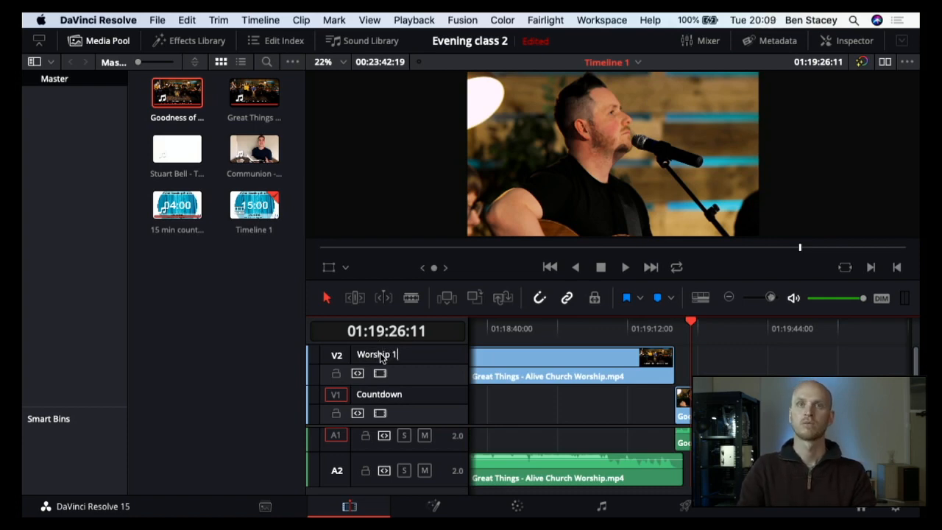
pyautogui.write(' 1')
pyautogui.press('Return')
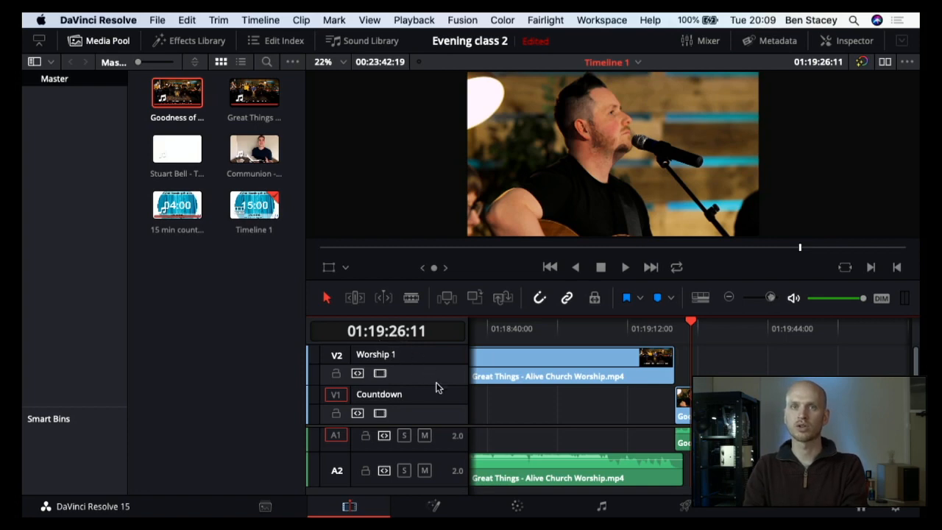
# Step: Enlarge the timeline area by shrinking the viewer, and hide the bin list beside the media clips
pyautogui.scroll(1, 441, 406)
pyautogui.hscroll(1, 440, 406)
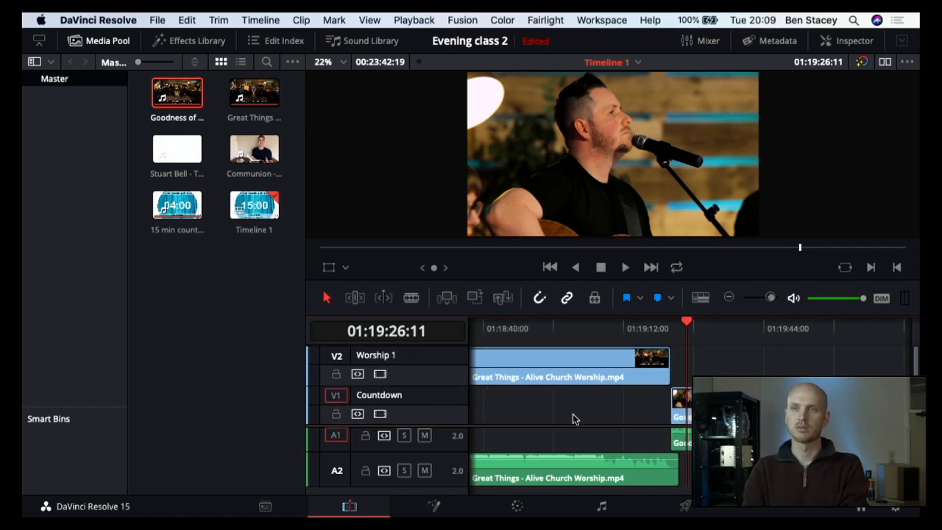
pyautogui.hscroll(10, 637, 423)
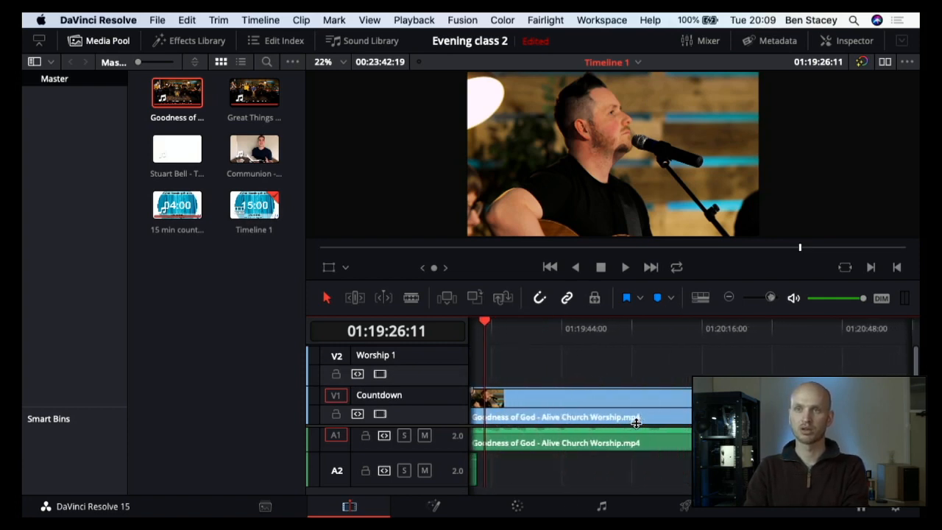
pyautogui.hscroll(20, 637, 423)
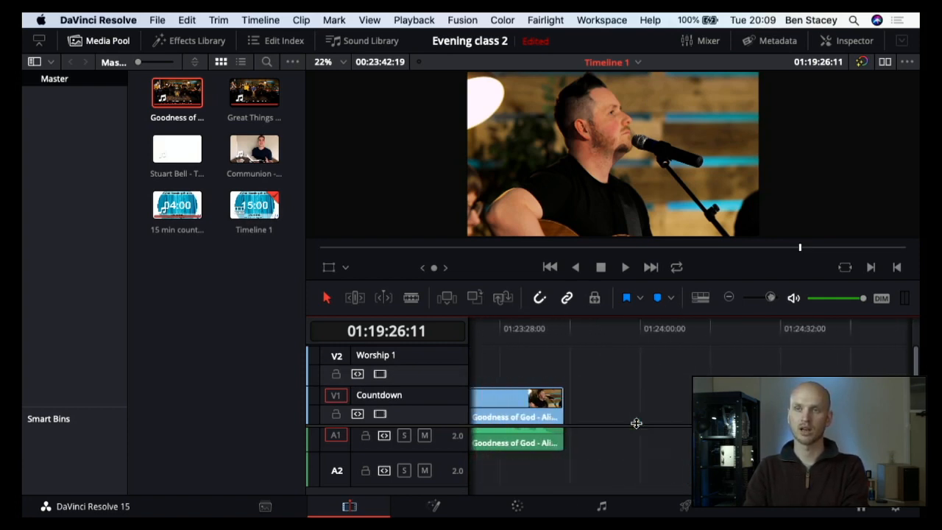
pyautogui.hscroll(-4, 637, 423)
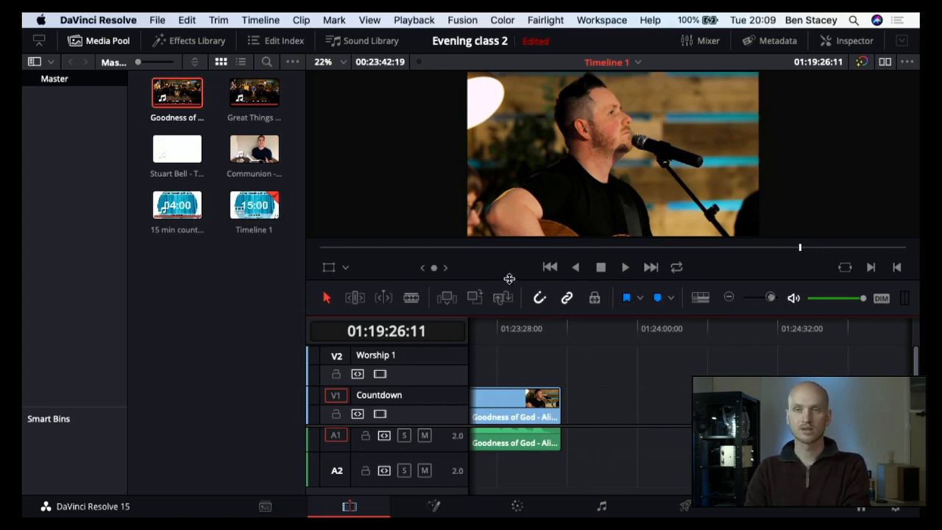
pyautogui.moveTo(509, 279); pyautogui.dragTo(511, 170)
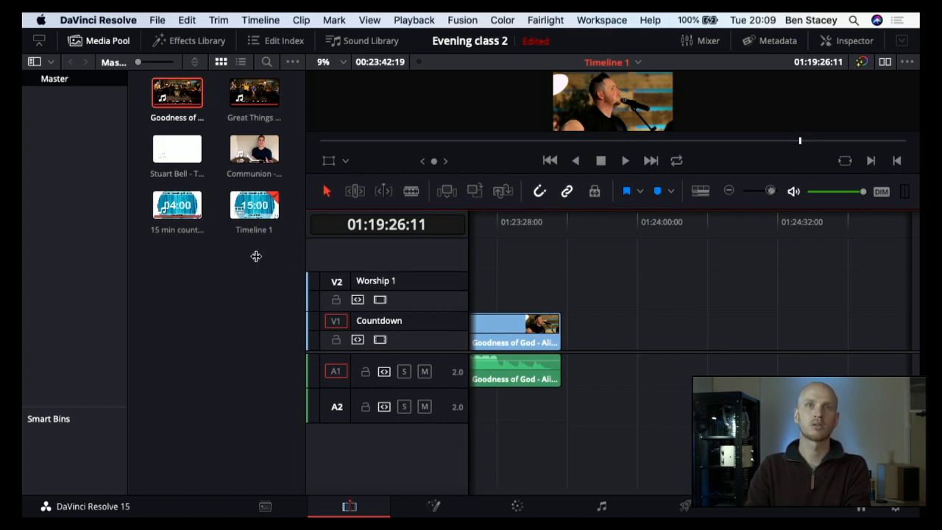
pyautogui.click(33, 62)
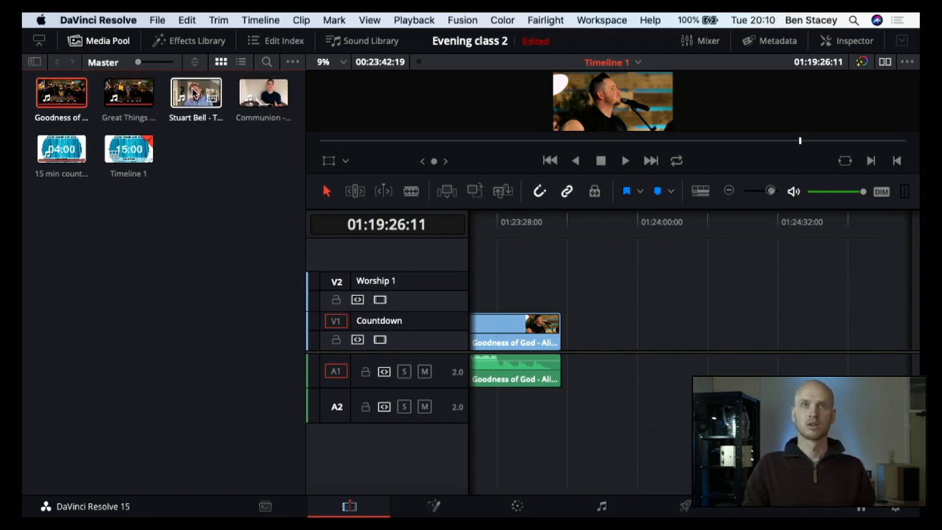
# Step: Place The Outpouring sermon on a new third video track right after Goodness of God, and play its opening
pyautogui.moveTo(190, 83); pyautogui.dragTo(572, 261)
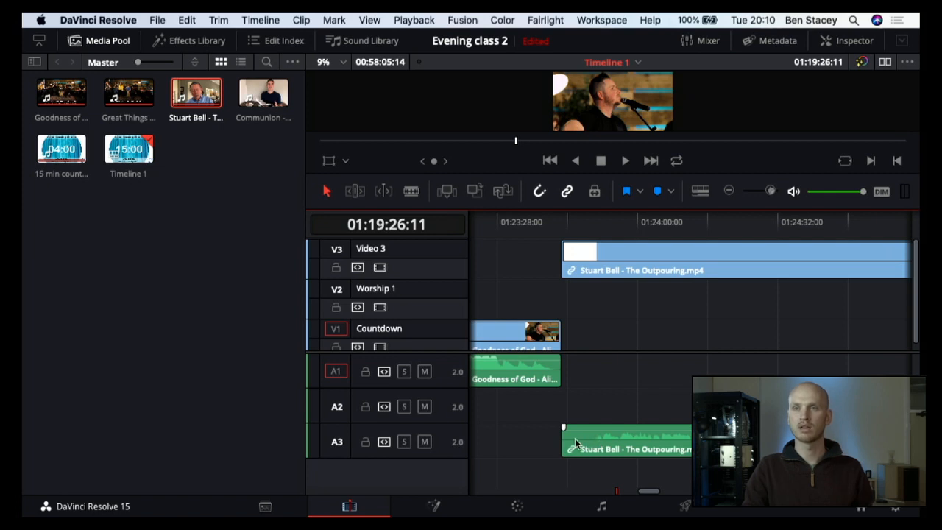
pyautogui.click(562, 220)
pyautogui.press('space')
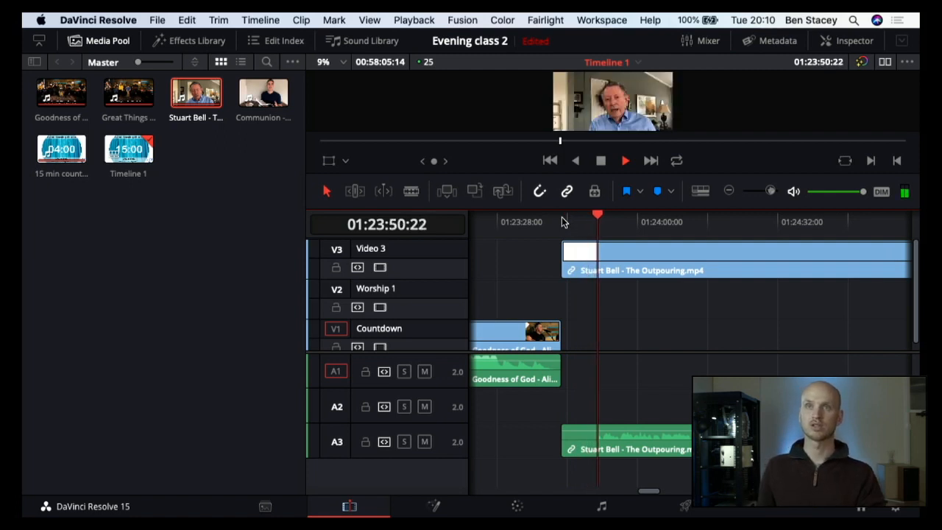
pyautogui.press('space')
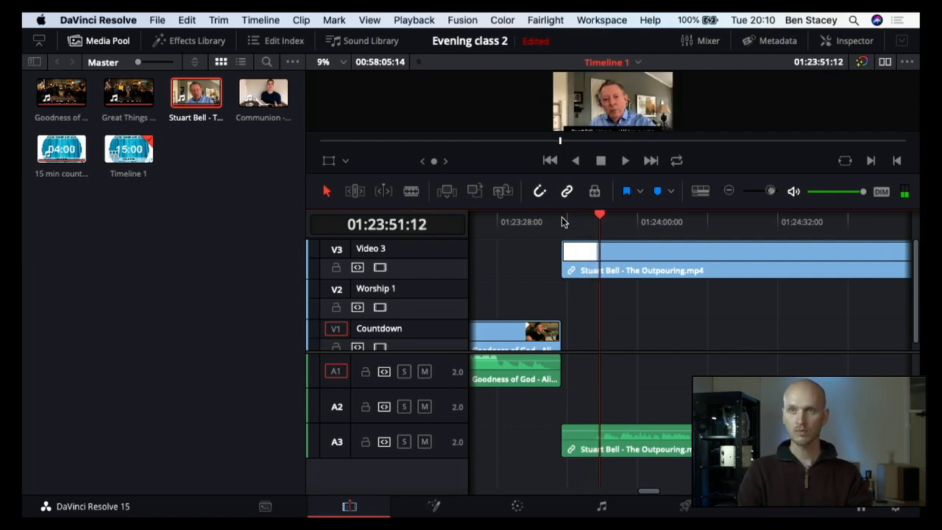
# Step: Position the playhead frame by frame on the speaker's first frame after the sermon's white title intro, at 01:23:50:21
pyautogui.press('Left')
pyautogui.press('Left')
pyautogui.press('Left')
pyautogui.press('Left')
pyautogui.press('Left')
pyautogui.press('Left')
pyautogui.press('Left')
pyautogui.press('Left')
pyautogui.press('Left')
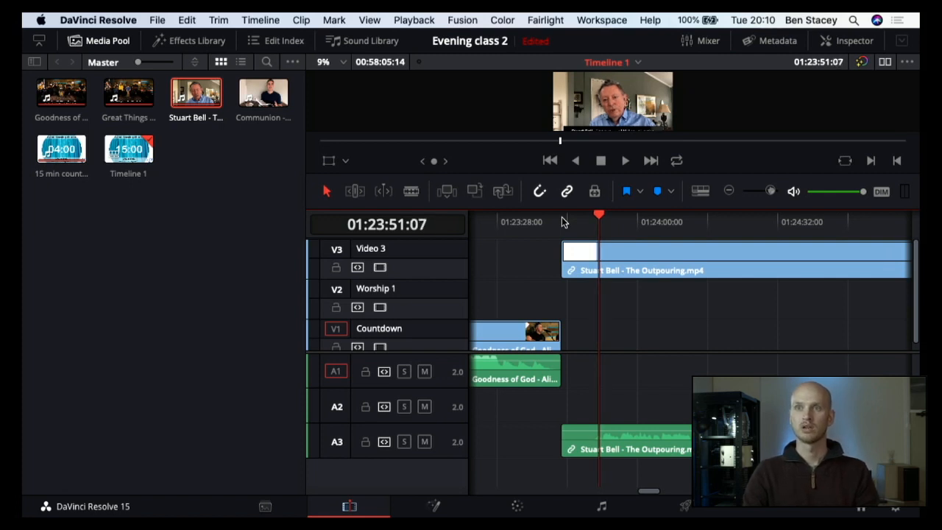
pyautogui.press('Left')
pyautogui.press('Left')
pyautogui.press('Left')
pyautogui.press('Left')
pyautogui.press('Left')
pyautogui.press('Left')
pyautogui.press('Left')
pyautogui.press('Left')
pyautogui.press('Left')
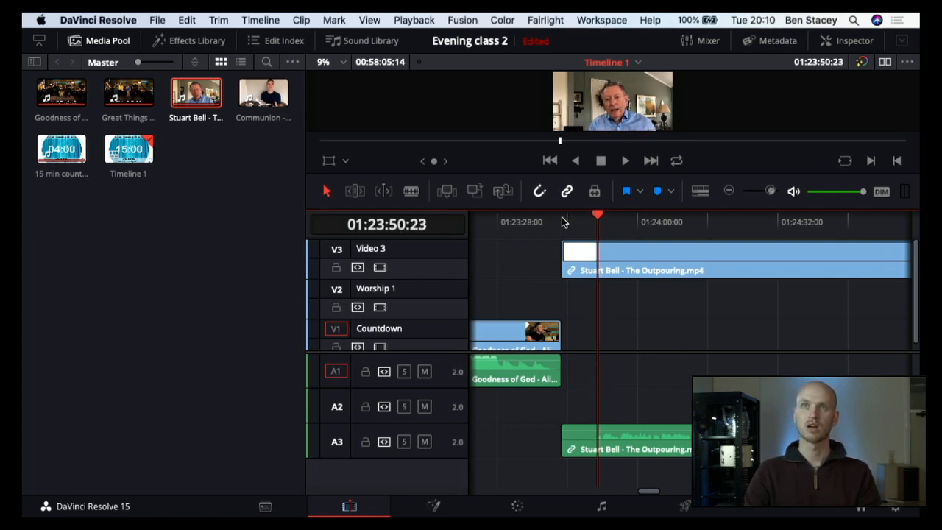
pyautogui.press('Right')
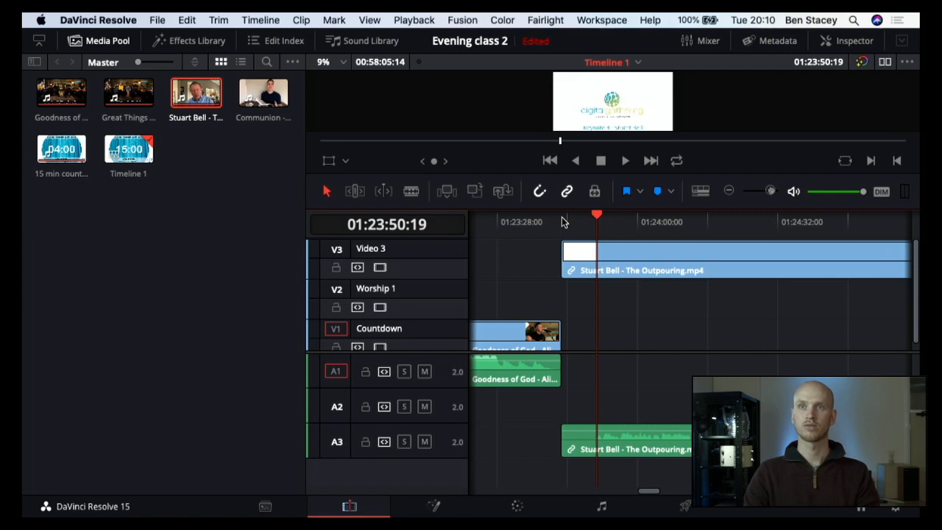
pyautogui.press('Right')
pyautogui.press('Right')
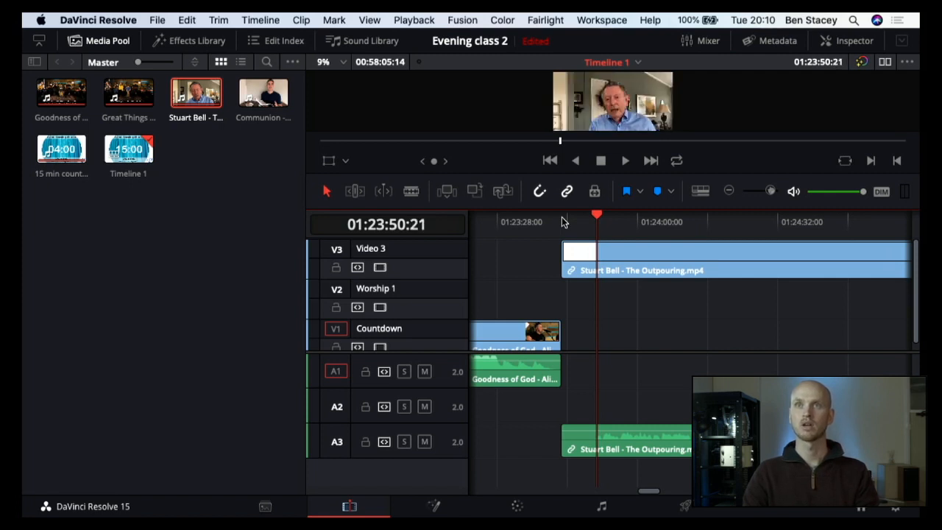
pyautogui.press('Left')
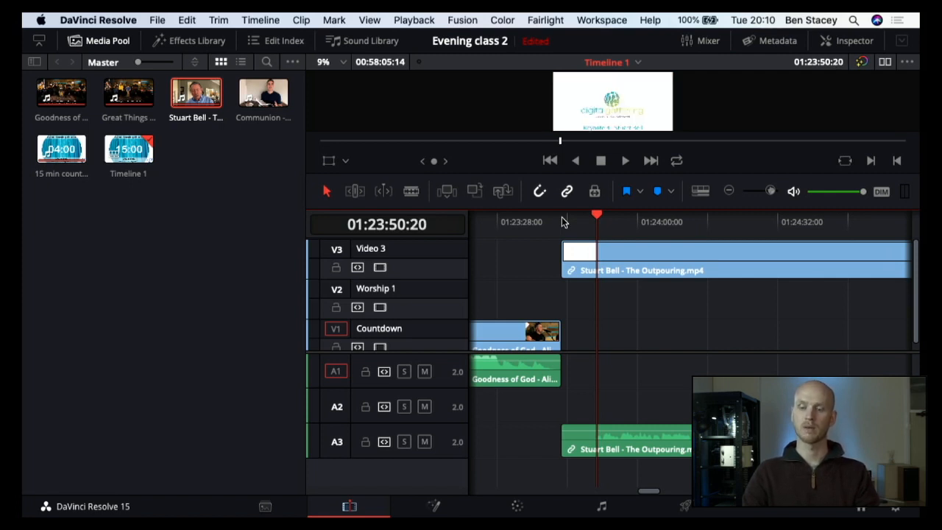
pyautogui.press('Right')
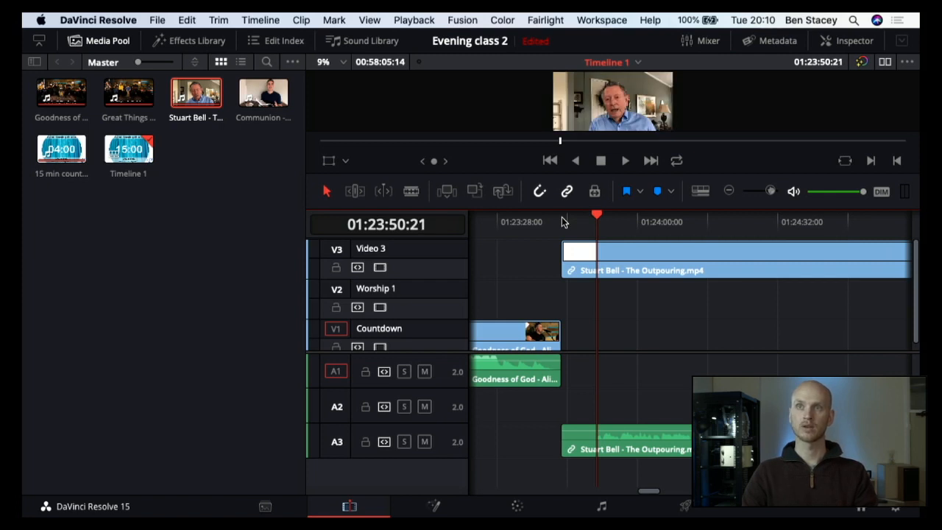
pyautogui.press('Left')
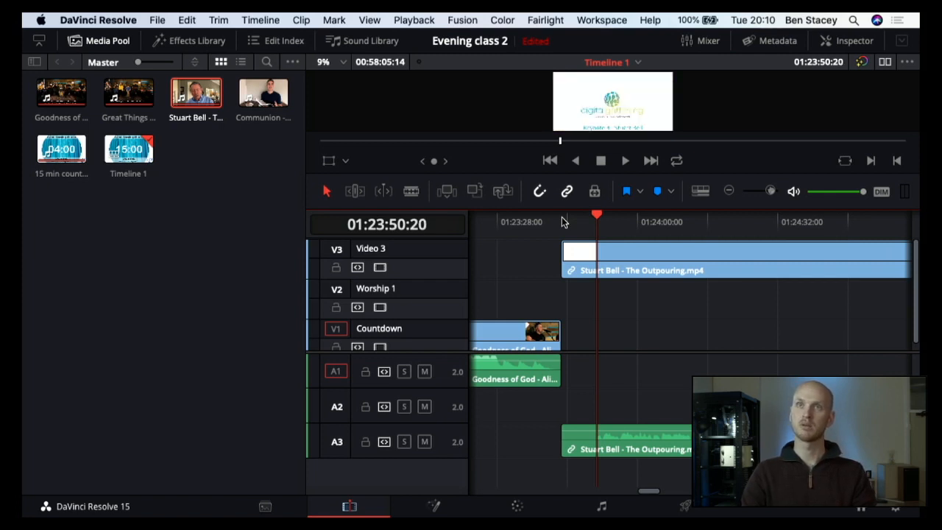
pyautogui.press('Right')
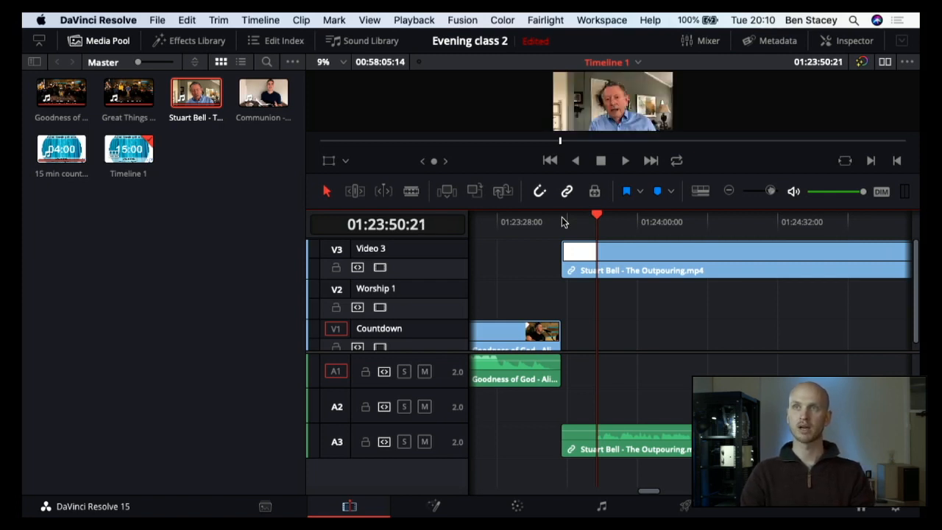
pyautogui.press('Left')
pyautogui.press('Right')
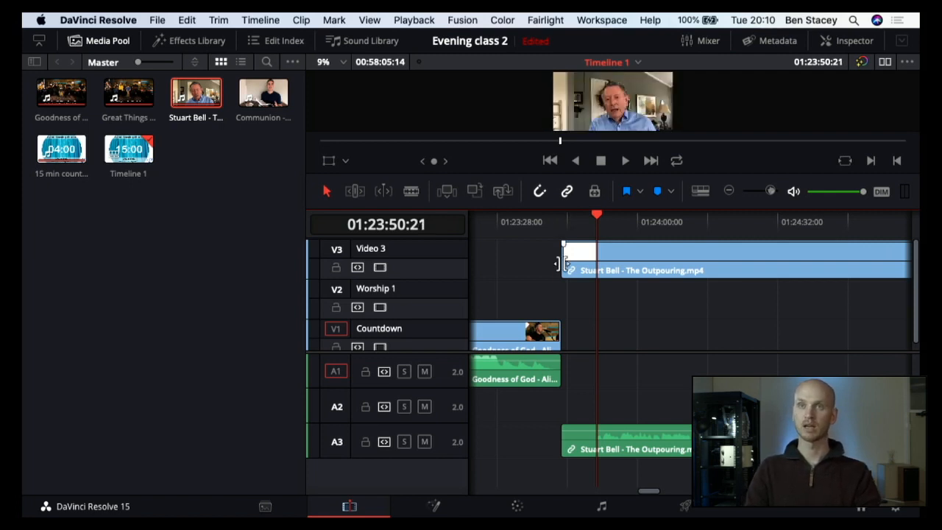
# Step: Cut off The Outpouring's intro before 01:23:50:21 and move the remaining linked clip earlier to start at about 01:23:46:00
pyautogui.press('b')
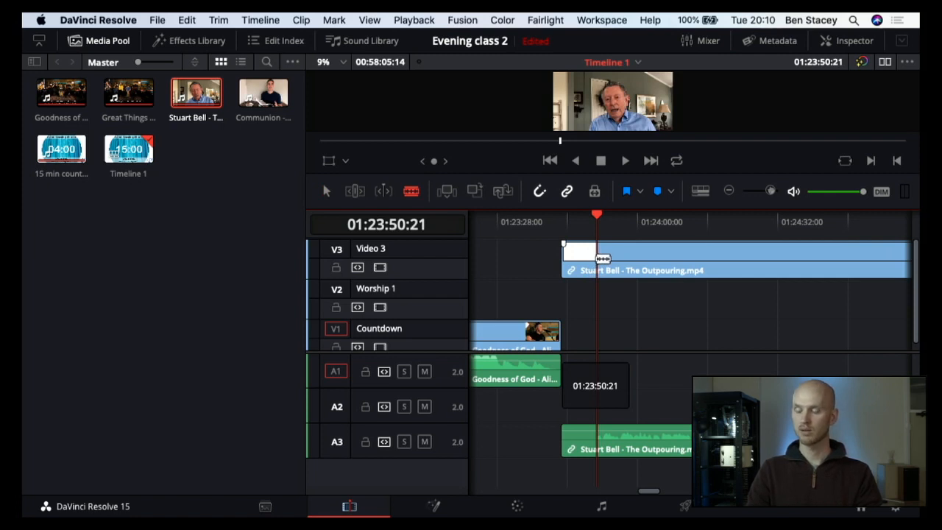
pyautogui.click(600, 258)
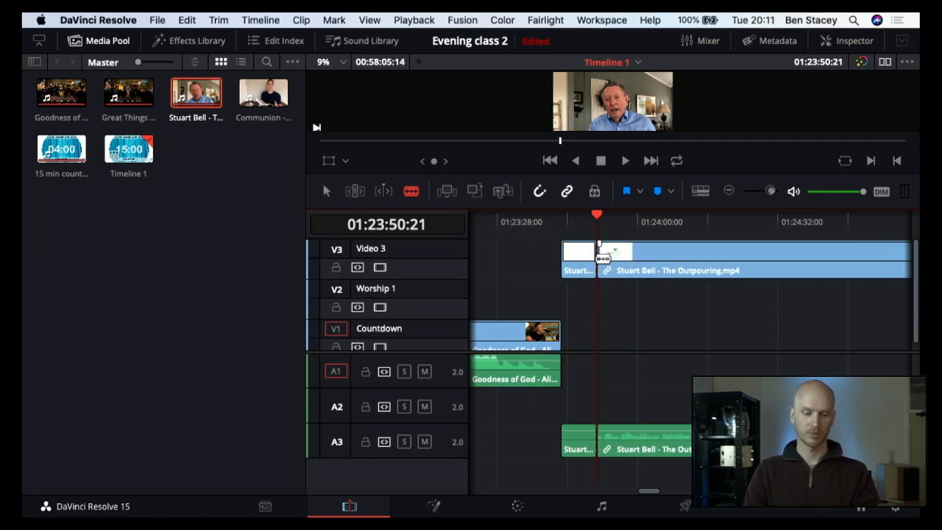
pyautogui.press('a')
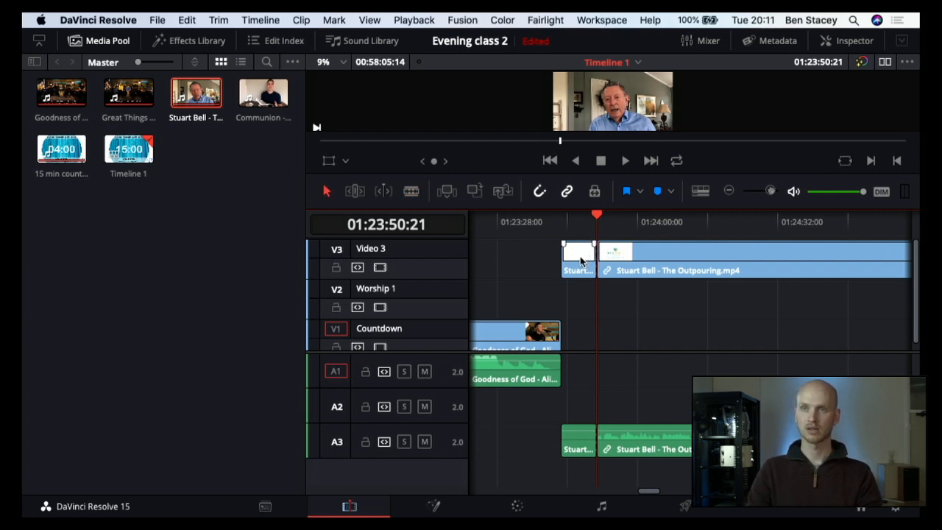
pyautogui.click(580, 259)
pyautogui.press('BackSpace')
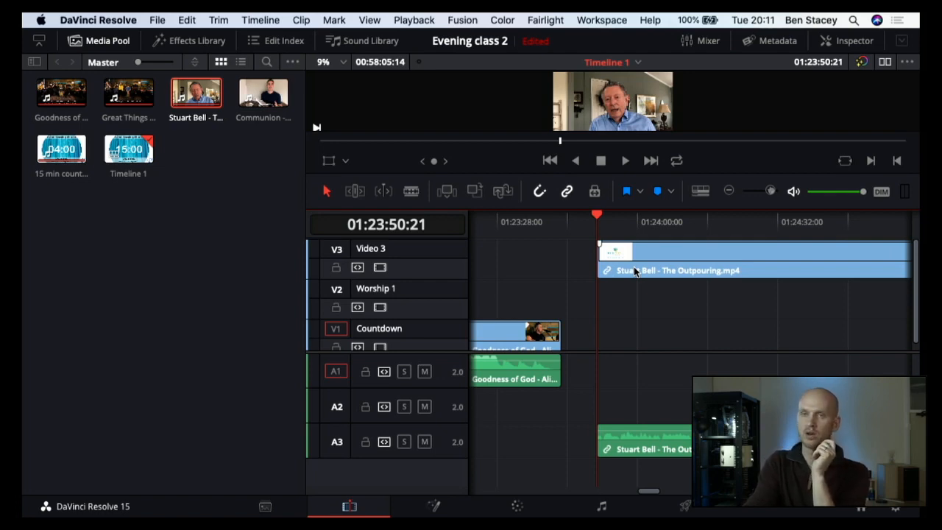
pyautogui.moveTo(634, 270); pyautogui.dragTo(616, 272)
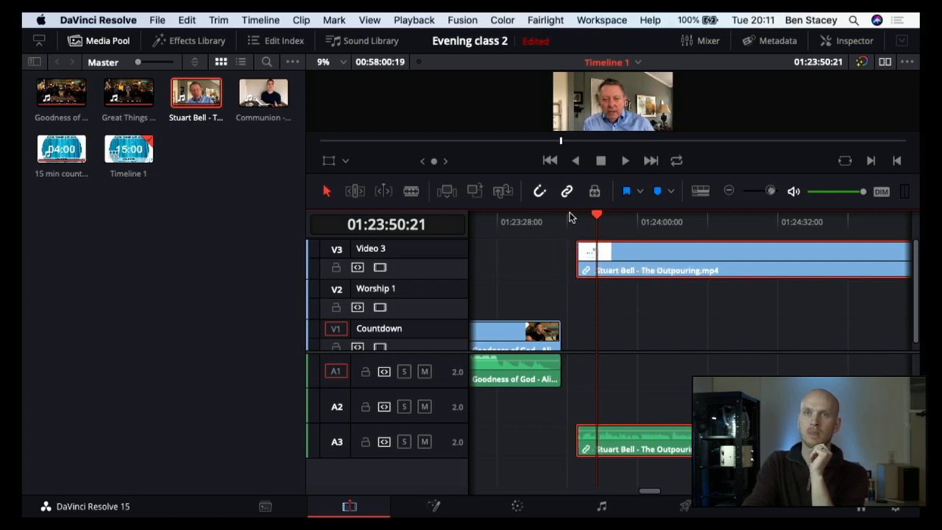
# Step: Add a fade-out of about 01:15 to the end of the Goodness of God video and play it back
pyautogui.click(563, 220)
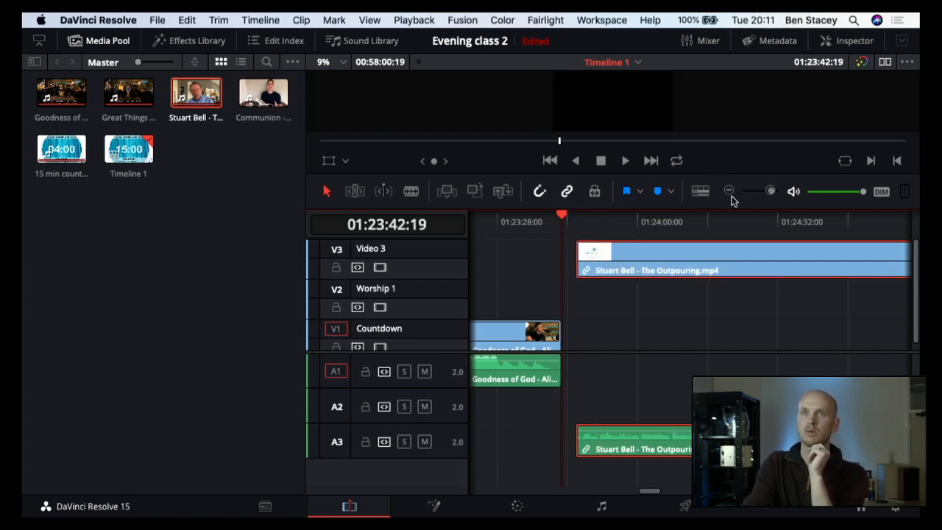
pyautogui.click(770, 191)
pyautogui.click(770, 191)
pyautogui.click(770, 191)
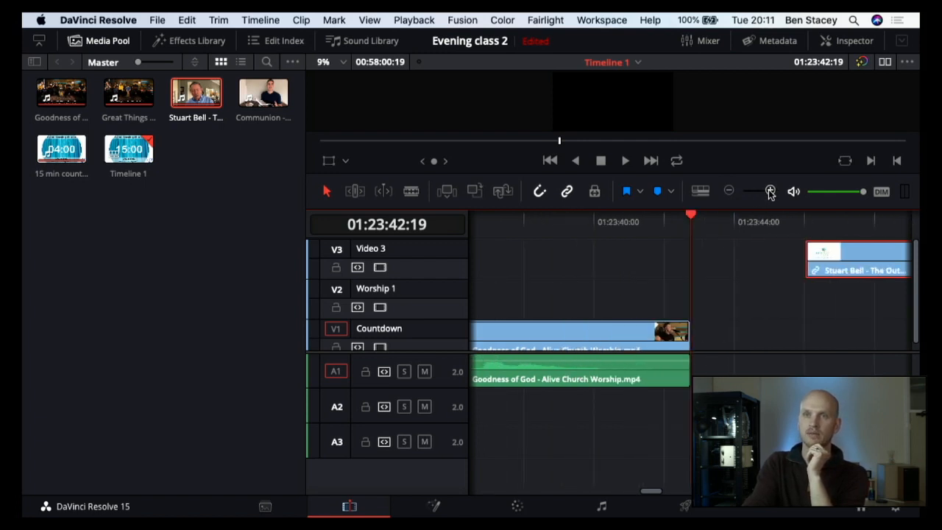
pyautogui.hscroll(5, 686, 334)
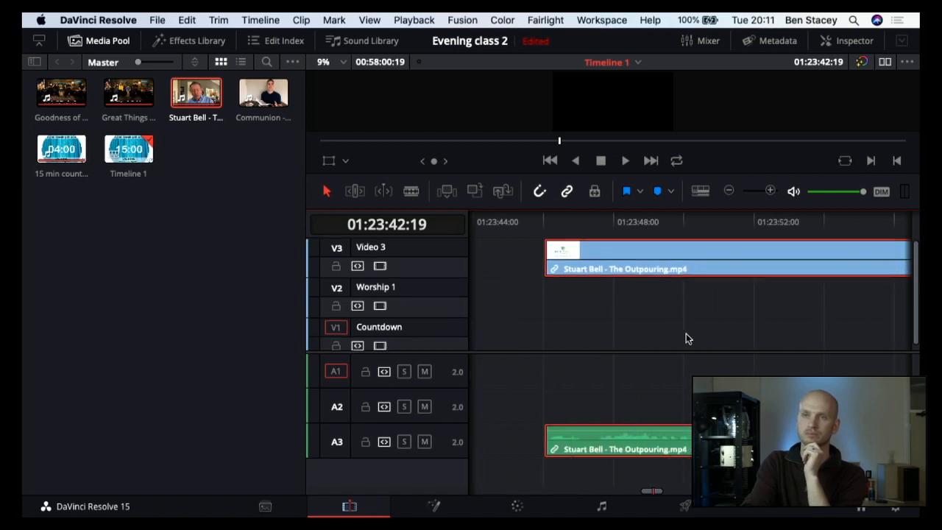
pyautogui.hscroll(-4, 686, 338)
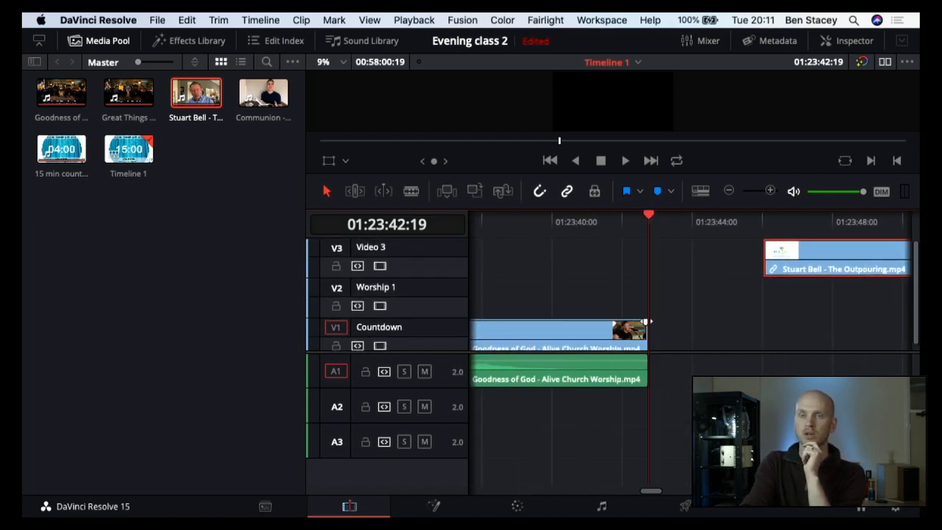
pyautogui.click(647, 322)
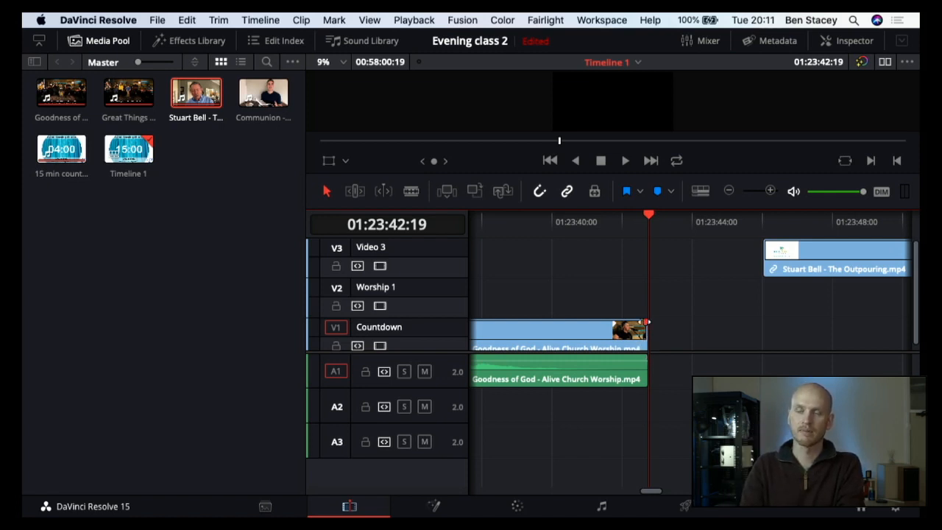
pyautogui.moveTo(645, 322); pyautogui.dragTo(587, 317)
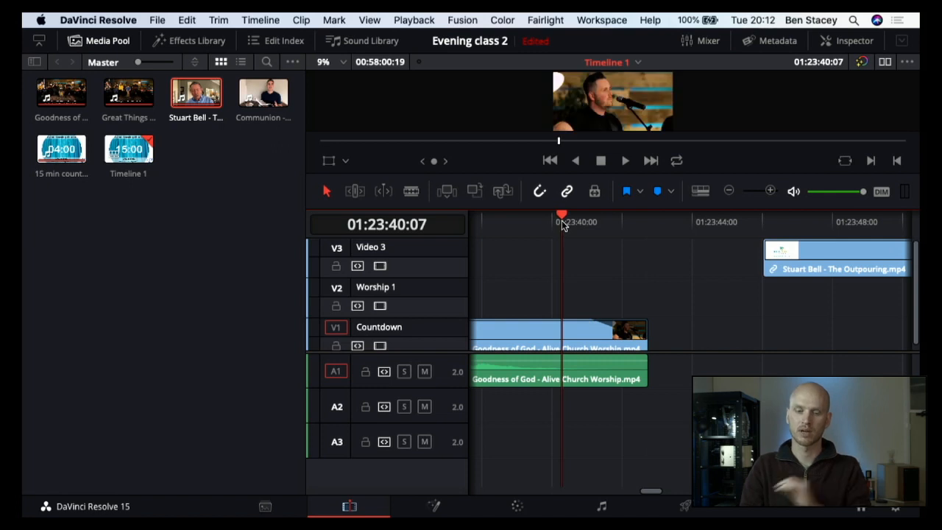
pyautogui.press('space')
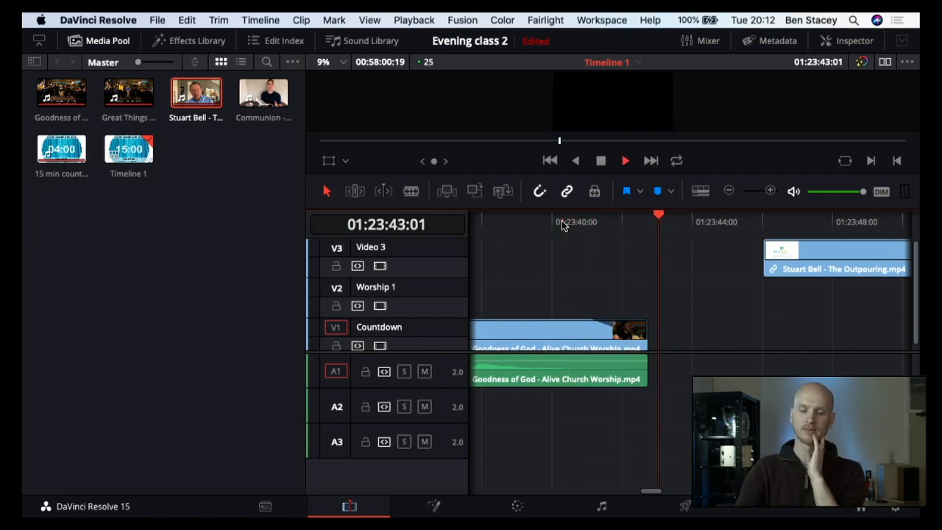
pyautogui.press('space')
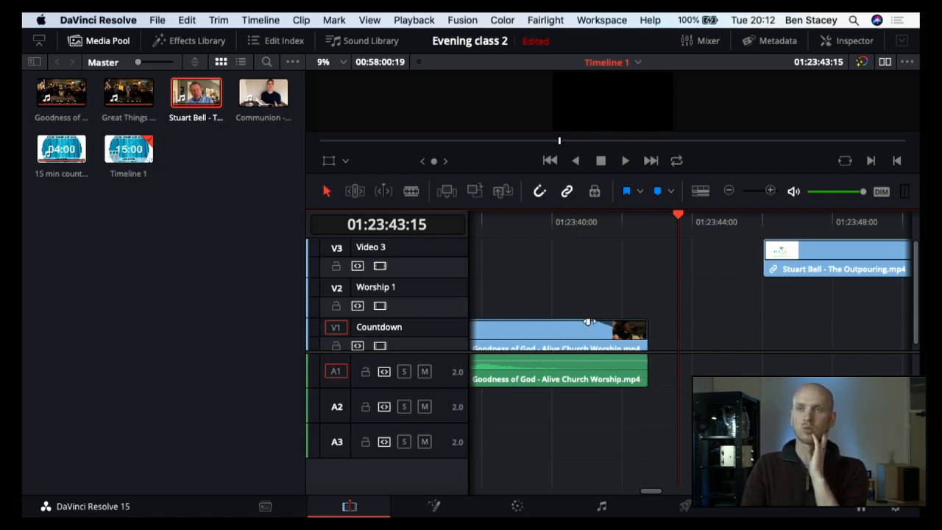
pyautogui.moveTo(589, 321); pyautogui.dragTo(590, 322)
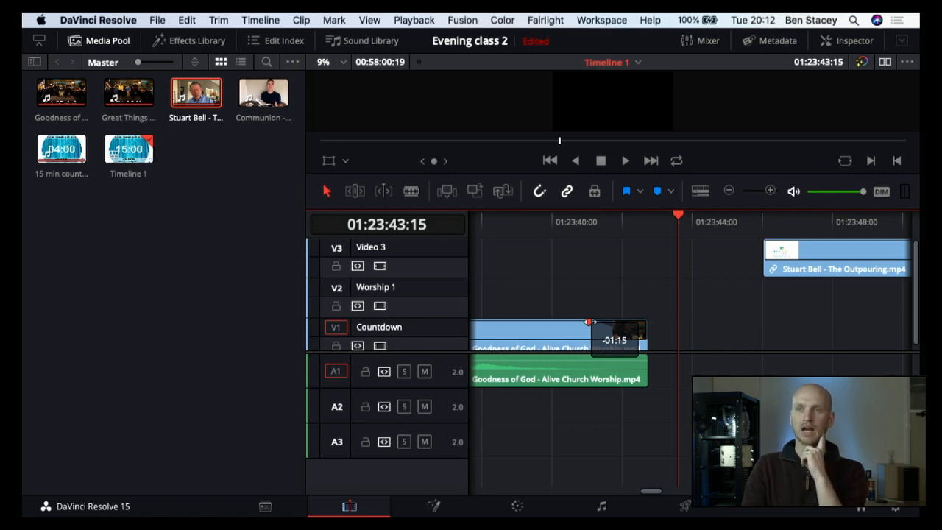
# Step: Add an audio fade-out to the end of Goodness of God matching its video fade of about 01:15, and play back the ending
pyautogui.moveTo(590, 322); pyautogui.dragTo(592, 321)
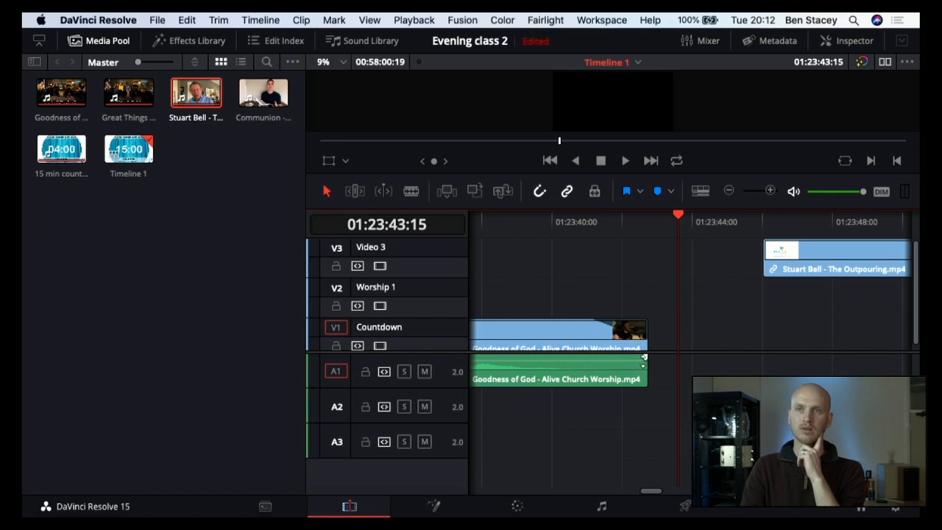
pyautogui.moveTo(645, 358); pyautogui.dragTo(591, 359)
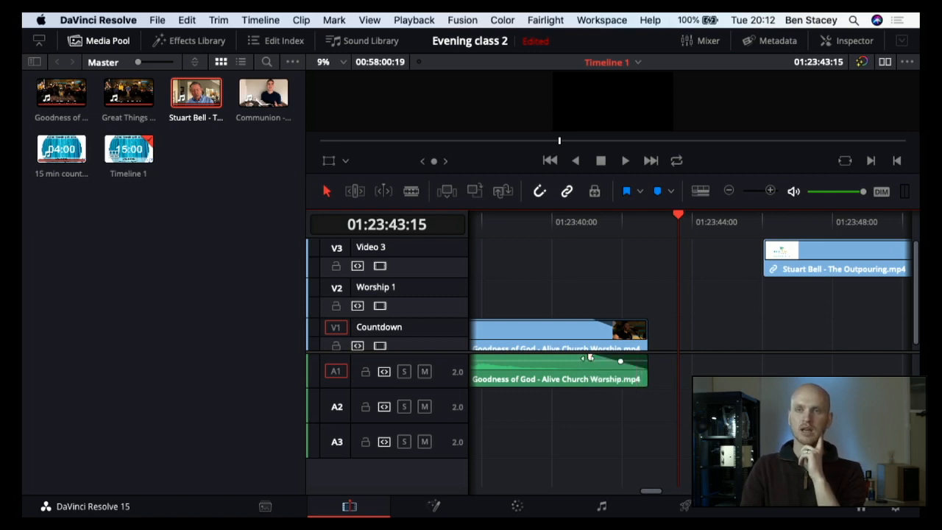
pyautogui.click(555, 227)
pyautogui.press('space')
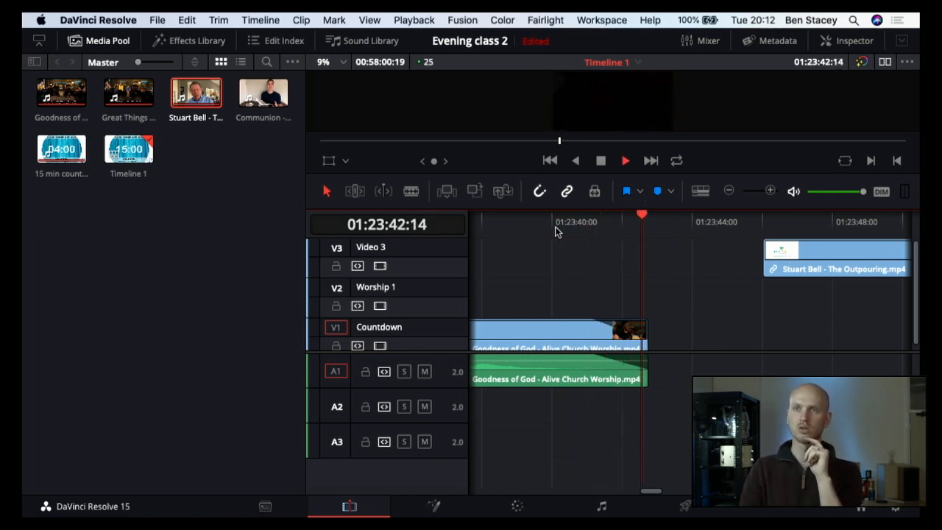
pyautogui.press('space')
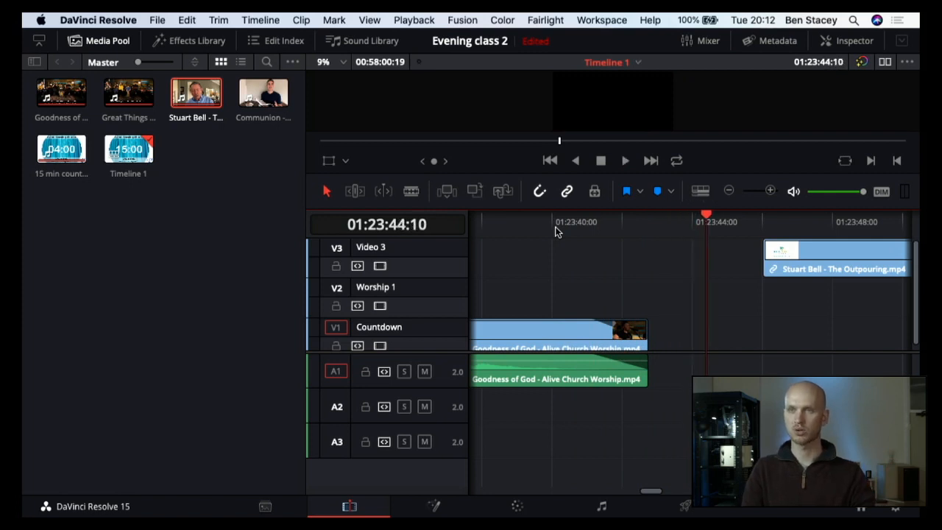
# Step: Move the linked Outpouring sermon clip earlier on its third track so it starts directly at the end of Goodness of God
pyautogui.hscroll(3, 596, 287)
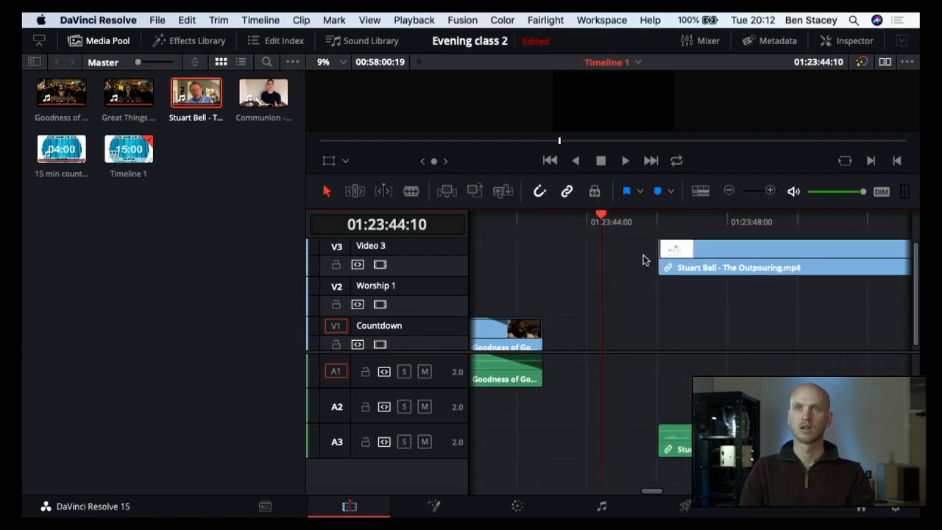
pyautogui.moveTo(643, 258); pyautogui.dragTo(559, 449)
pyautogui.hscroll(-1, 552, 339)
pyautogui.hscroll(-5, 552, 340)
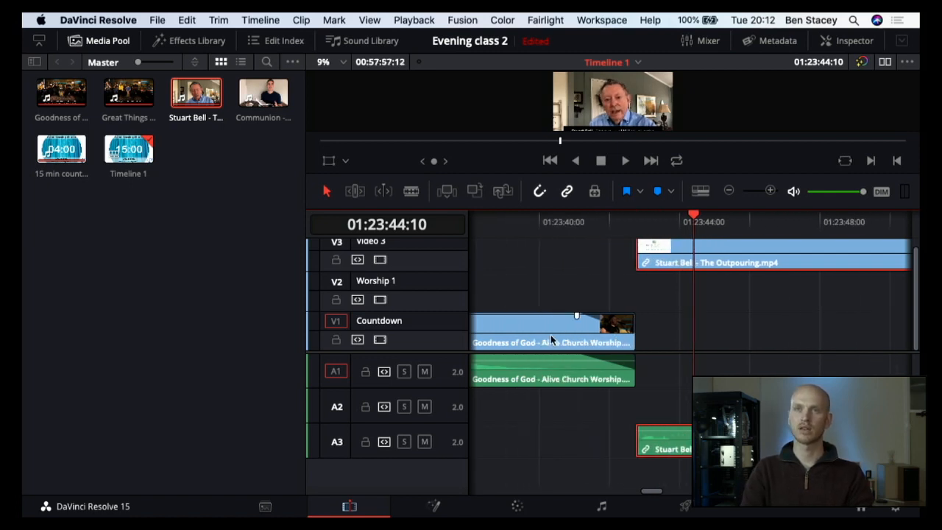
# Step: Add short, matching fade-ins to the video and audio at the start of the Outpouring sermon clip
pyautogui.scroll(1, 640, 284)
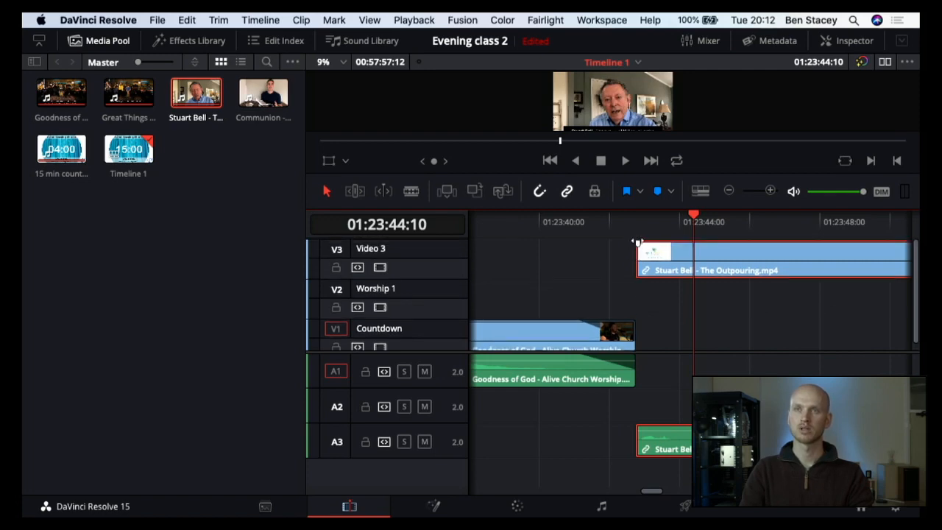
pyautogui.moveTo(638, 243)
pyautogui.mouseDown()
pyautogui.moveTo(664, 243)
pyautogui.moveTo(638, 243)
pyautogui.mouseUp()
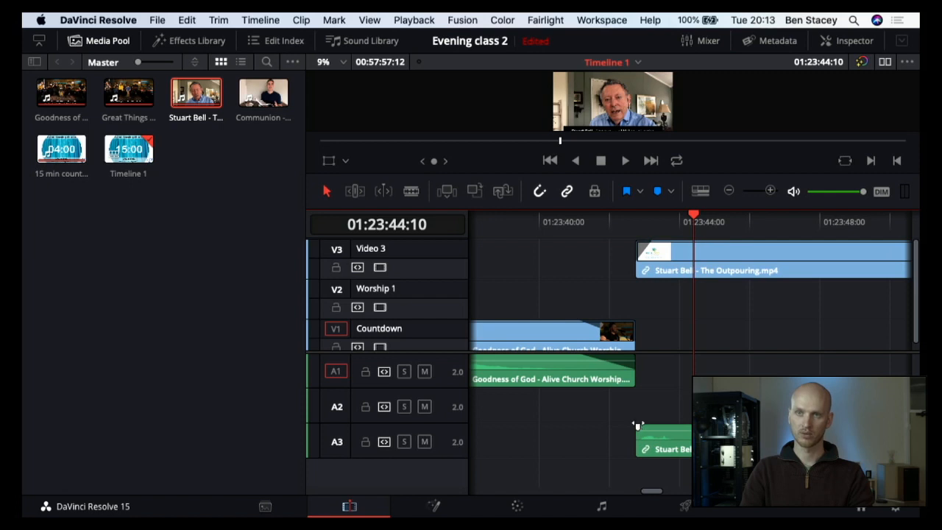
pyautogui.moveTo(638, 426); pyautogui.dragTo(647, 426)
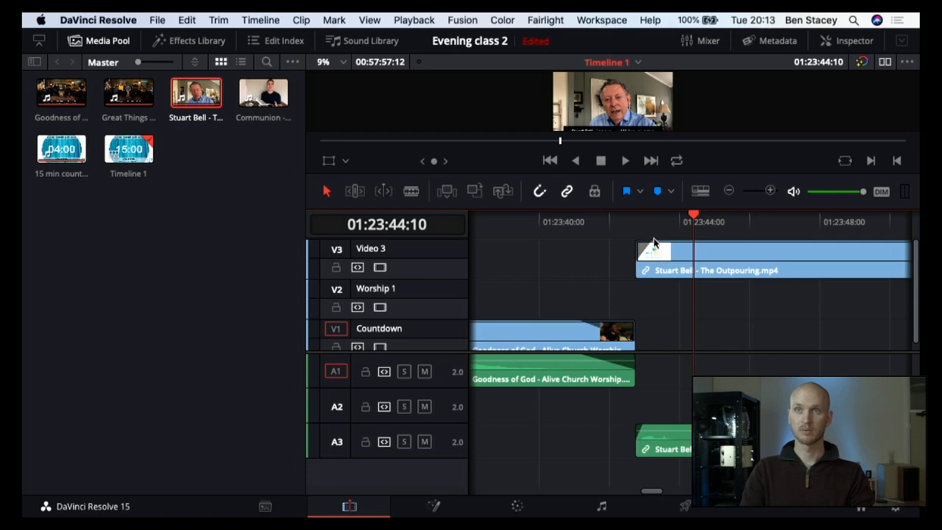
pyautogui.moveTo(639, 243)
pyautogui.mouseDown()
pyautogui.moveTo(654, 243)
pyautogui.moveTo(645, 243)
pyautogui.mouseUp()
# Step: Shift the linked Outpouring clip about half a second later on its third track, leaving a short gap after Goodness of God, and play the transition
pyautogui.moveTo(664, 449); pyautogui.dragTo(670, 384)
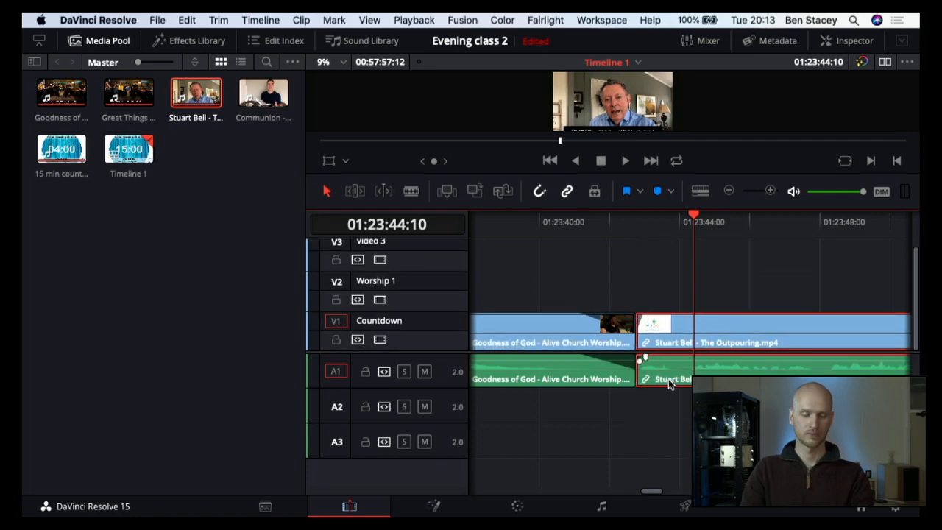
pyautogui.press('super+z')
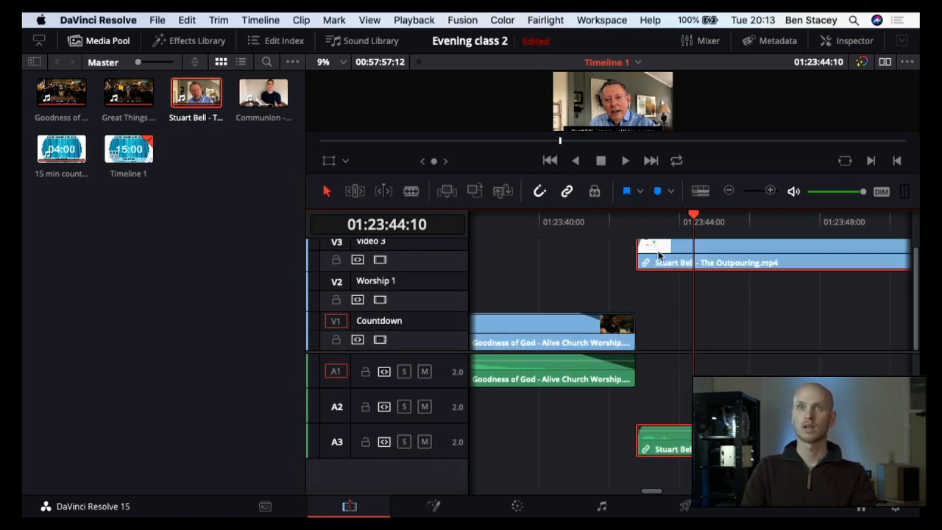
pyautogui.moveTo(662, 256); pyautogui.dragTo(677, 254)
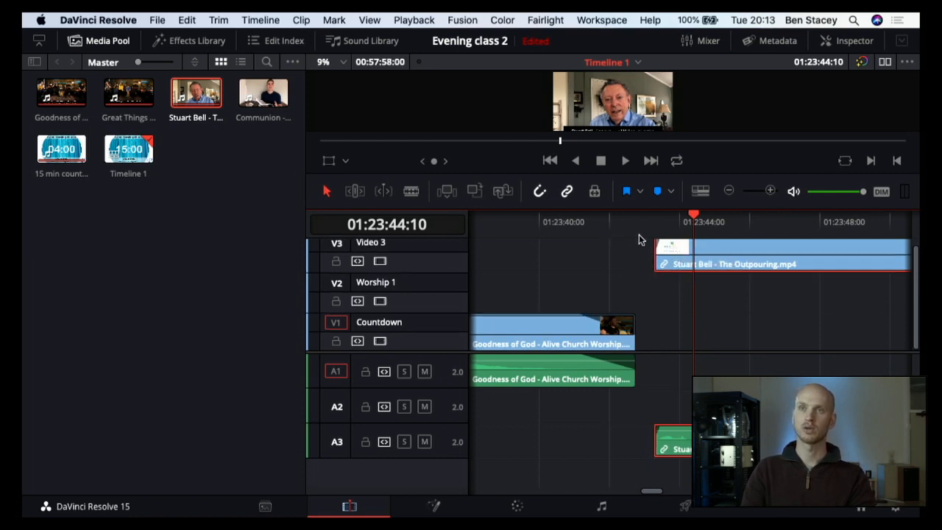
pyautogui.click(560, 222)
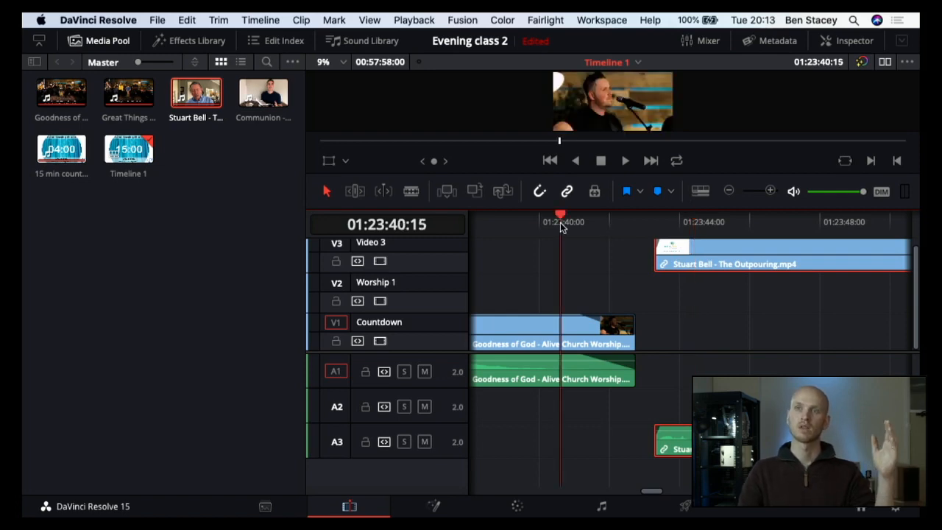
pyautogui.press('space')
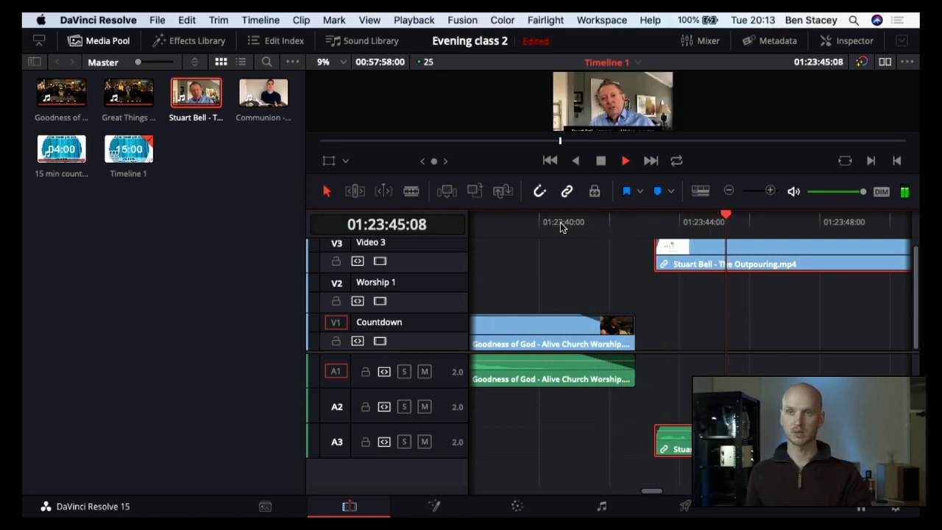
pyautogui.press('space')
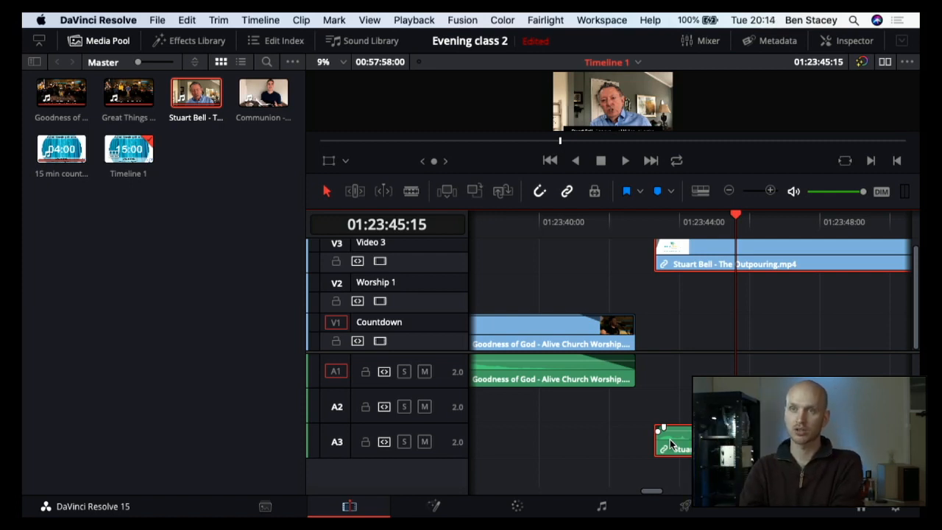
# Step: Examine the Outpouring sermon's audio waveform further along the timeline and play the passage starting at 01:24:04:01
pyautogui.hscroll(5, 673, 358)
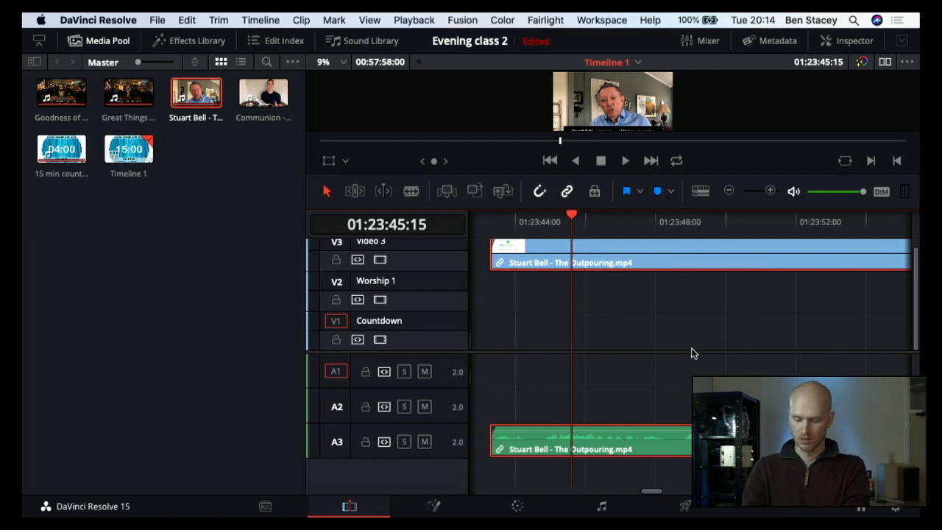
pyautogui.hscroll(6, 692, 353)
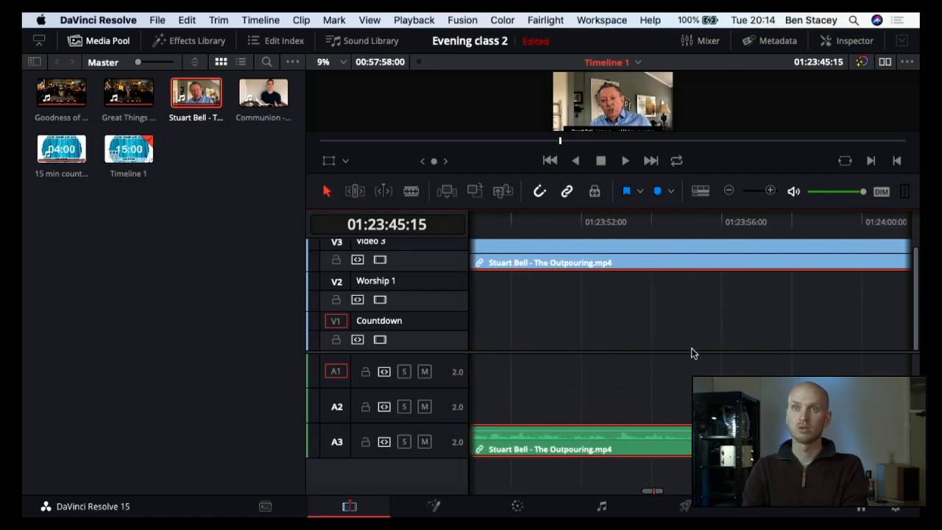
pyautogui.hscroll(7, 692, 353)
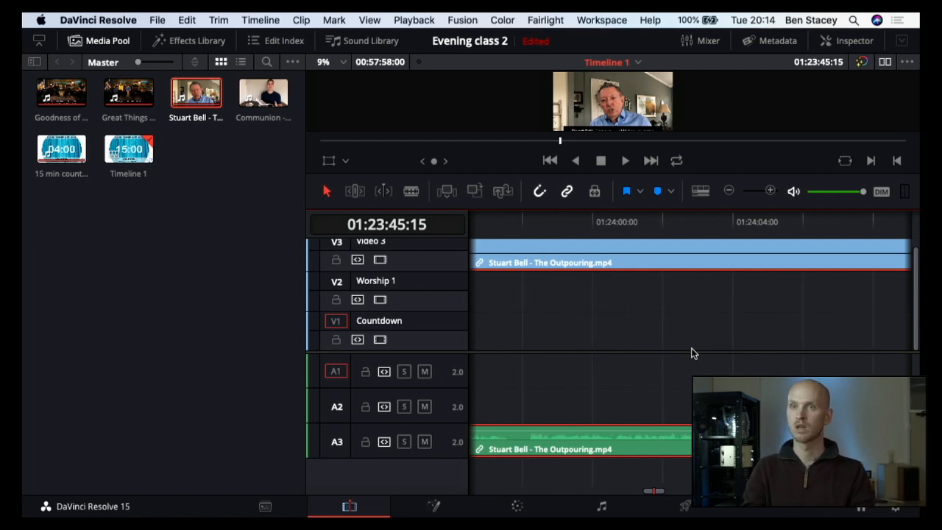
pyautogui.hscroll(4, 692, 354)
pyautogui.hscroll(2, 692, 353)
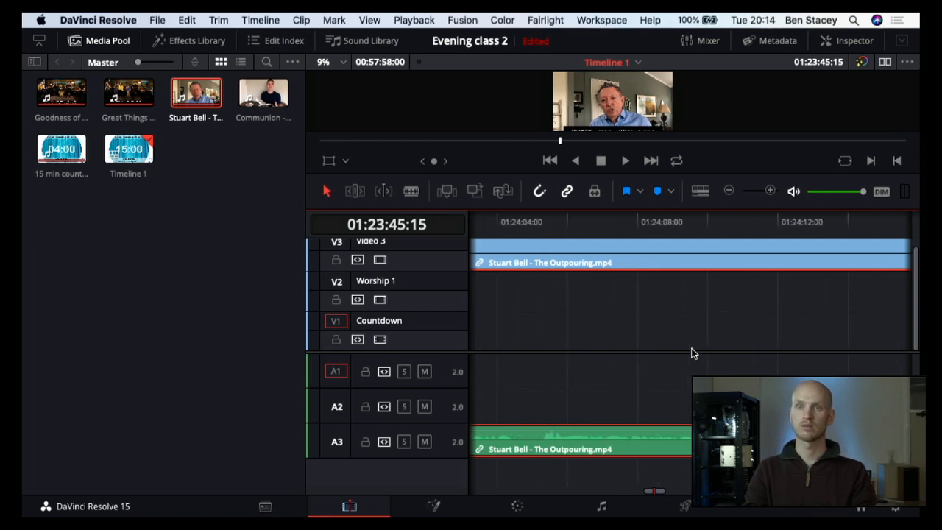
pyautogui.hscroll(-2, 556, 288)
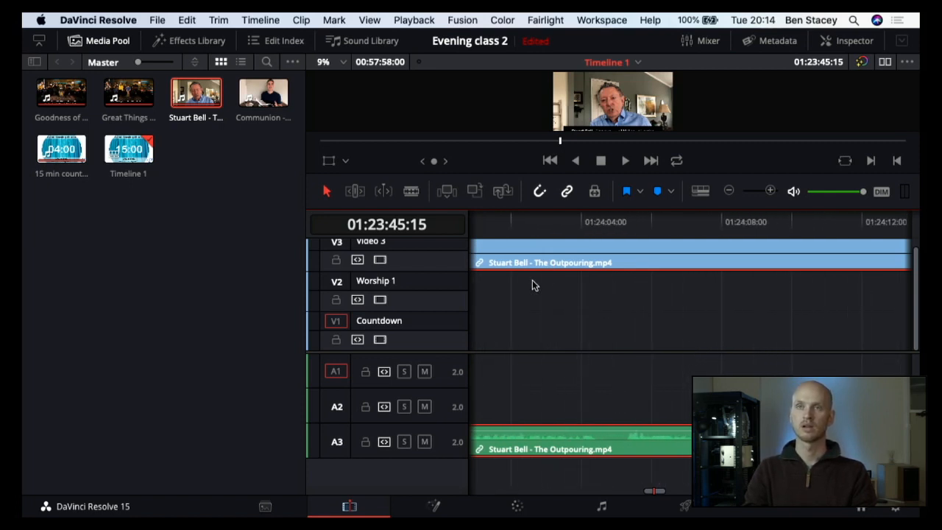
pyautogui.click(583, 225)
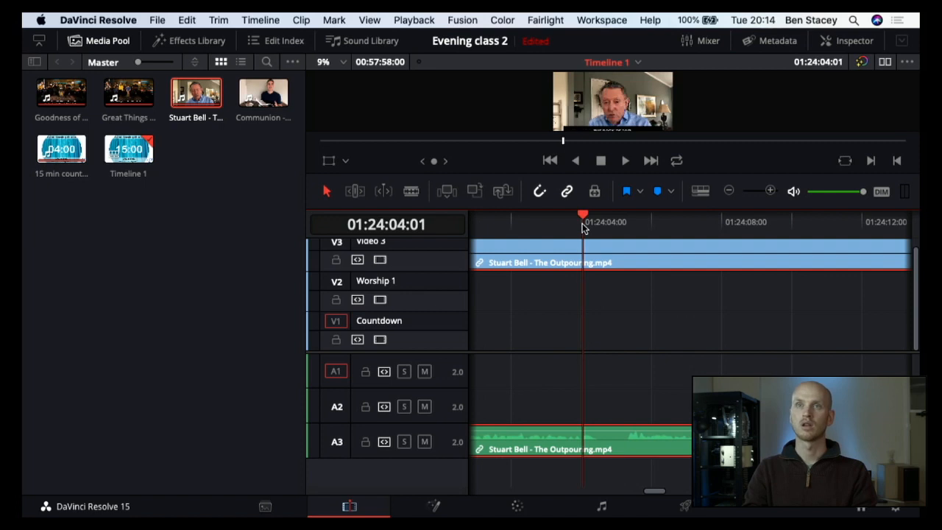
pyautogui.press('space')
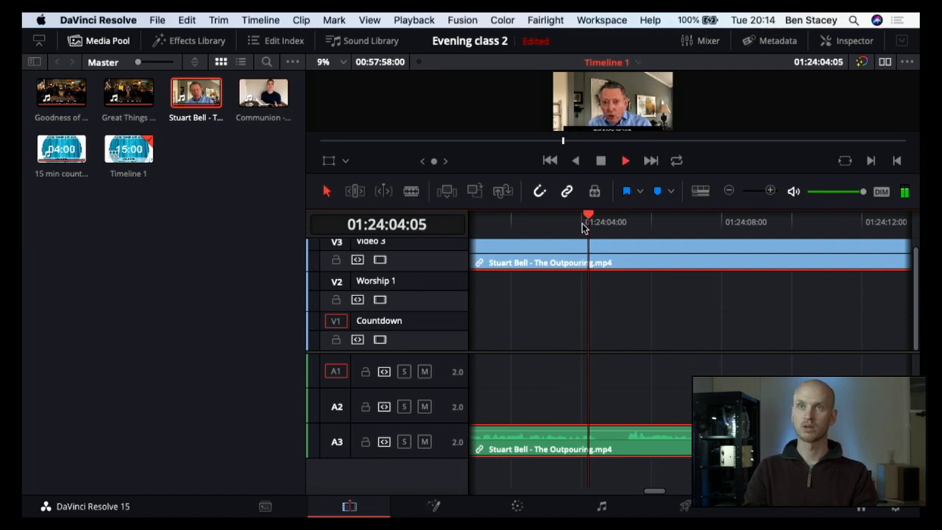
pyautogui.hscroll(2, 626, 358)
pyautogui.hscroll(2, 626, 358)
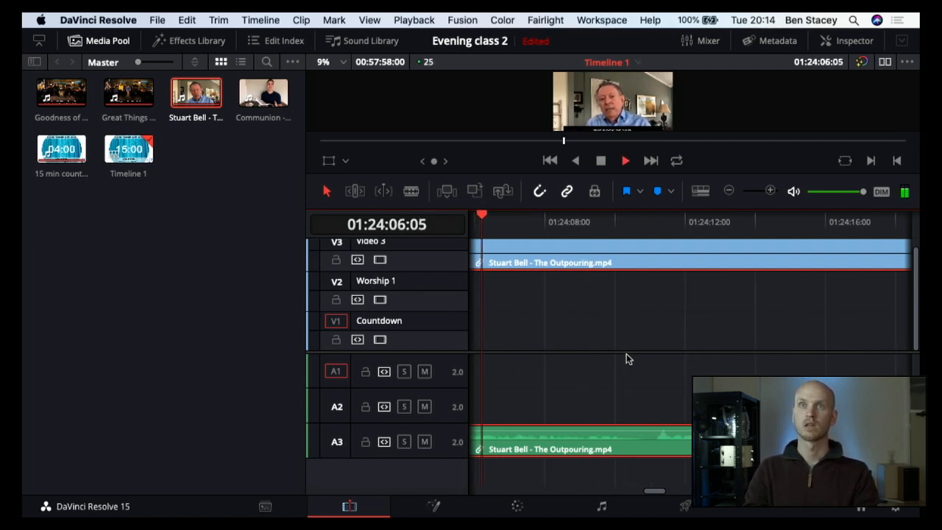
pyautogui.press('space')
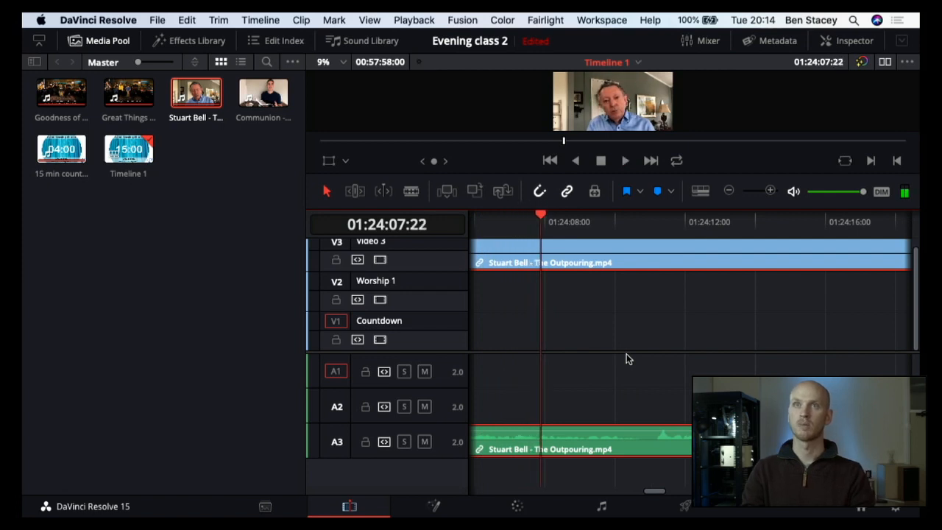
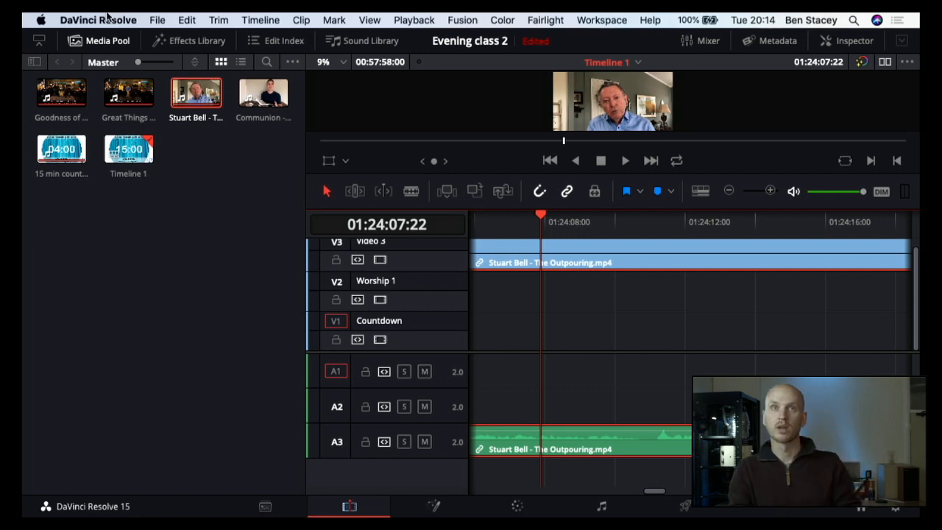
# Step: Place an L Lower 3rd title on a new video track above the Outpouring sermon clip at 01:24:07:22, and preview it at 01:24:09:24
pyautogui.click(217, 44)
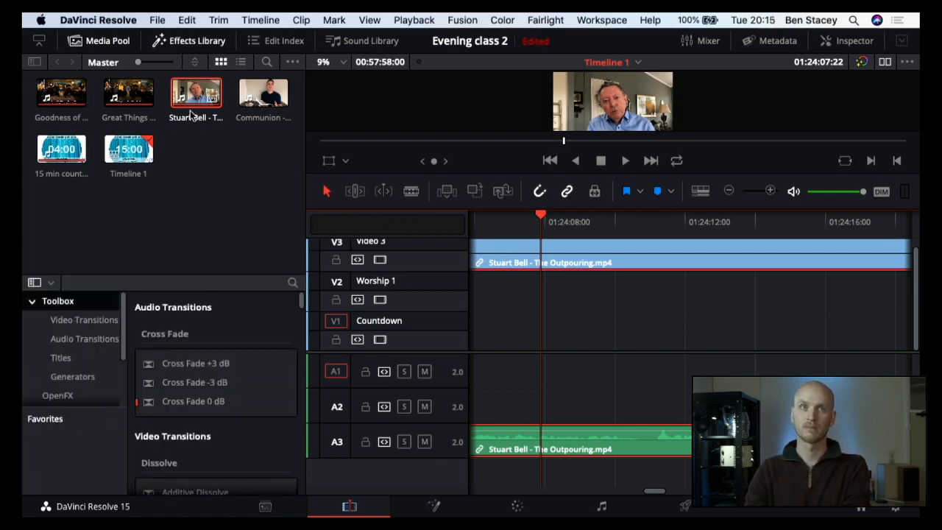
pyautogui.click(107, 41)
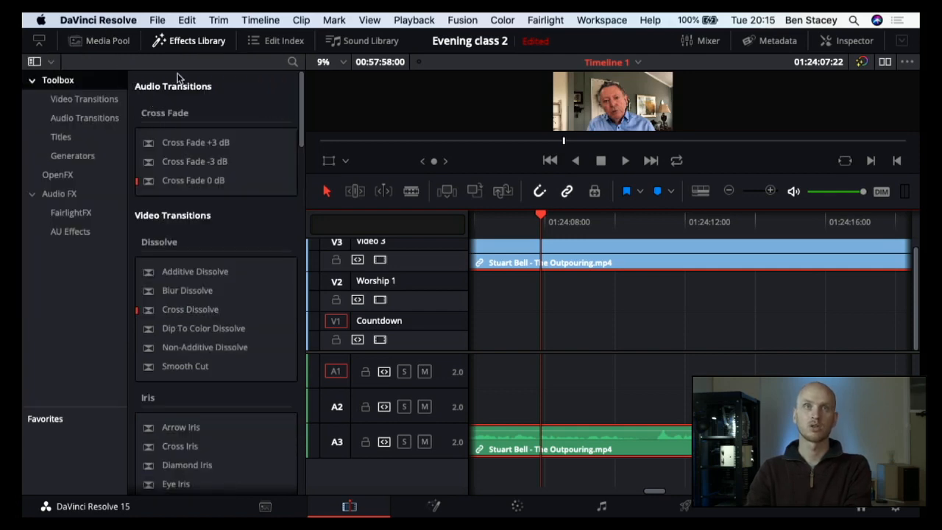
pyautogui.click(61, 144)
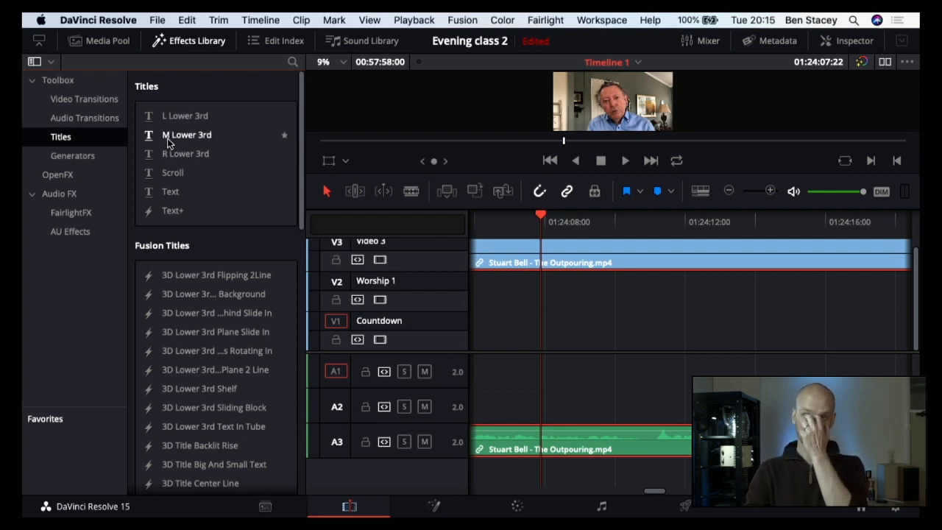
pyautogui.moveTo(168, 117); pyautogui.dragTo(587, 261)
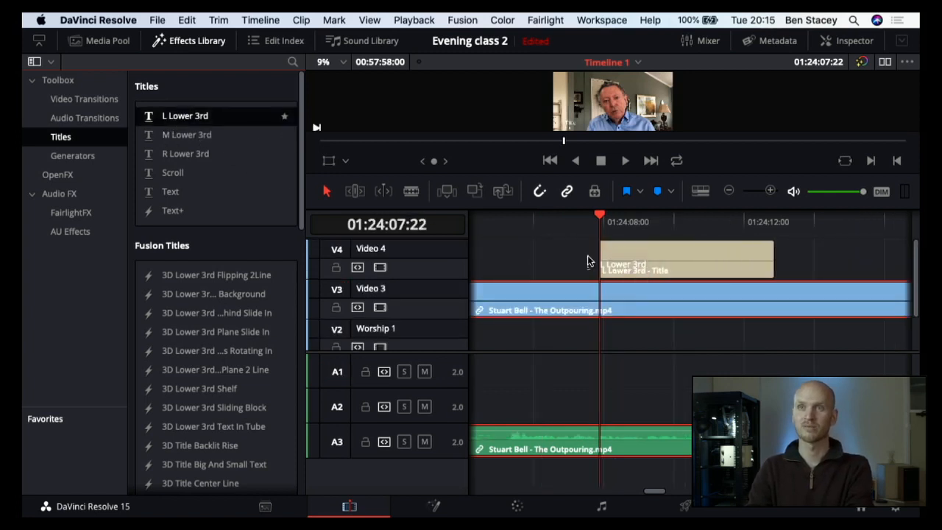
pyautogui.hscroll(2, 588, 261)
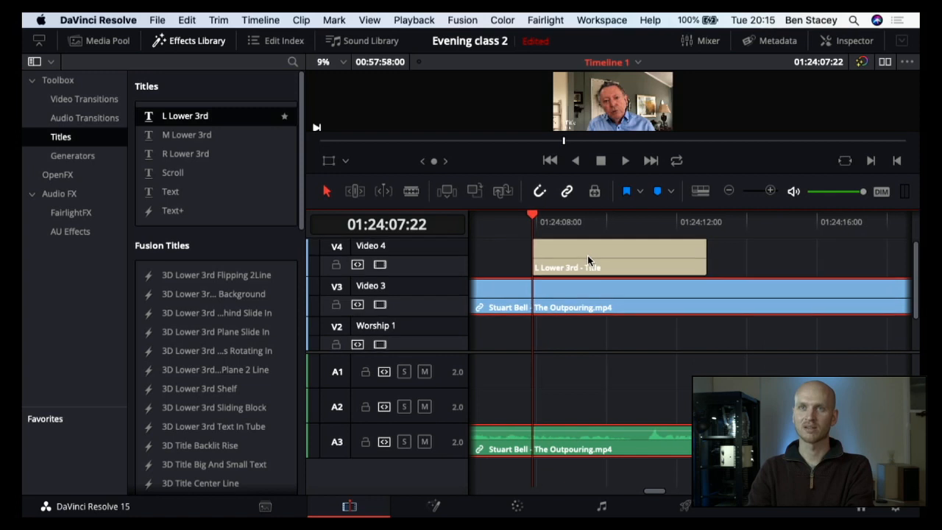
pyautogui.click(589, 250)
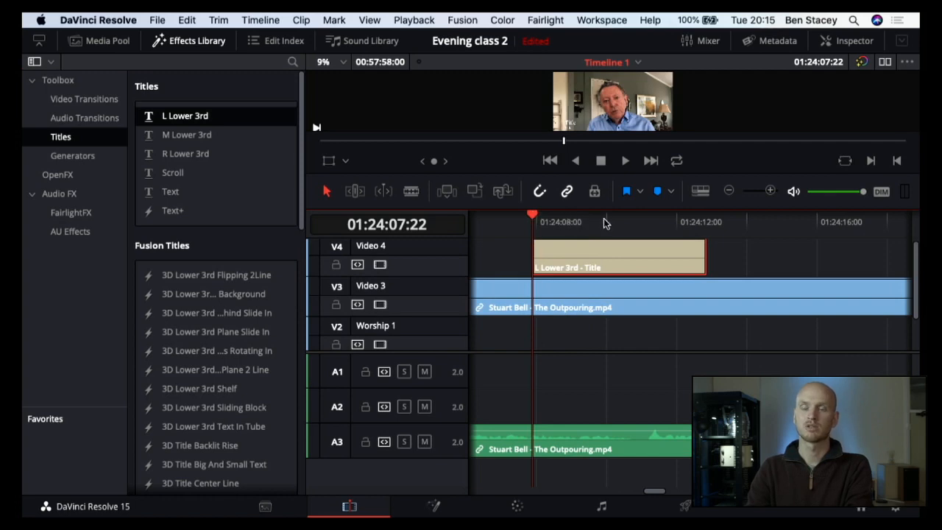
pyautogui.click(603, 222)
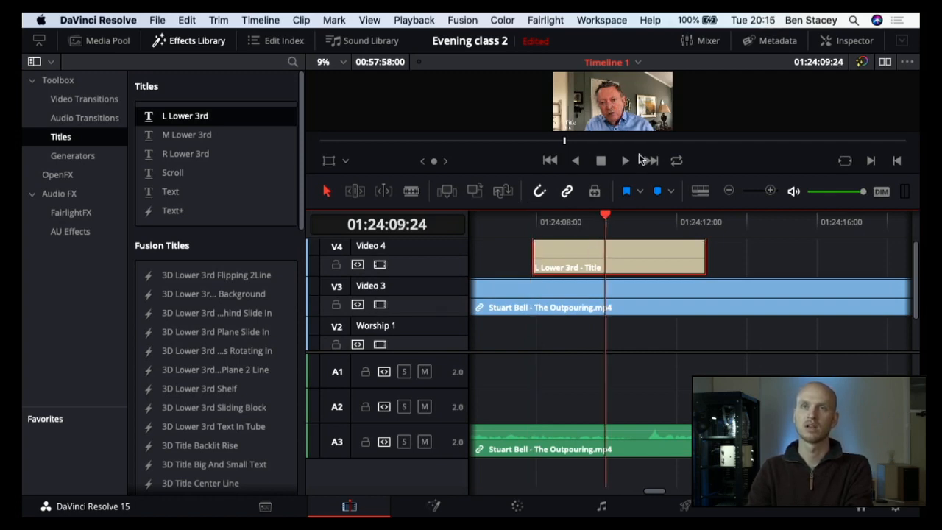
# Step: Hide the audio waveforms in the timeline and switch its clips to the slimmest clip view
pyautogui.click(703, 191)
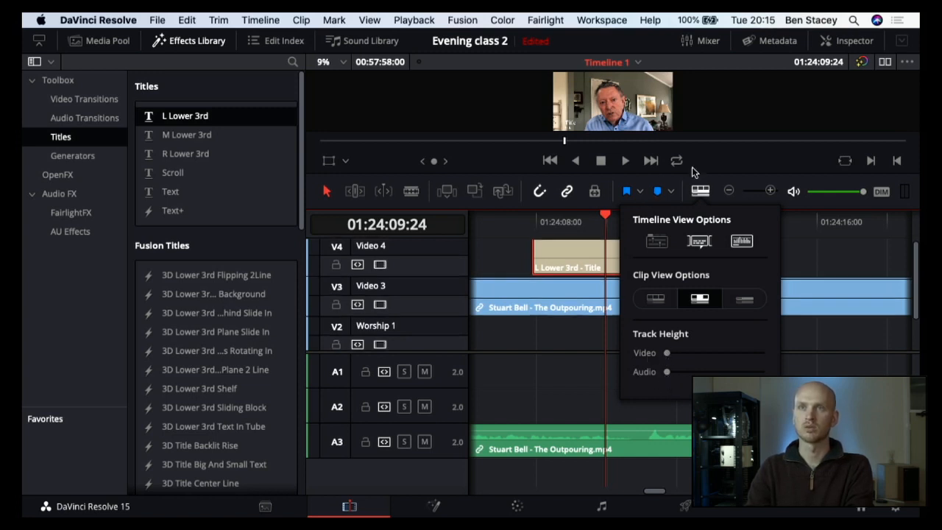
pyautogui.click(708, 192)
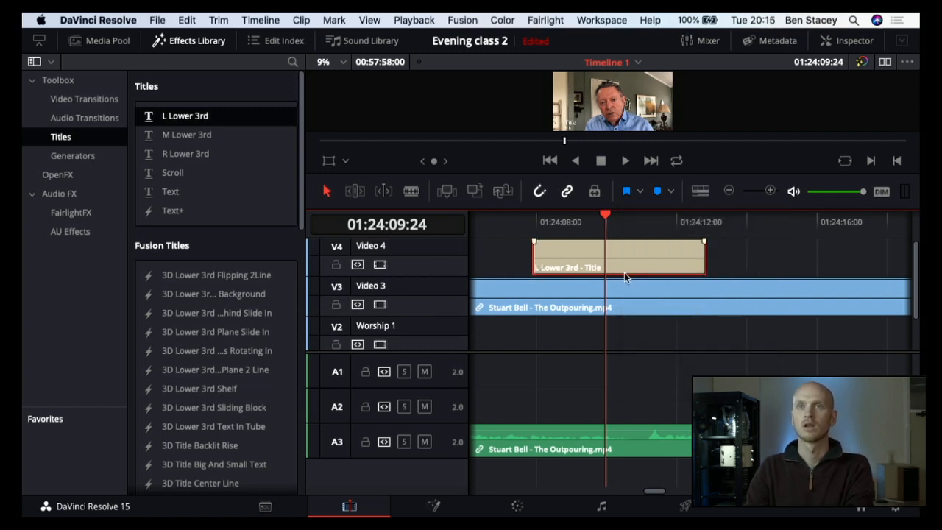
pyautogui.click(707, 194)
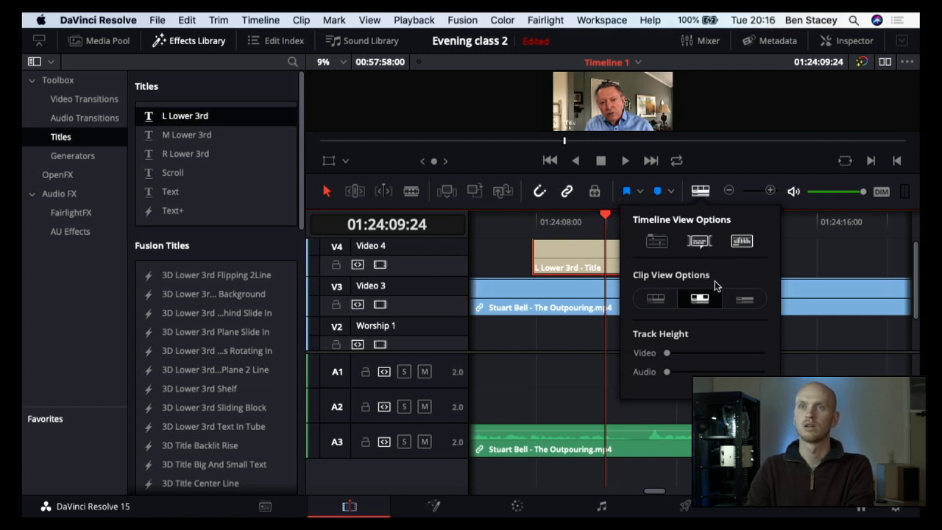
pyautogui.click(741, 241)
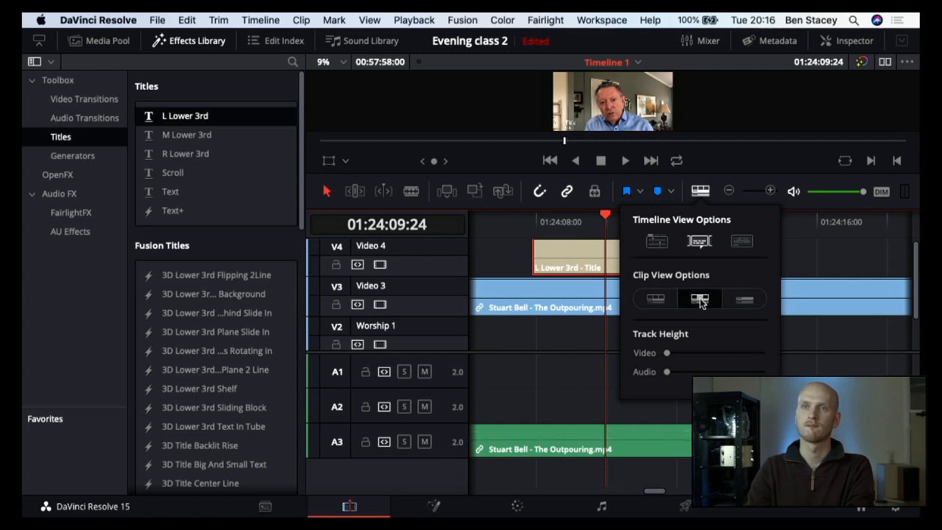
pyautogui.click(746, 303)
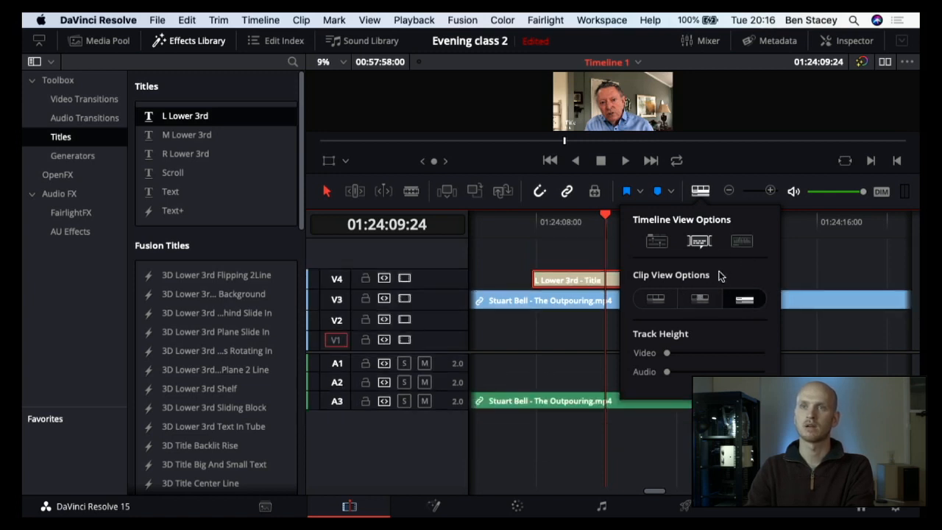
pyautogui.click(796, 273)
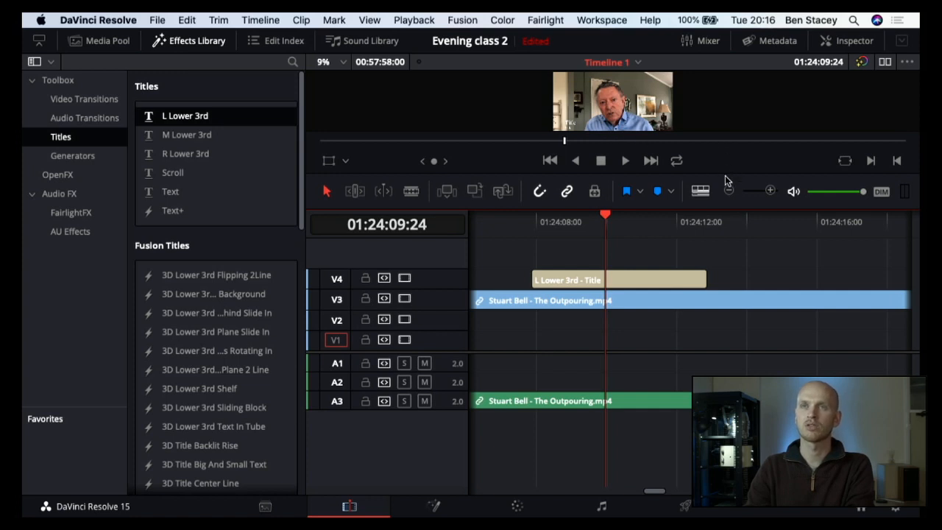
# Step: Change the first text line of the L Lower 3rd title to "John 3:16", with the preview enlarged and the effects list hidden
pyautogui.moveTo(725, 178); pyautogui.dragTo(728, 229)
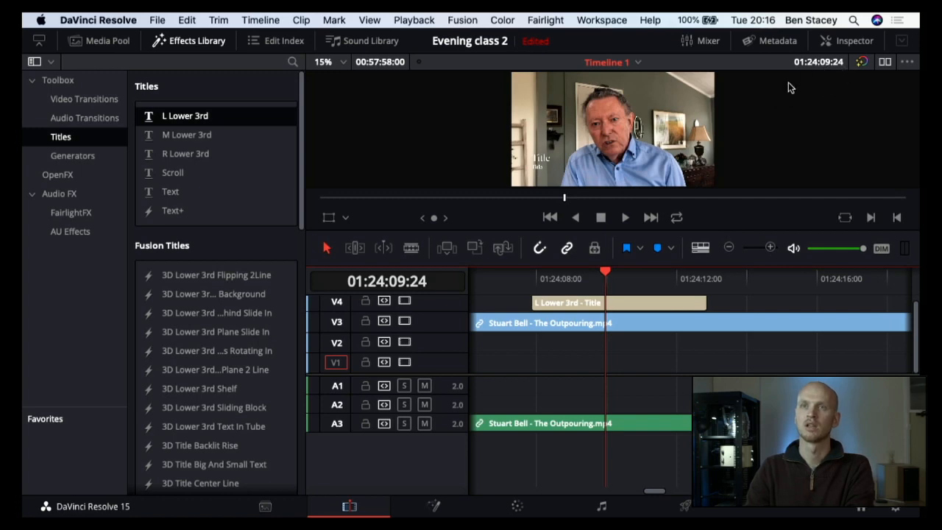
pyautogui.click(640, 302)
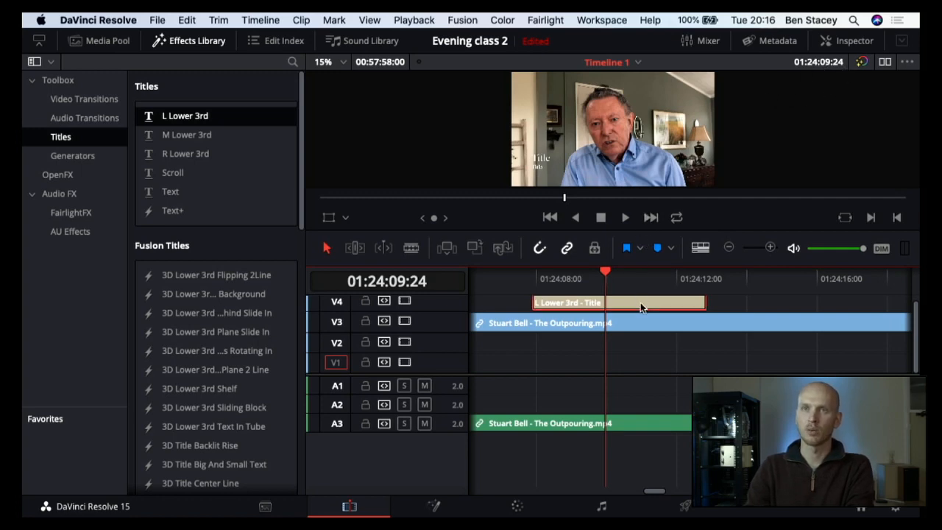
pyautogui.click(842, 42)
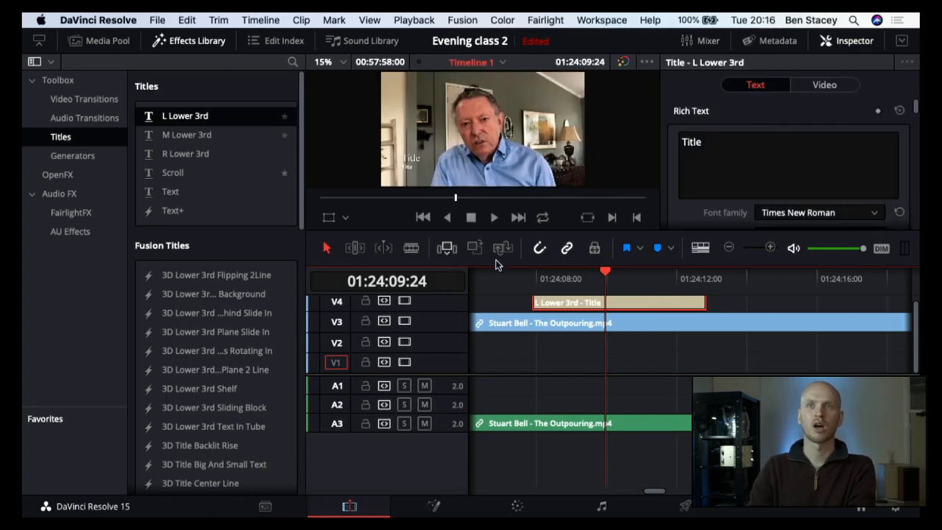
pyautogui.click(192, 43)
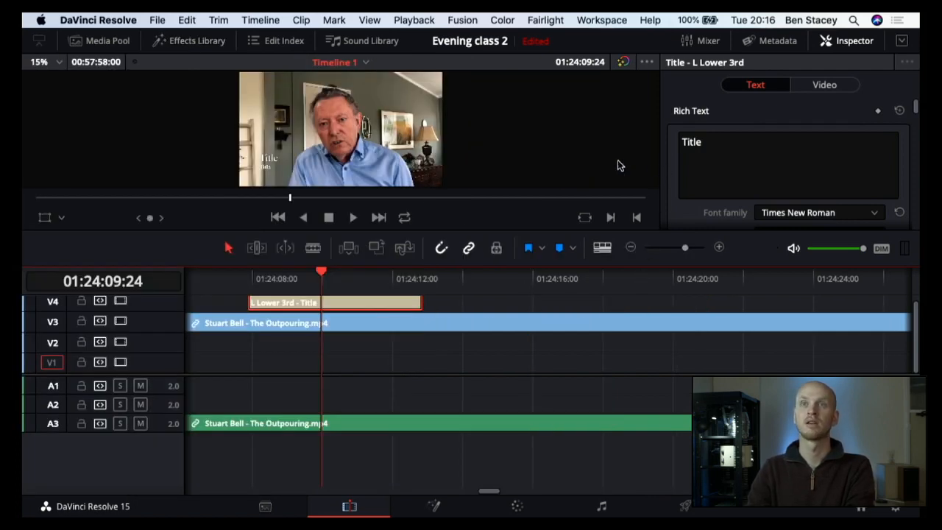
pyautogui.click(694, 145)
pyautogui.doubleClick(692, 143)
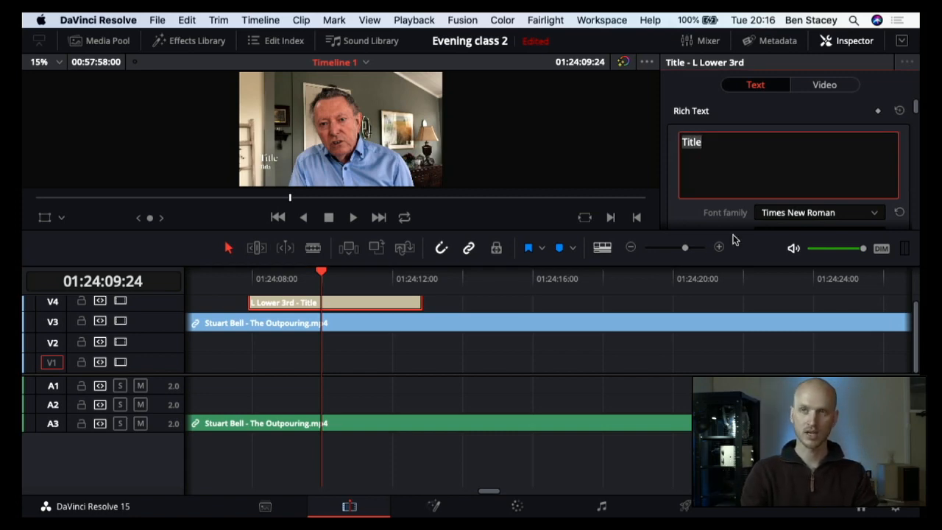
pyautogui.write('John 3:16')
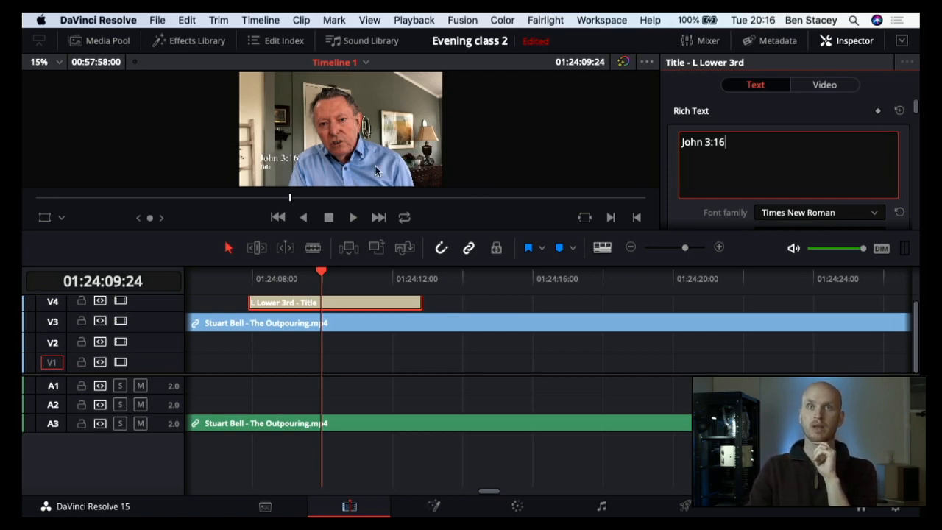
# Step: Change the second text line of the L Lower 3rd title to "Gods love"
pyautogui.scroll(-5, 847, 182)
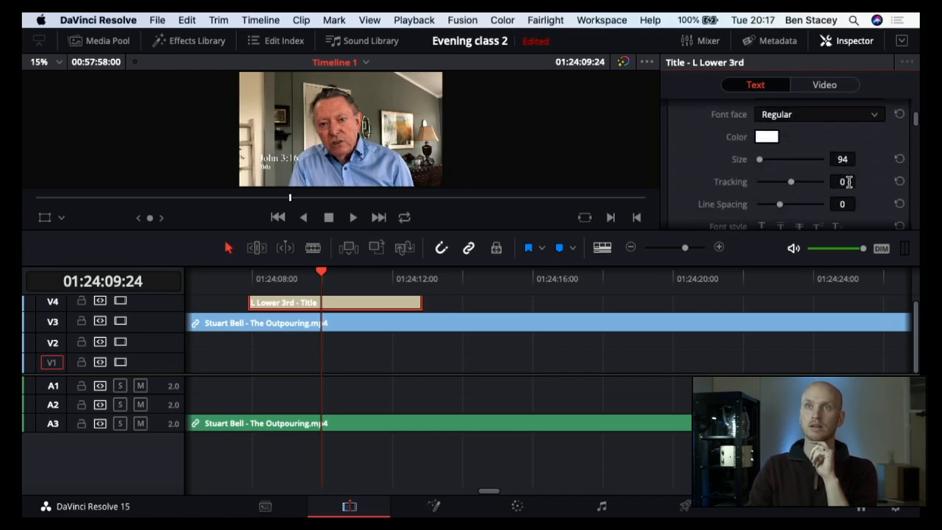
pyautogui.scroll(-6, 848, 182)
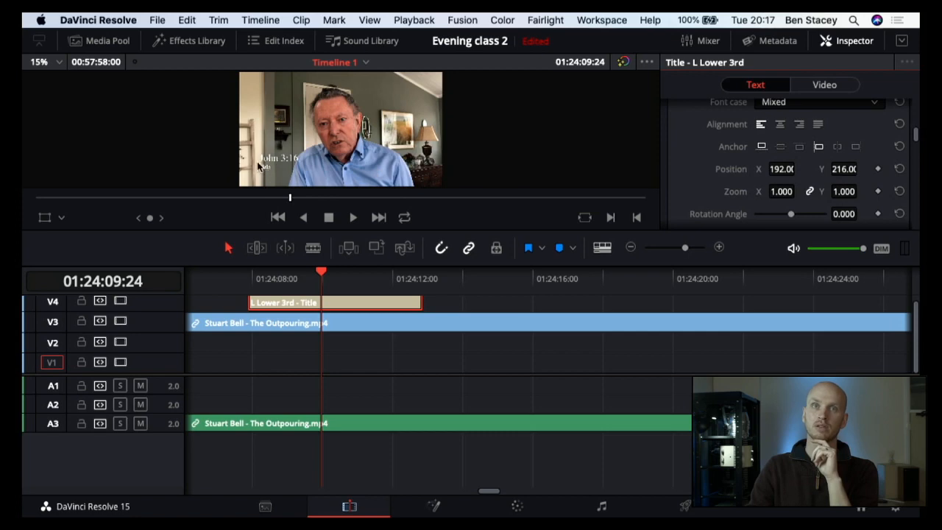
pyautogui.scroll(-1, 823, 185)
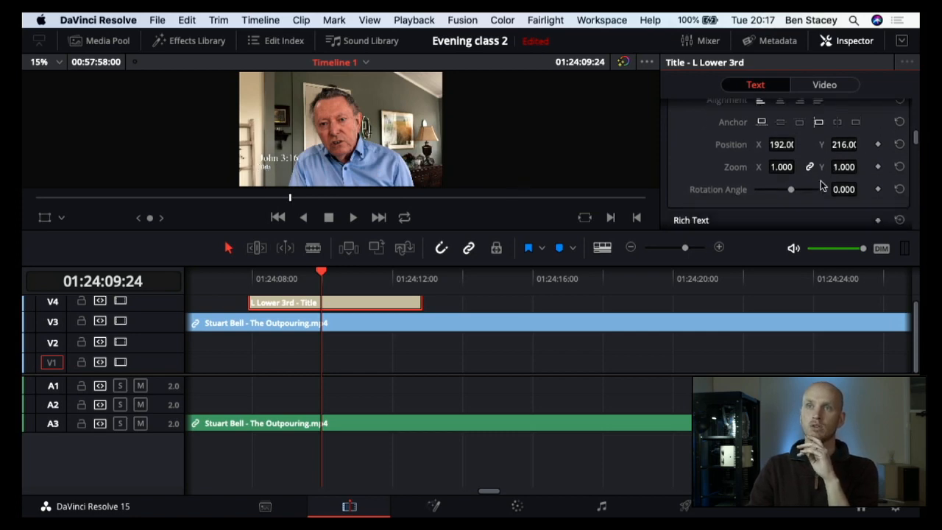
pyautogui.scroll(-4, 822, 185)
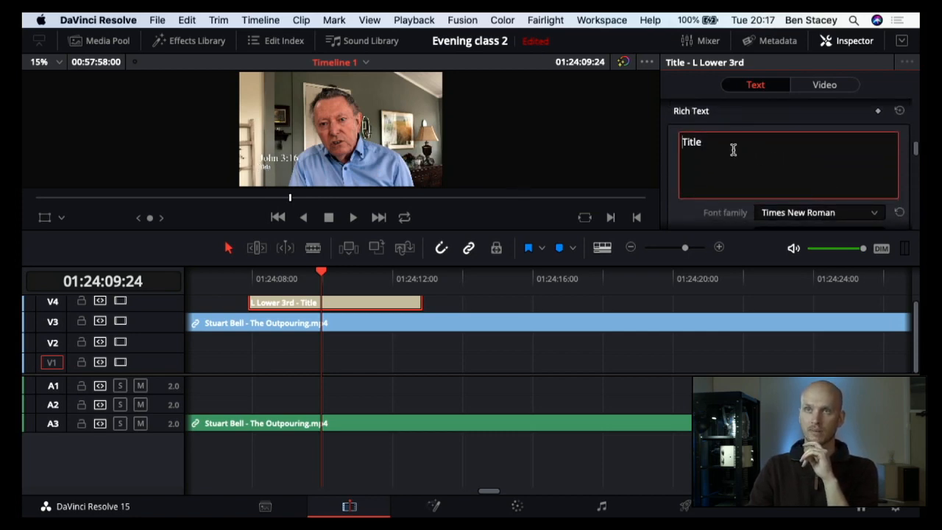
pyautogui.click(733, 150)
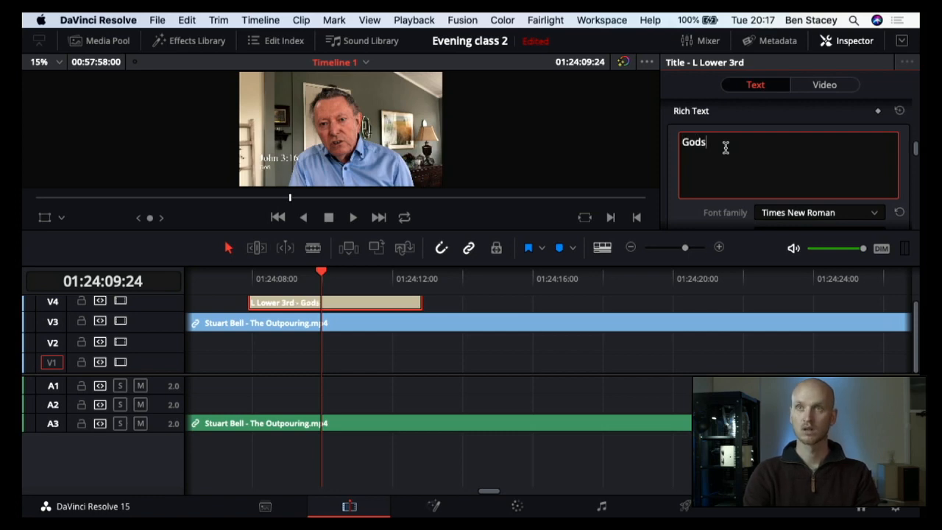
pyautogui.write('Gods lo')
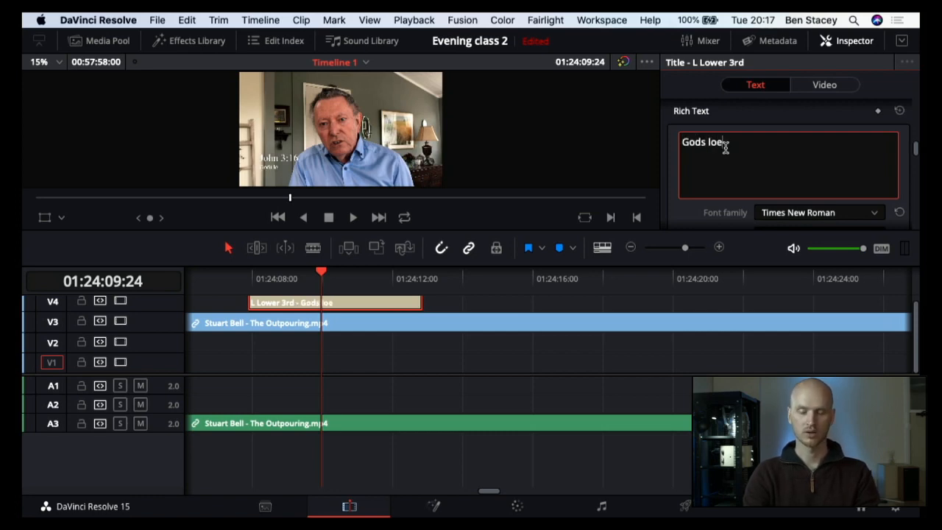
pyautogui.write('ve')
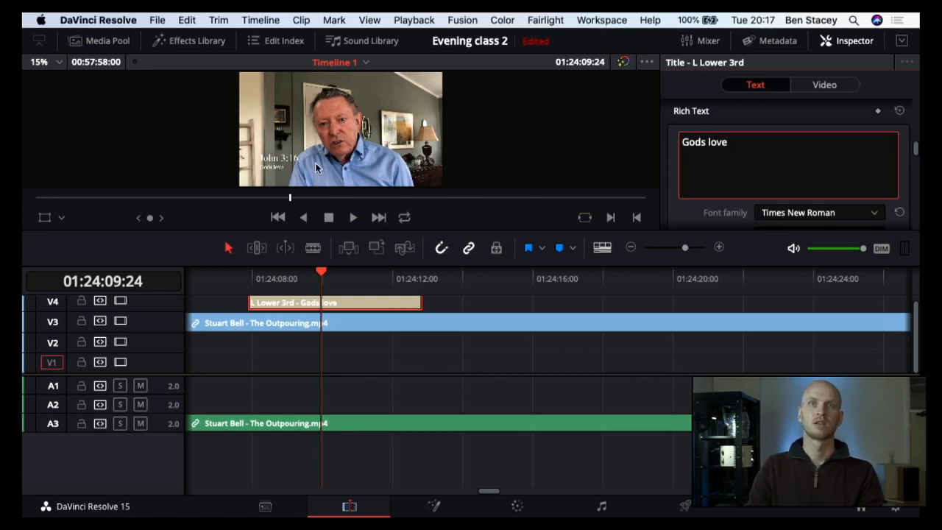
pyautogui.click(515, 178)
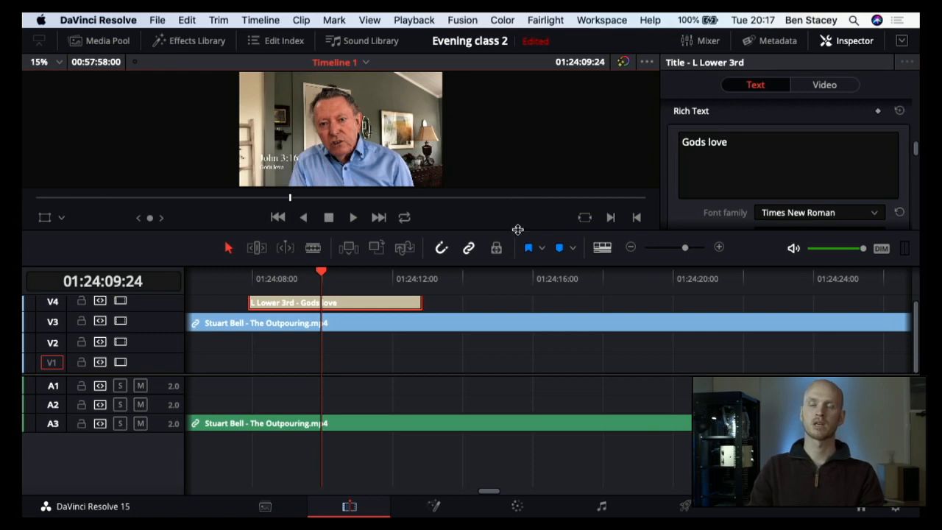
# Step: Enlarge the preview and extend the end of the lower-third title clip so it lasts about eight seconds
pyautogui.moveTo(518, 229); pyautogui.dragTo(522, 346)
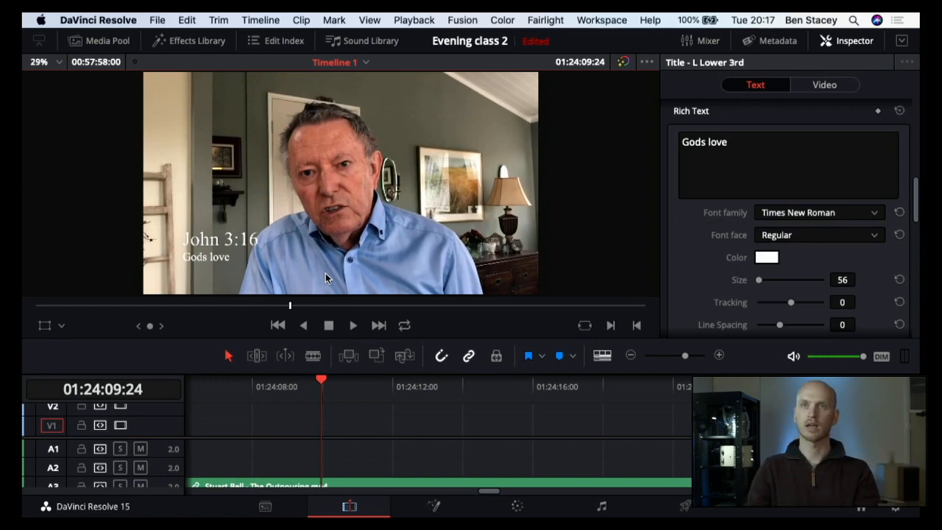
pyautogui.scroll(3, 455, 416)
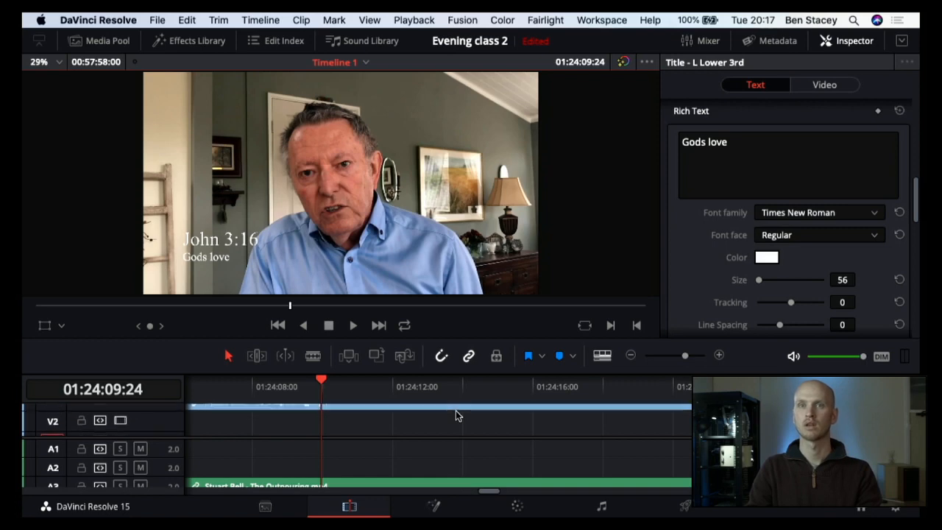
pyautogui.hscroll(-3, 456, 416)
pyautogui.hscroll(1, 456, 415)
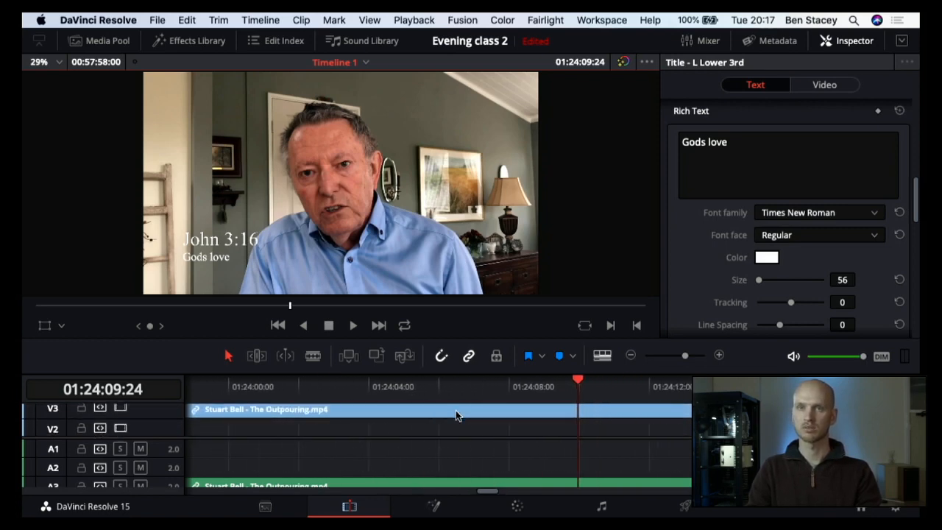
pyautogui.scroll(1, 483, 405)
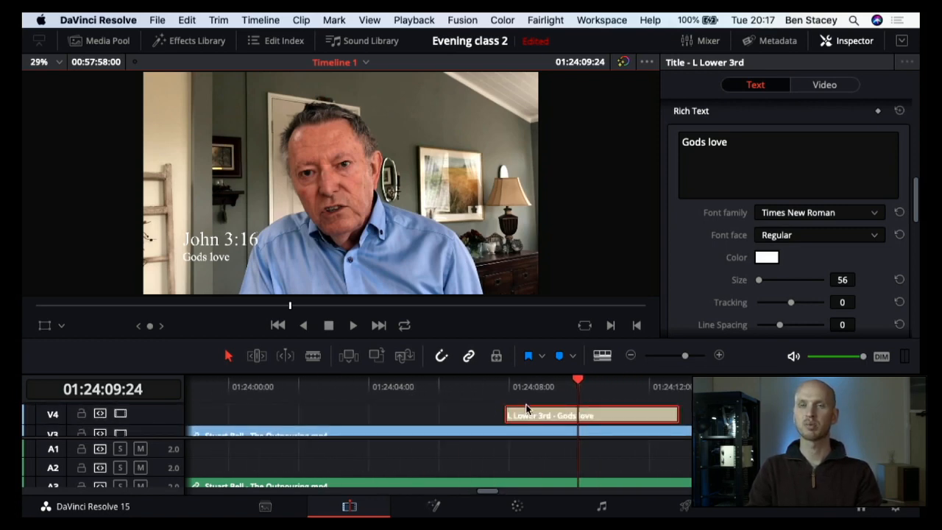
pyautogui.hscroll(5, 526, 404)
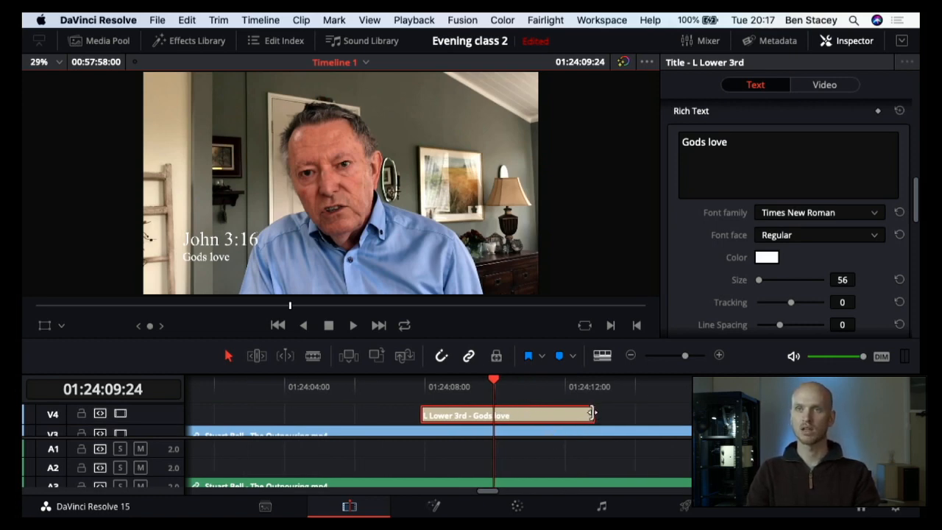
pyautogui.moveTo(591, 414); pyautogui.dragTo(656, 414)
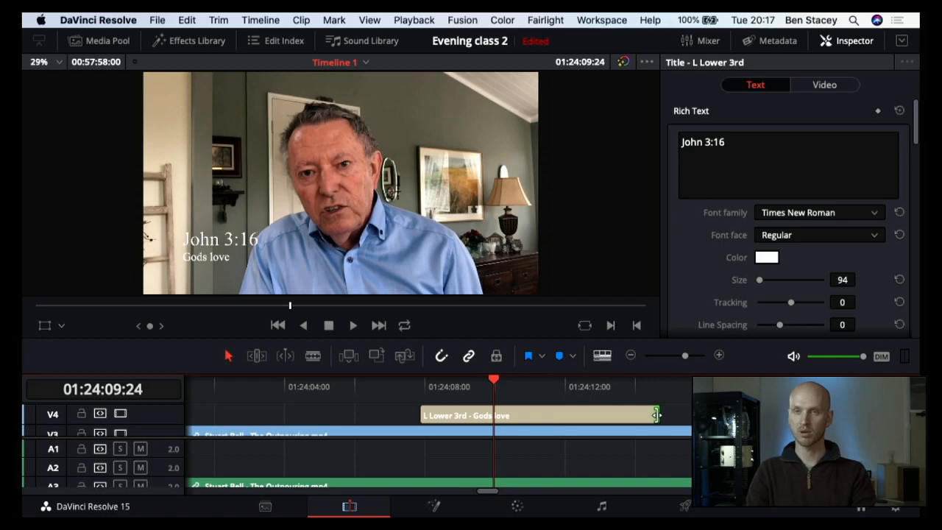
pyautogui.hscroll(2, 657, 414)
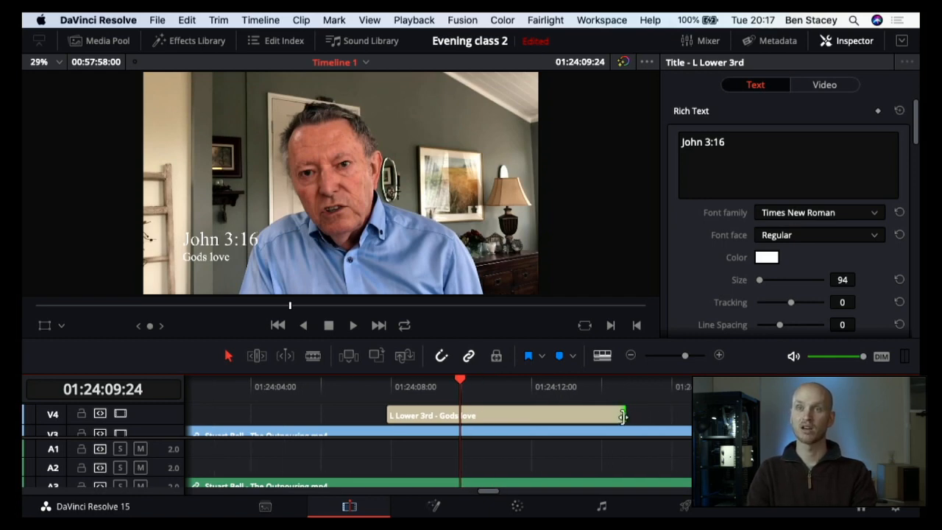
pyautogui.moveTo(622, 415); pyautogui.dragTo(676, 417)
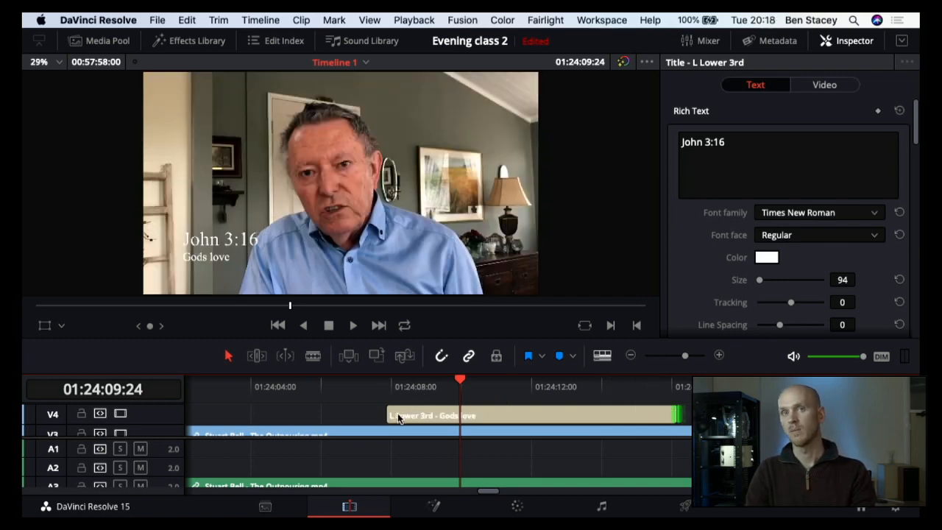
# Step: Extend the start of the lower-third title clip about half a second earlier, and shrink the preview to give the timeline more height
pyautogui.moveTo(387, 416)
pyautogui.mouseDown()
pyautogui.moveTo(303, 416)
pyautogui.moveTo(372, 413)
pyautogui.mouseUp()
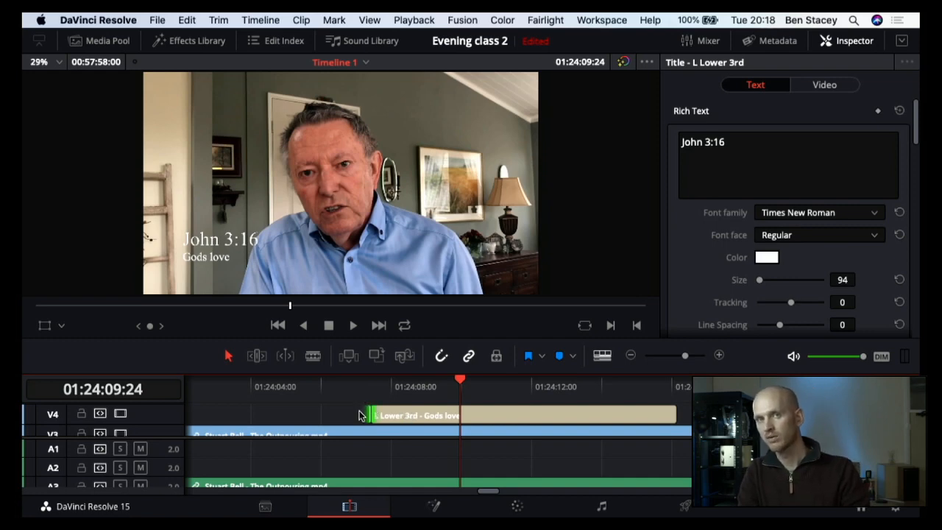
pyautogui.click(419, 380)
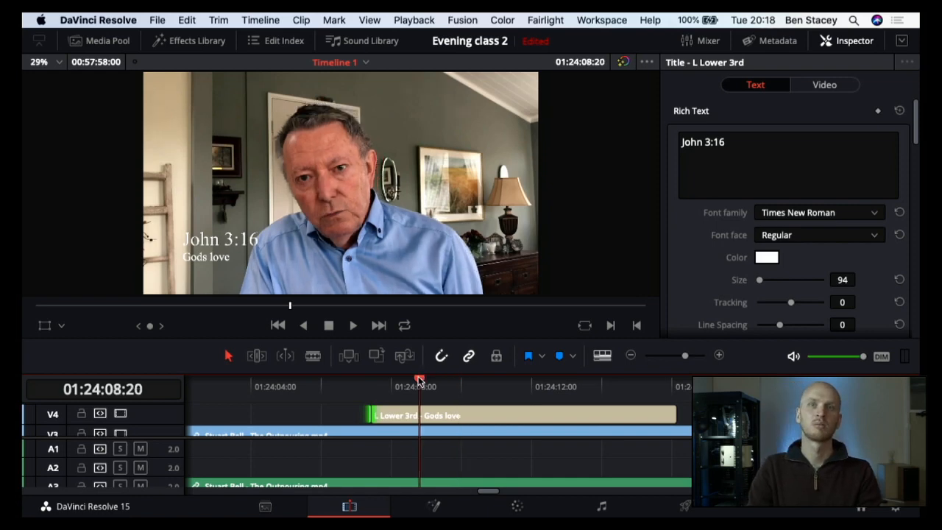
pyautogui.moveTo(419, 377); pyautogui.dragTo(432, 257)
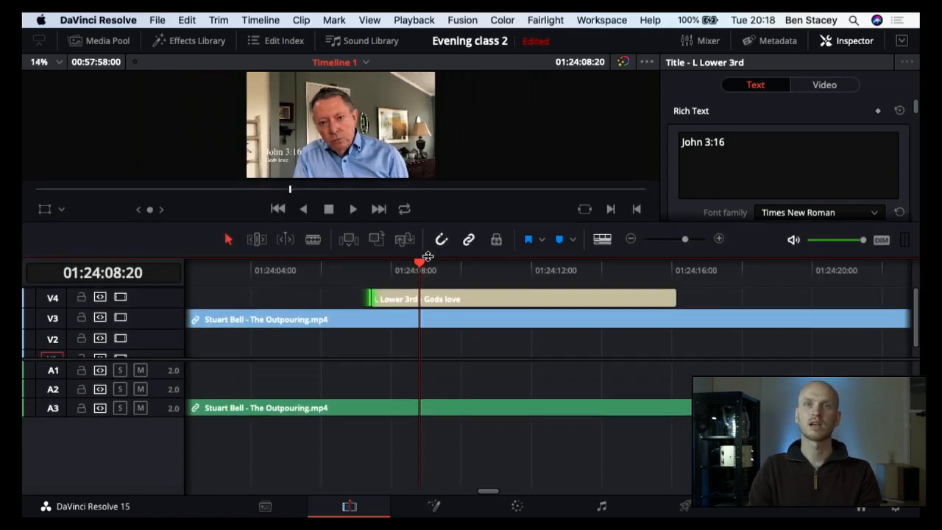
# Step: Switch the timeline clips to the medium clip view, with the timeline zoomed in on the start of the title clip
pyautogui.click(718, 243)
pyautogui.click(717, 243)
pyautogui.hscroll(-10, 316, 297)
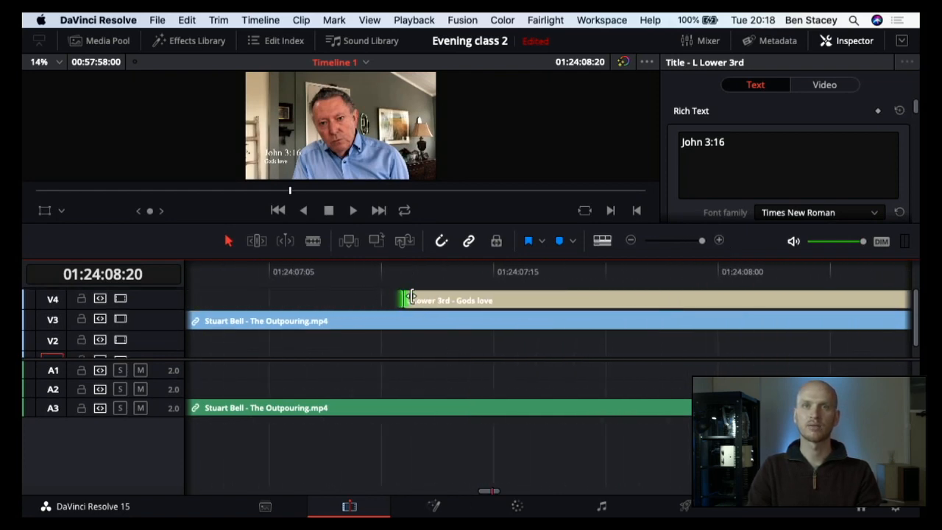
pyautogui.click(604, 241)
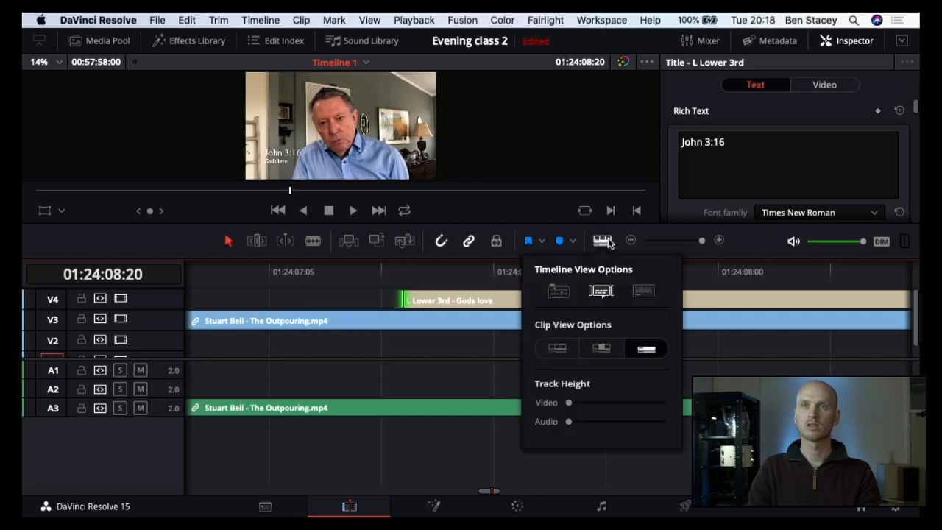
pyautogui.click(602, 350)
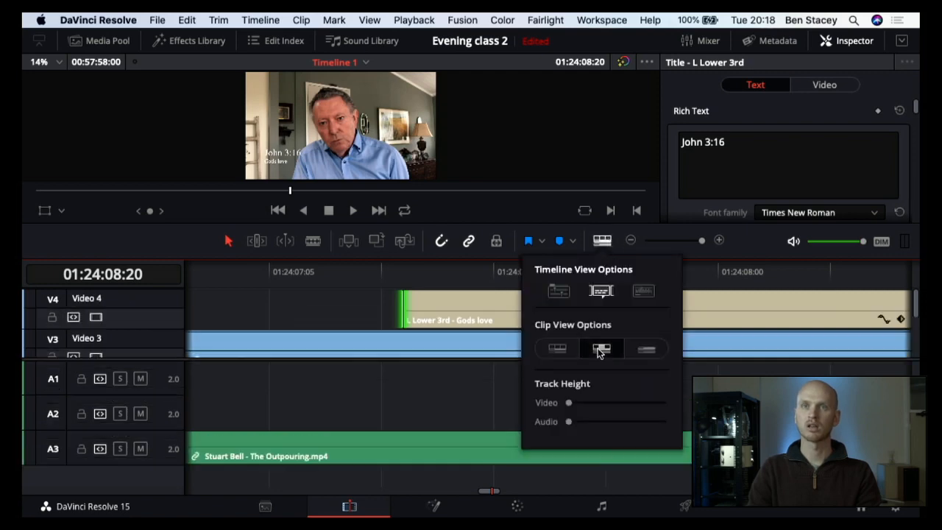
pyautogui.click(600, 241)
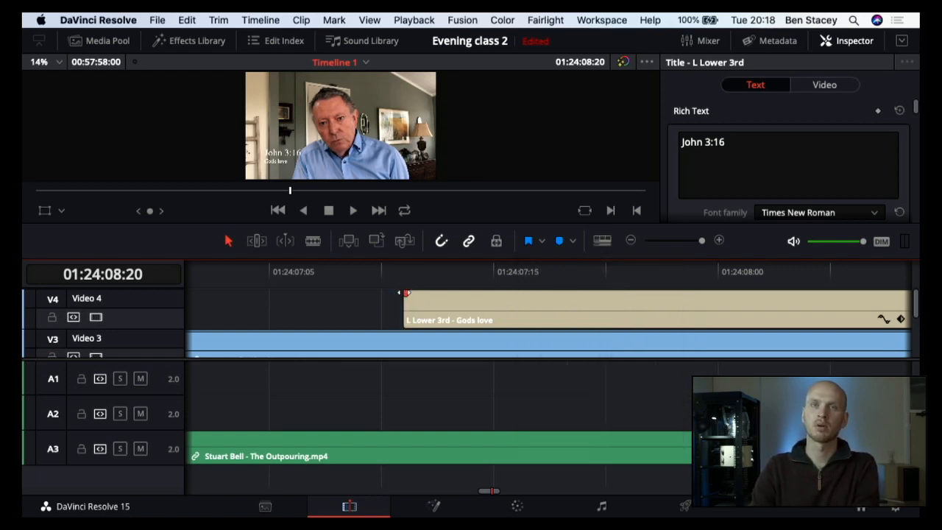
# Step: Add a fade-in of about 11 frames to the lower-third title clip and play the timeline through its start
pyautogui.moveTo(404, 293); pyautogui.dragTo(440, 293)
pyautogui.moveTo(508, 298); pyautogui.dragTo(651, 294)
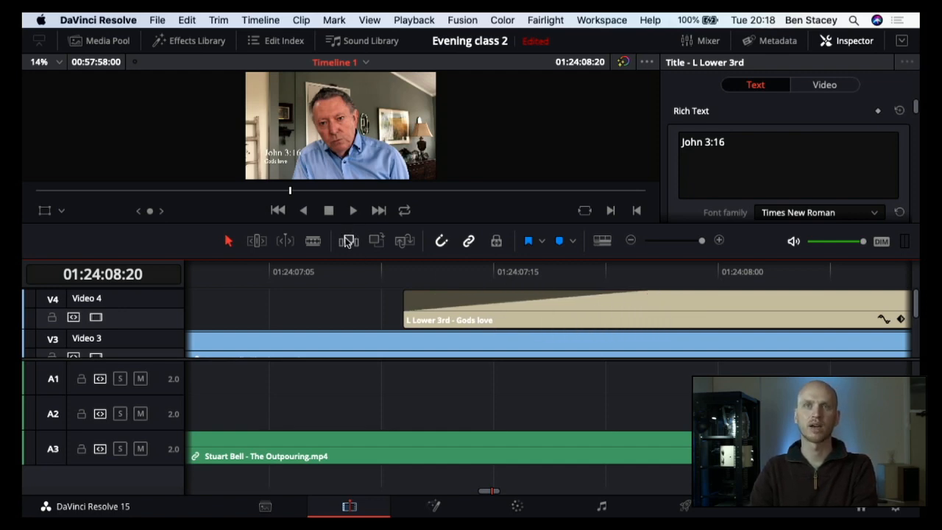
pyautogui.click(631, 242)
pyautogui.click(631, 242)
pyautogui.click(631, 242)
pyautogui.click(631, 242)
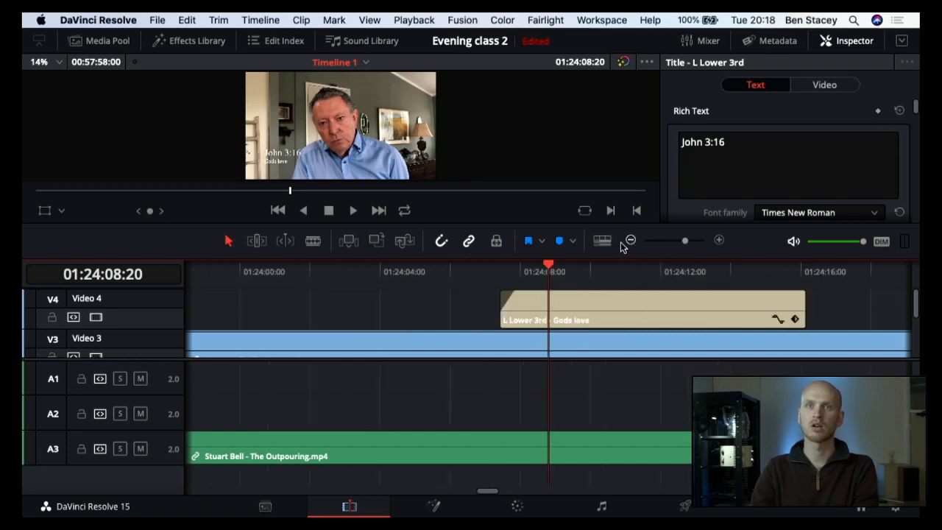
pyautogui.click(343, 279)
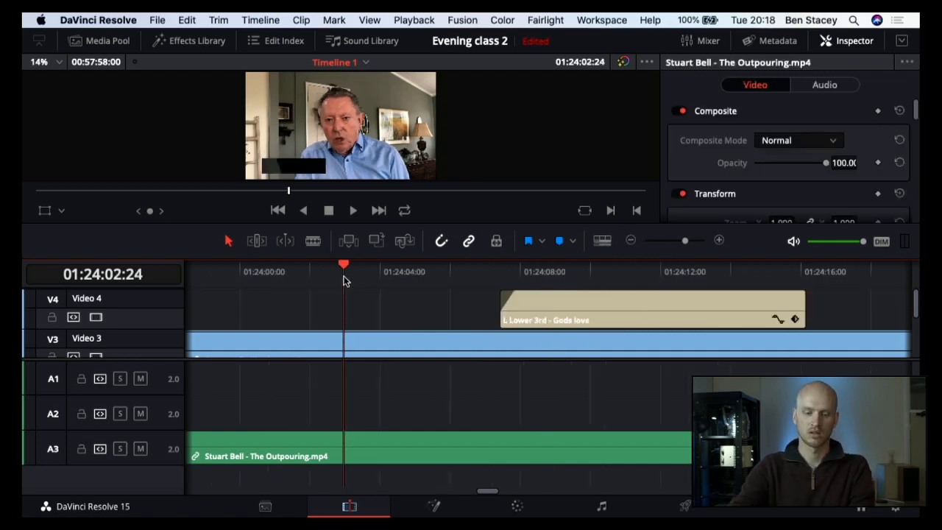
pyautogui.press('space')
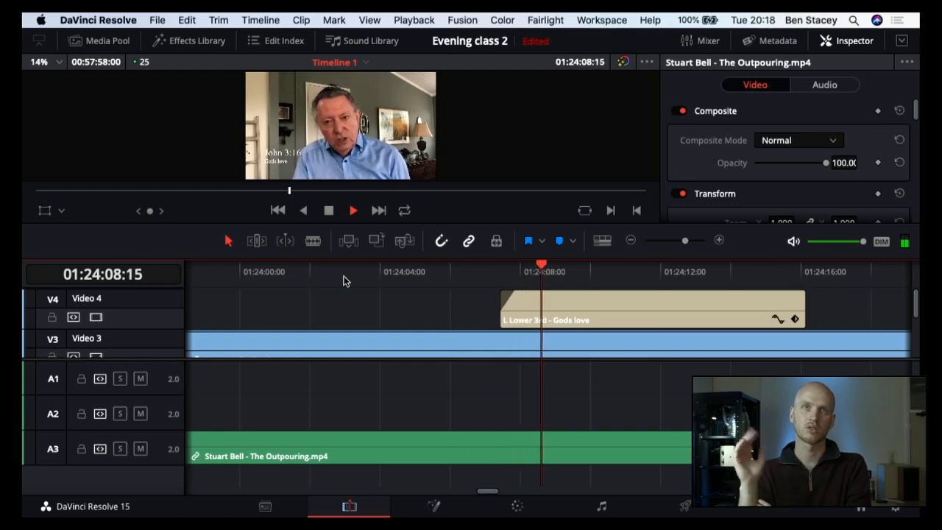
pyautogui.press('space')
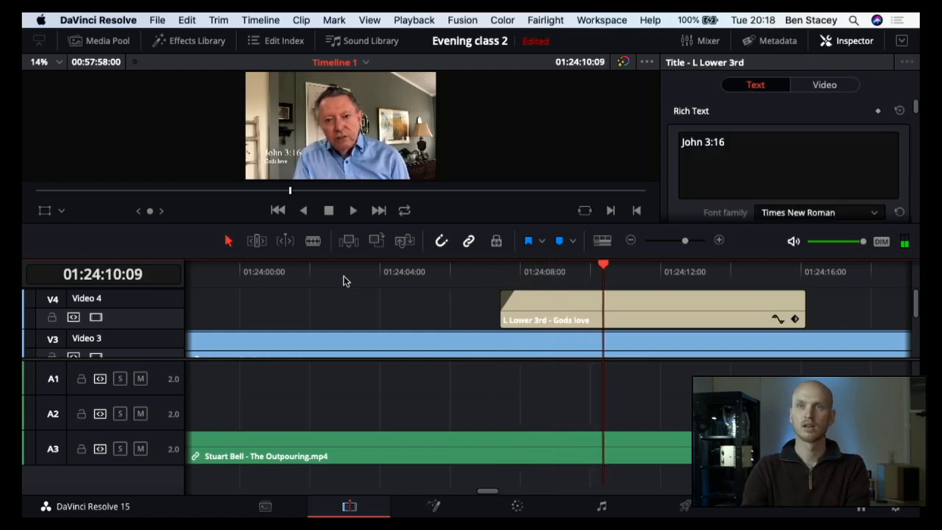
# Step: Add a fade-out of about half a second to the lower-third title clip and play the timeline past its end
pyautogui.moveTo(762, 298)
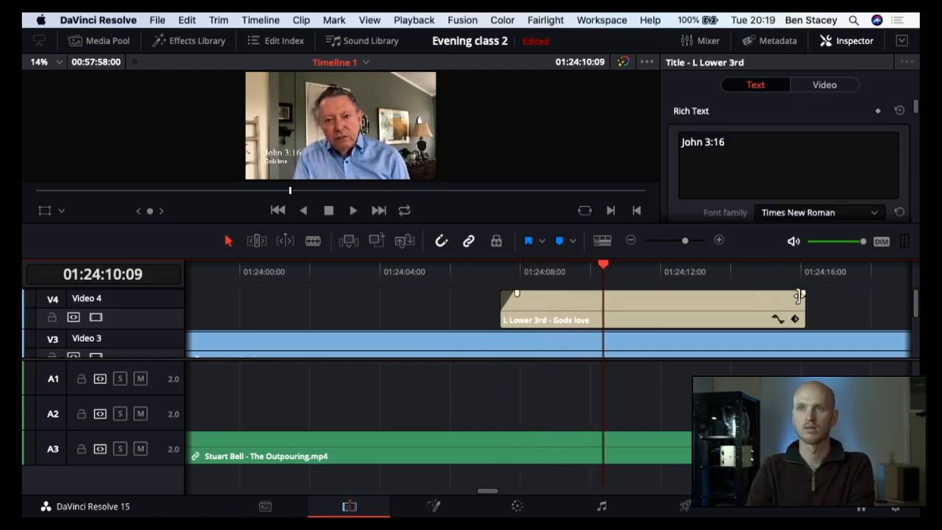
pyautogui.moveTo(803, 294); pyautogui.dragTo(788, 294)
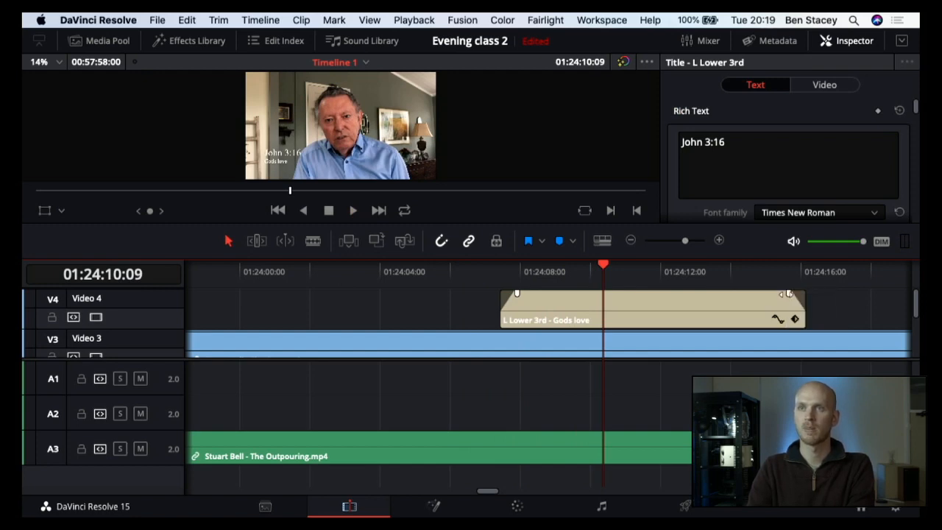
pyautogui.click(776, 286)
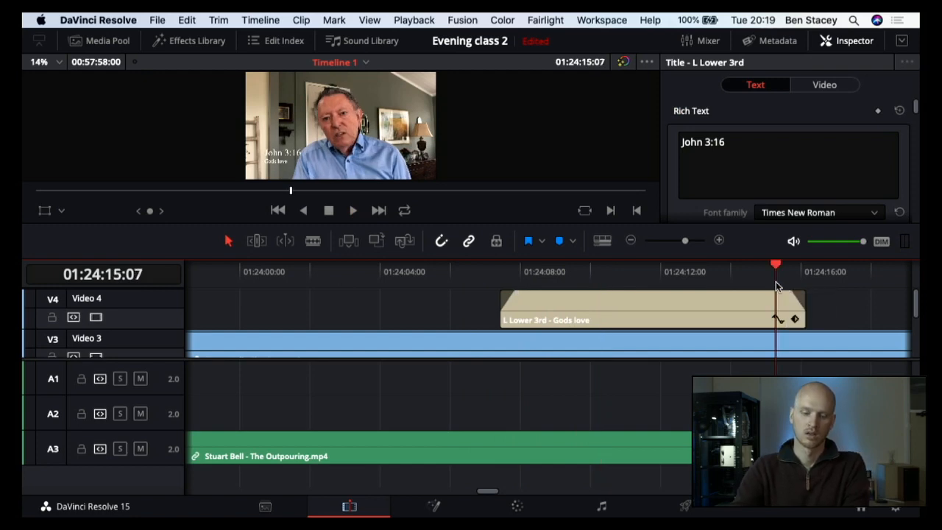
pyautogui.press('space')
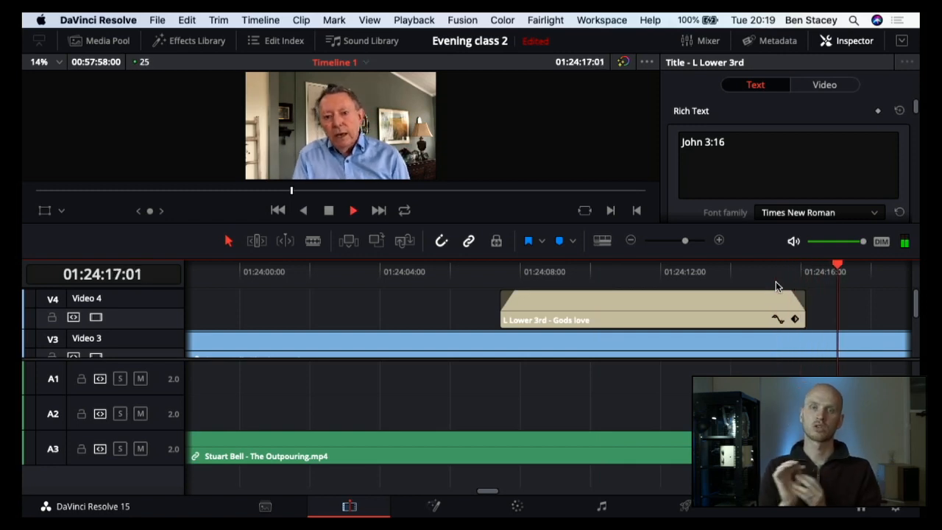
pyautogui.press('space')
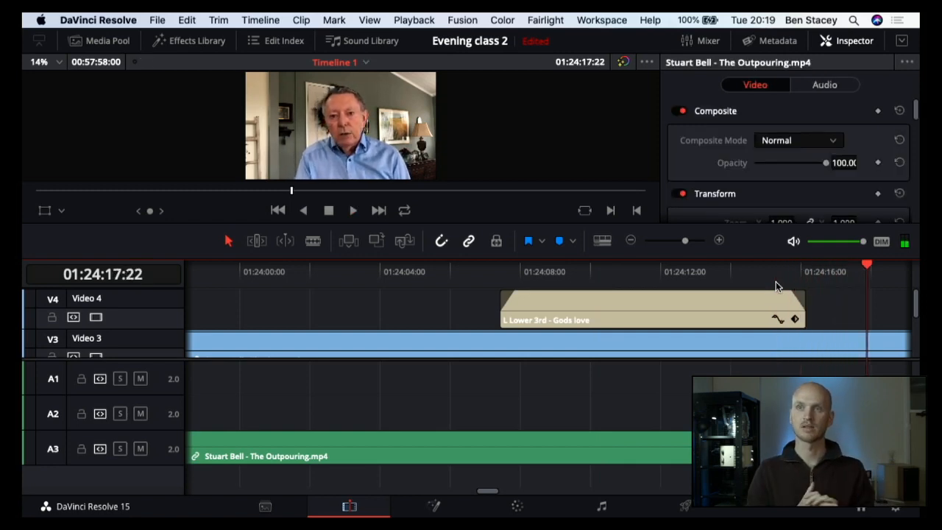
# Step: Change the font family of the title's "John 3:16" line to Shree Devanagari 714
pyautogui.click(710, 272)
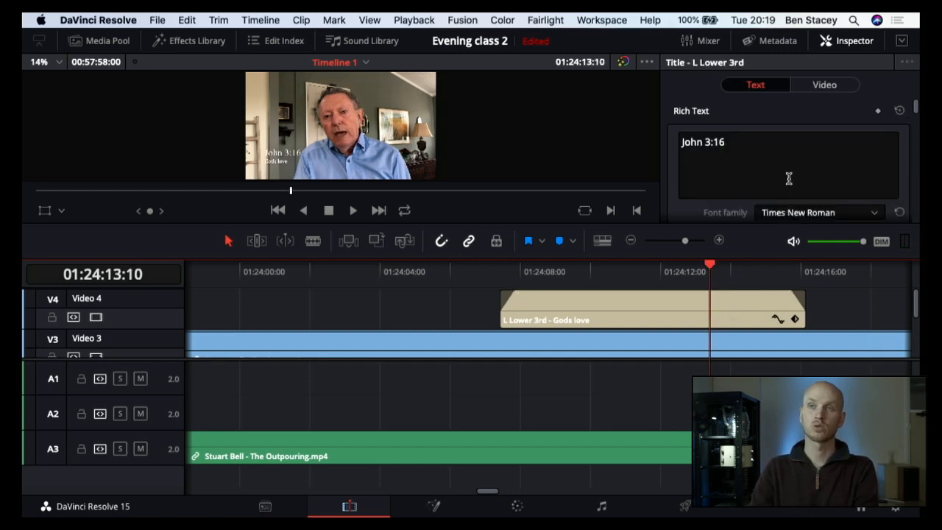
pyautogui.scroll(-5, 787, 161)
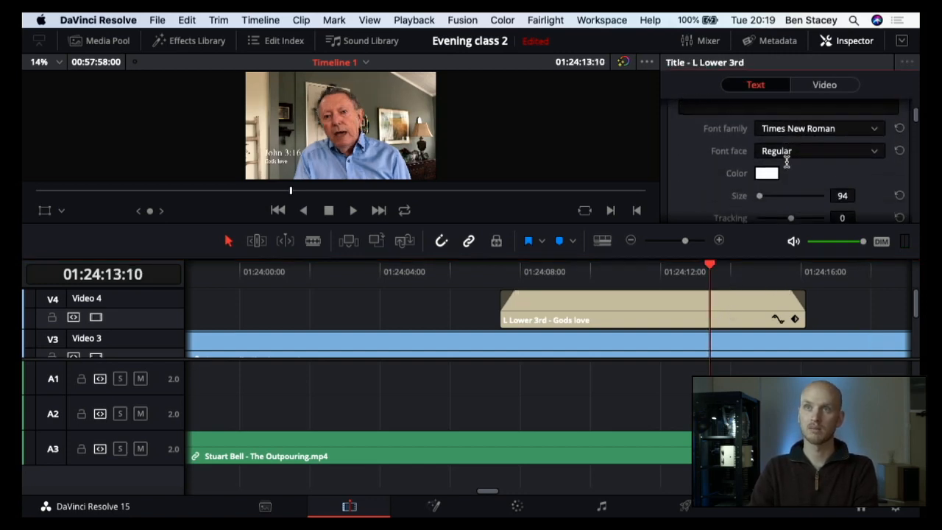
pyautogui.scroll(2, 787, 161)
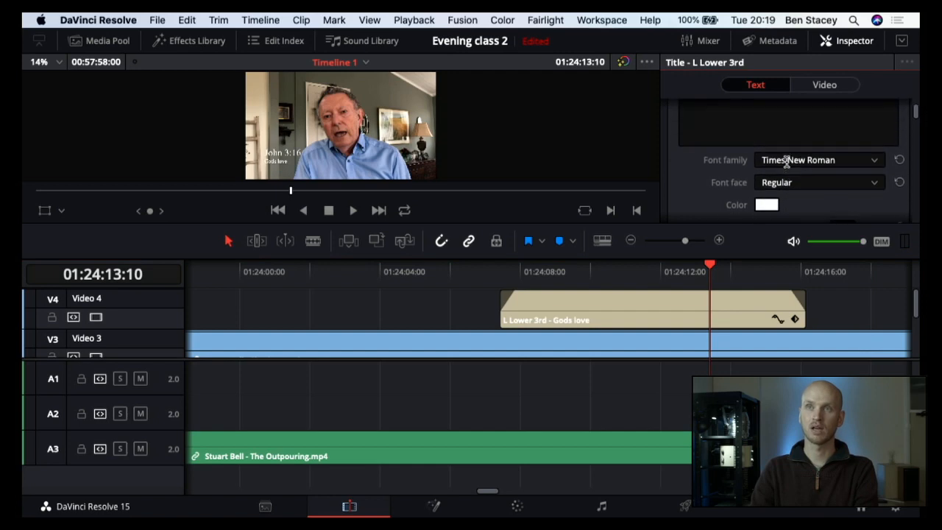
pyautogui.click(787, 161)
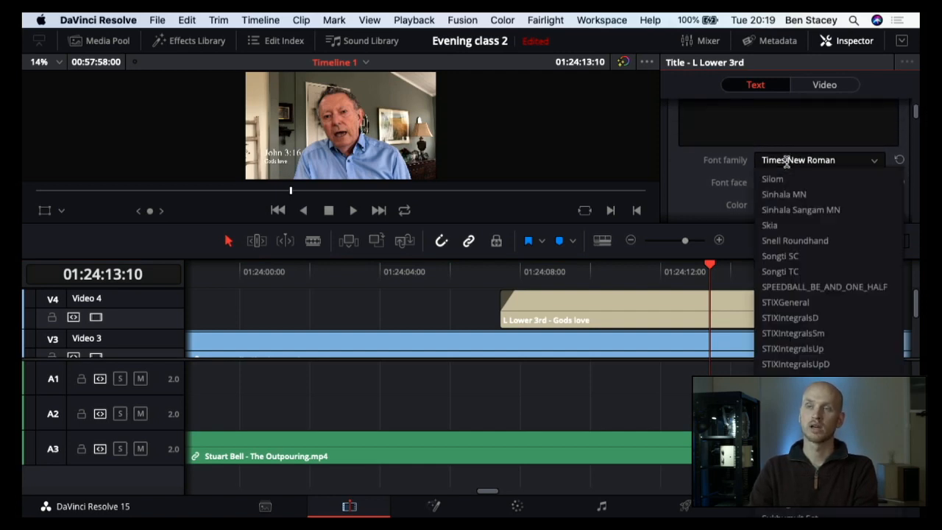
pyautogui.scroll(4, 801, 220)
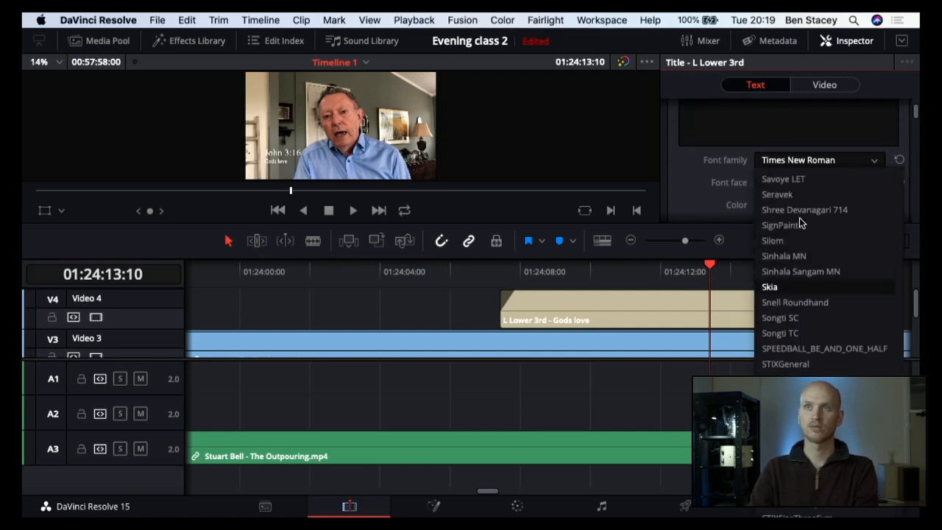
pyautogui.click(803, 212)
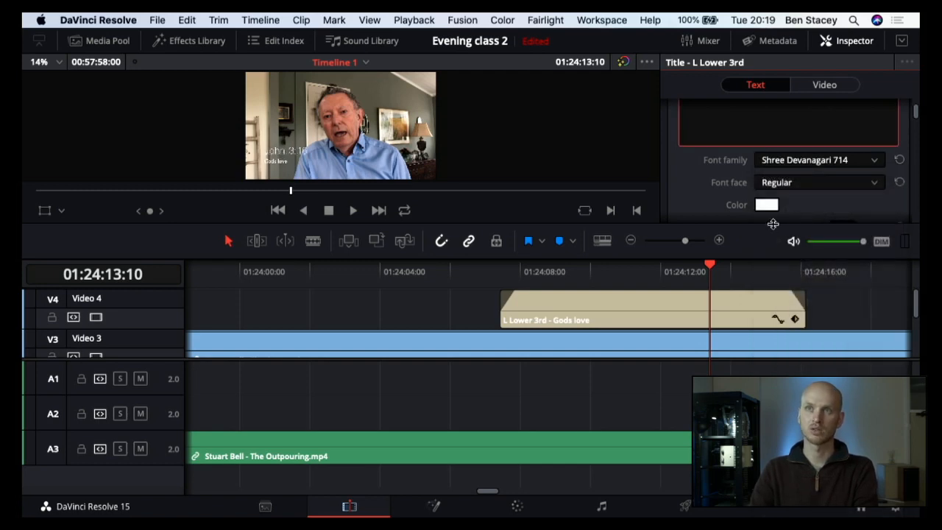
# Step: Look through the lower-third title's text settings, and turn its Background off and back on
pyautogui.scroll(-1, 778, 206)
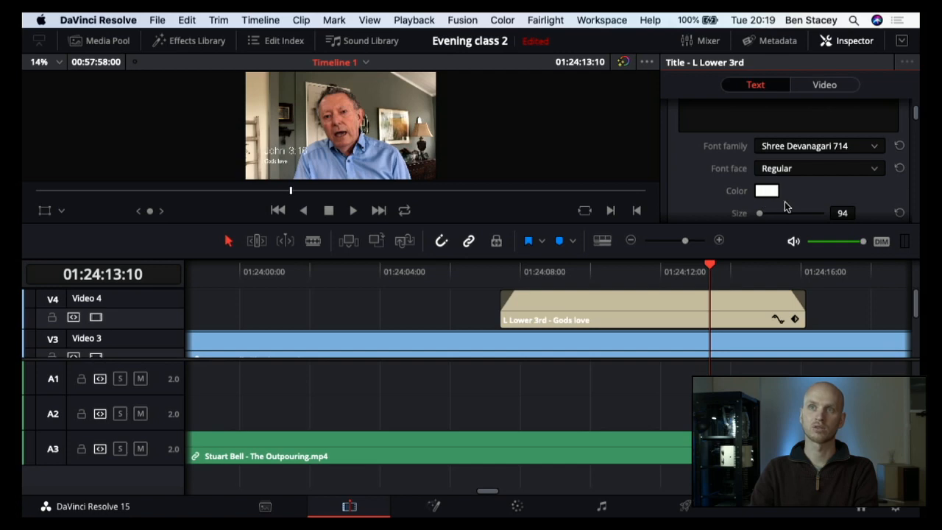
pyautogui.scroll(-10, 834, 206)
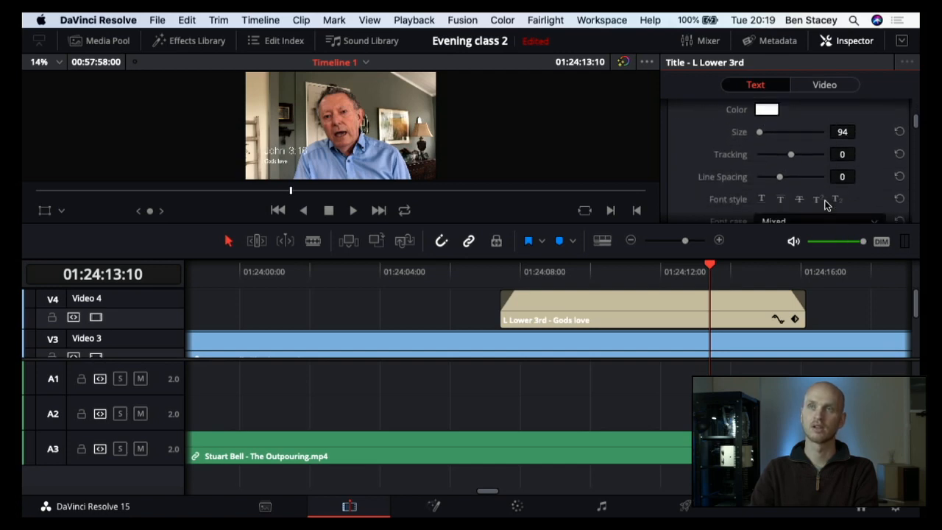
pyautogui.scroll(-15, 828, 201)
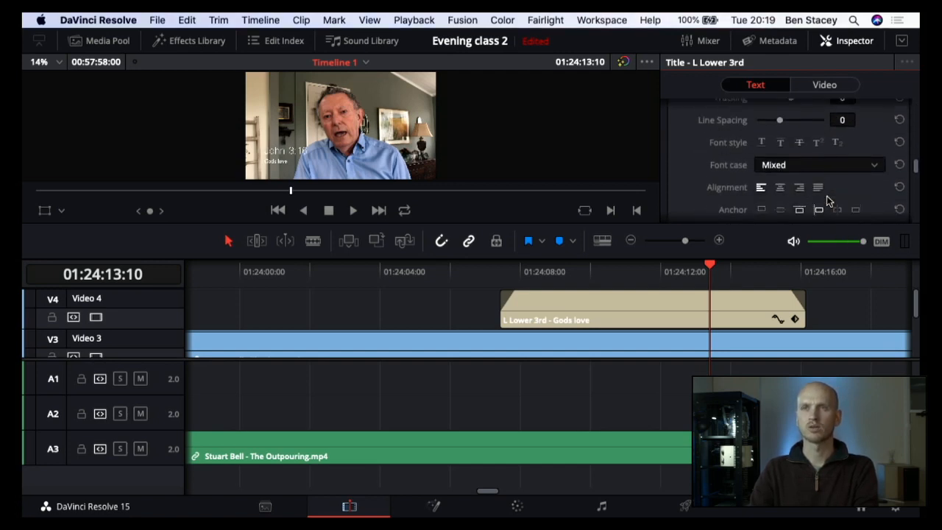
pyautogui.scroll(-5, 828, 201)
pyautogui.scroll(6, 828, 201)
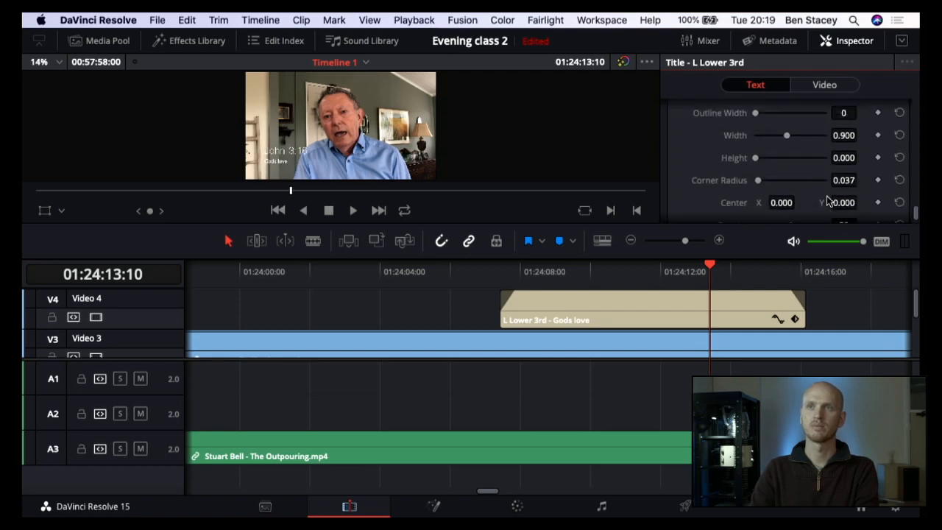
pyautogui.scroll(-3, 828, 201)
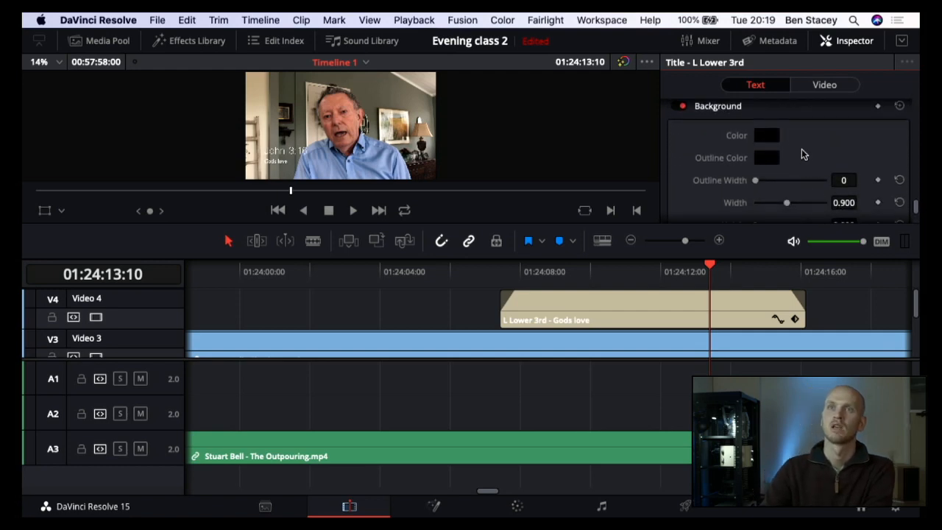
pyautogui.scroll(1, 767, 114)
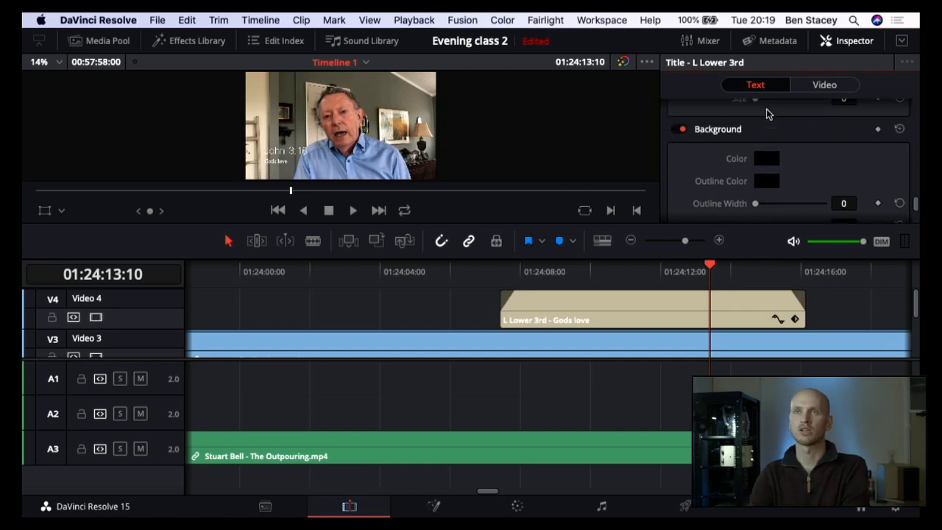
pyautogui.click(680, 132)
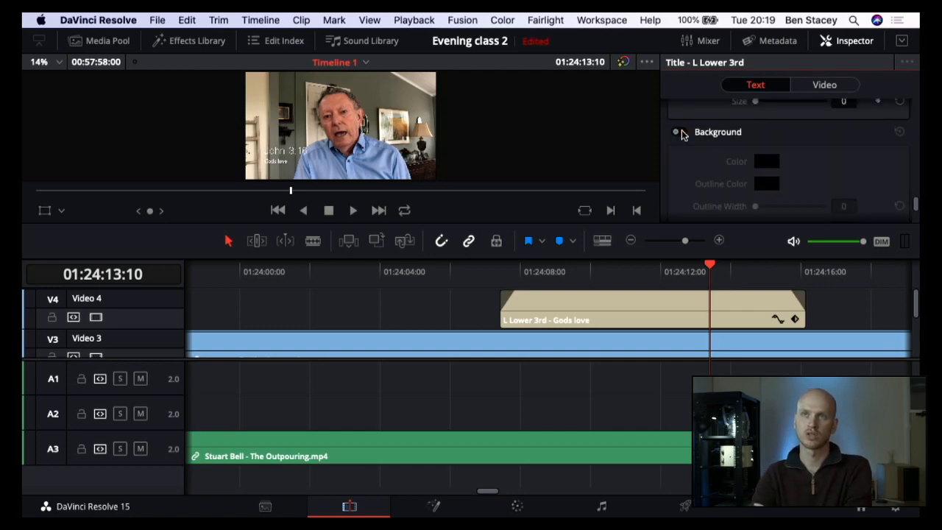
pyautogui.click(677, 133)
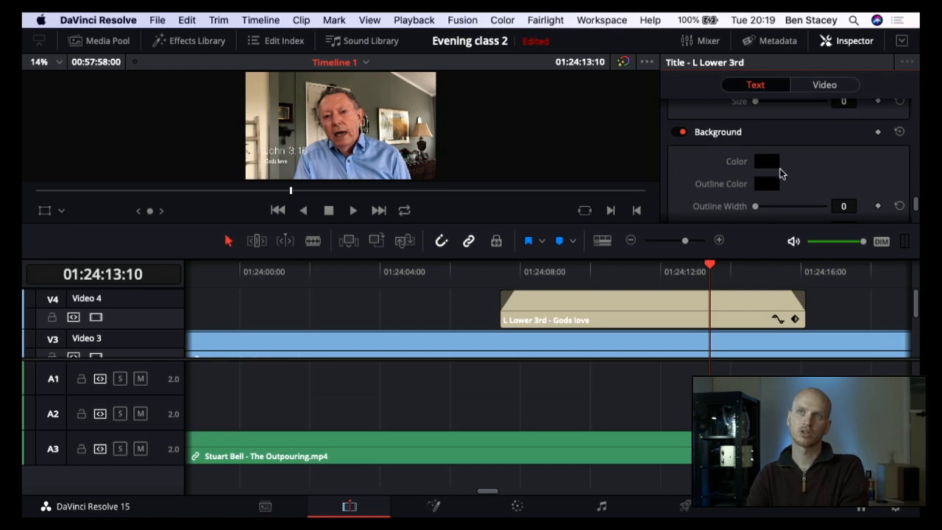
# Step: Raise the title Background's height to about 0.29 so that the dark box sits behind both text lines
pyautogui.scroll(-3, 812, 185)
pyautogui.scroll(-2, 813, 187)
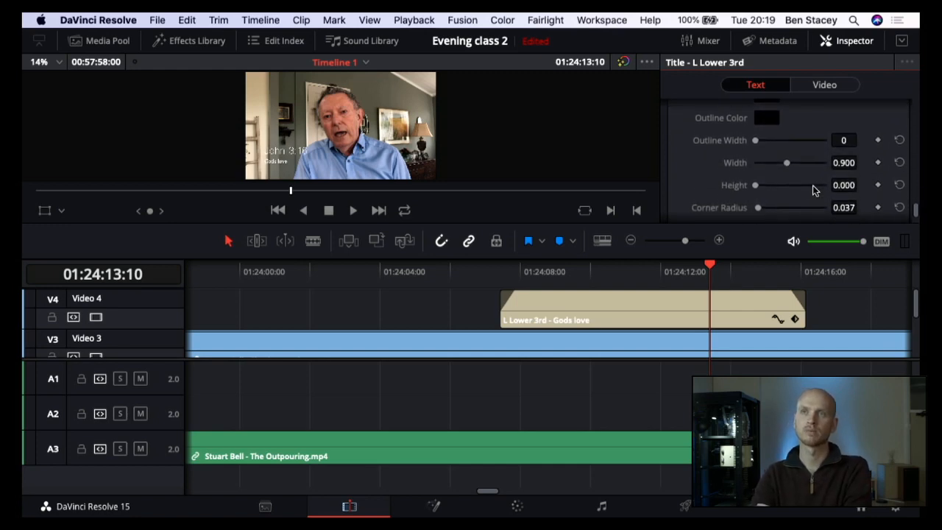
pyautogui.moveTo(836, 166); pyautogui.dragTo(845, 167)
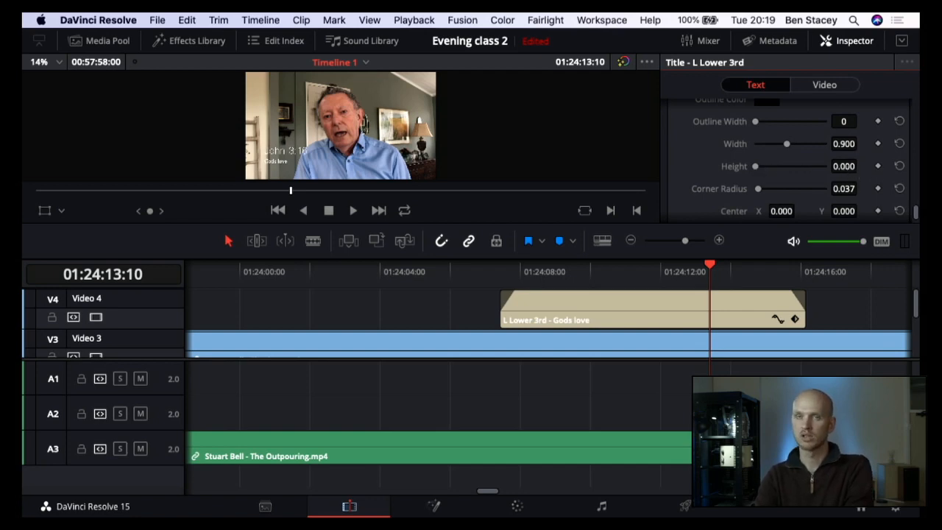
pyautogui.moveTo(844, 167); pyautogui.dragTo(861, 166)
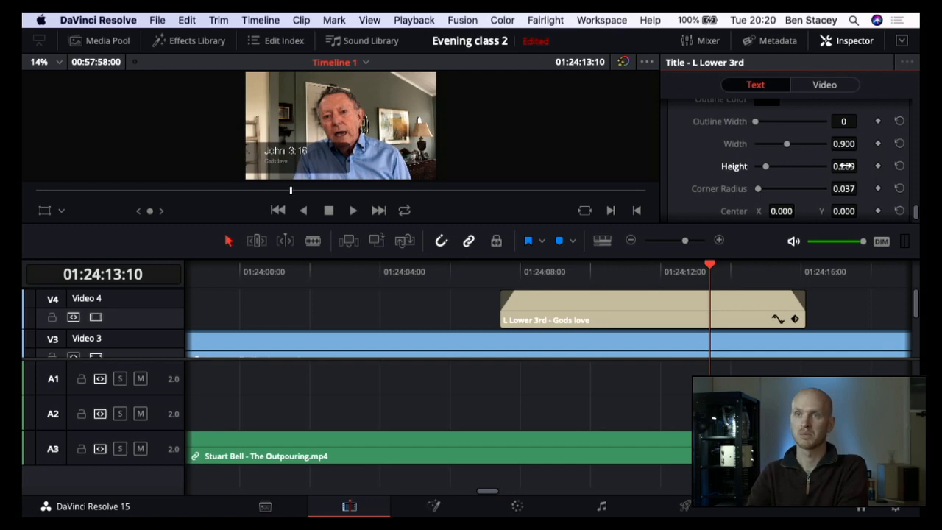
pyautogui.scroll(3, 760, 144)
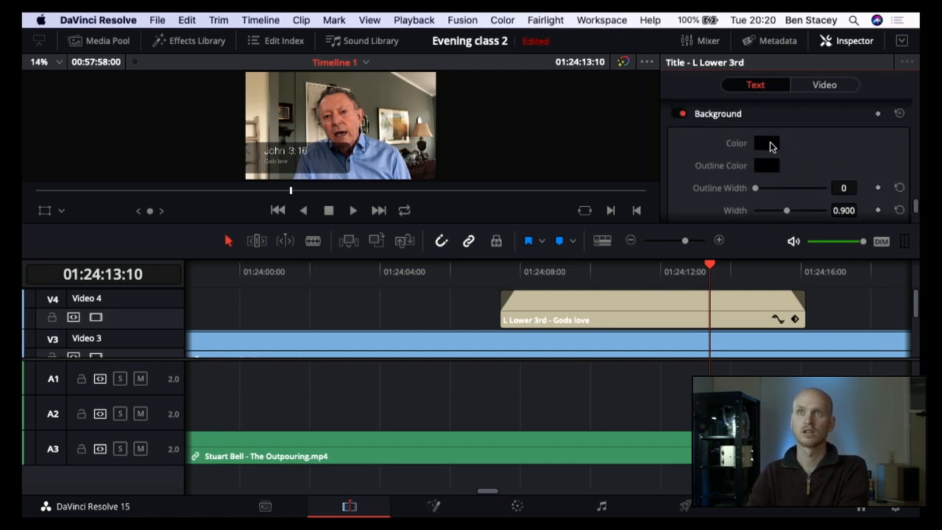
# Step: Set the lower-third title's Background color to the dark teal saved swatch
pyautogui.click(767, 144)
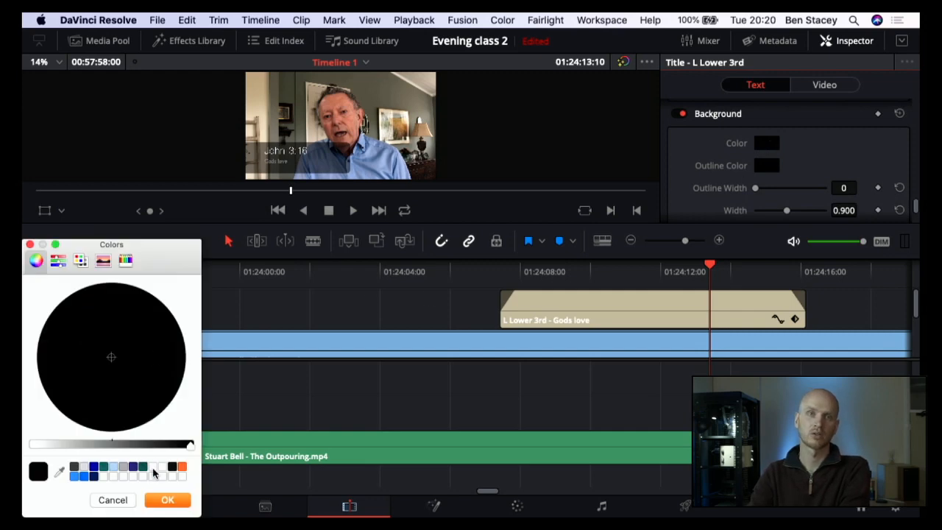
pyautogui.click(143, 466)
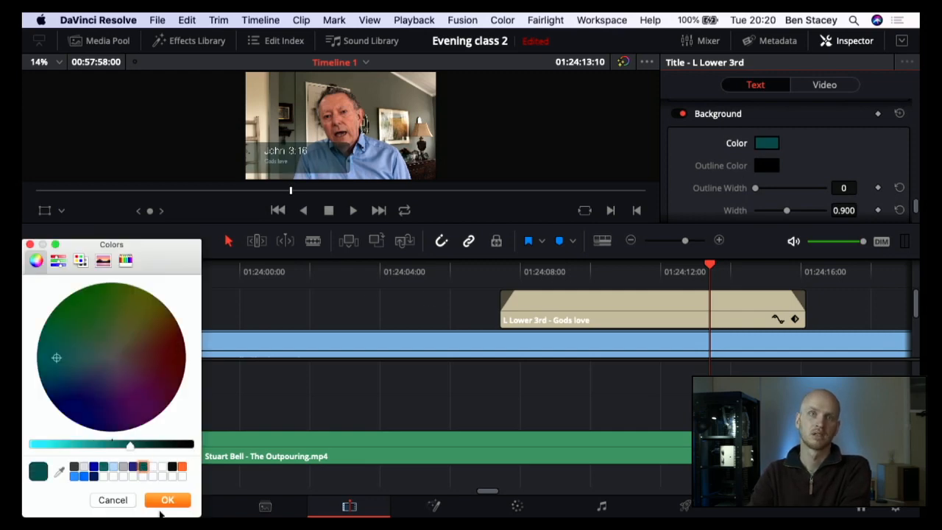
pyautogui.click(159, 502)
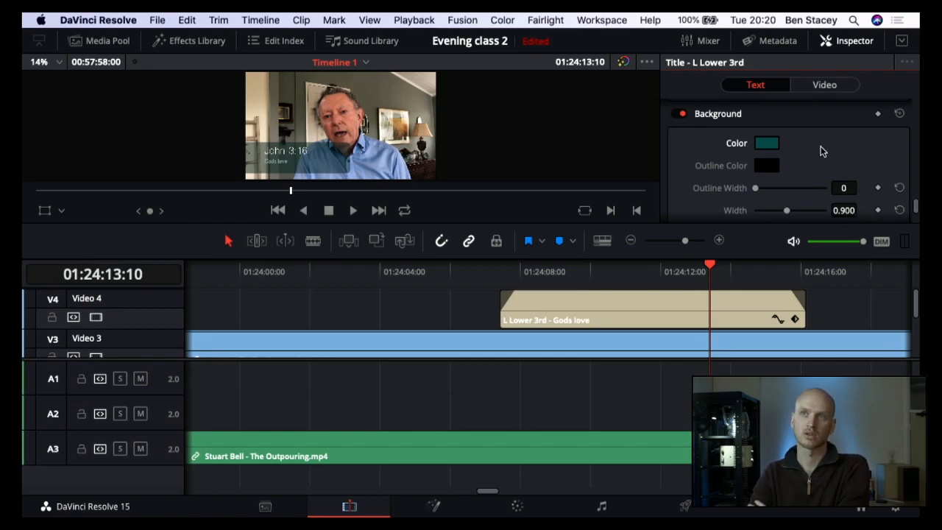
# Step: Raise the title Background's opacity to 70 and return to the "John 3:16" text entry
pyautogui.scroll(-3, 820, 149)
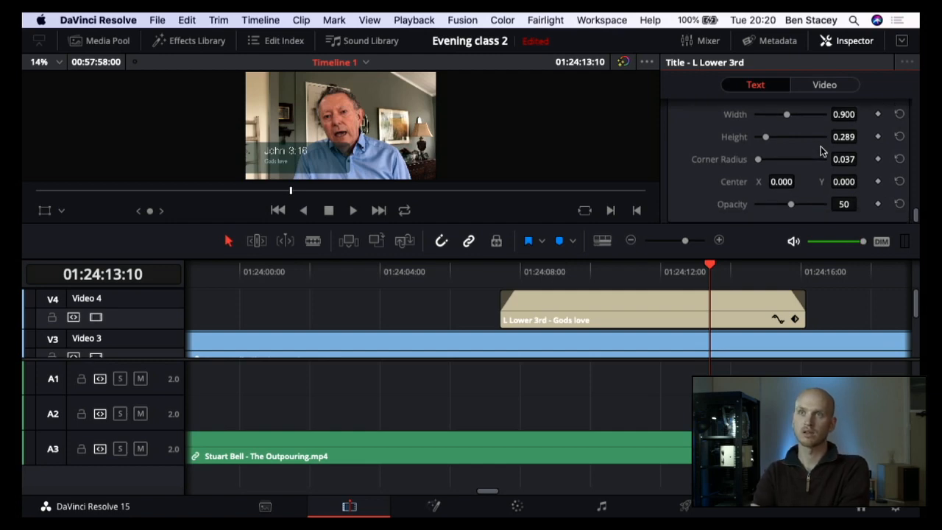
pyautogui.scroll(1, 821, 147)
pyautogui.moveTo(791, 210)
pyautogui.mouseDown()
pyautogui.moveTo(835, 210)
pyautogui.moveTo(806, 219)
pyautogui.mouseUp()
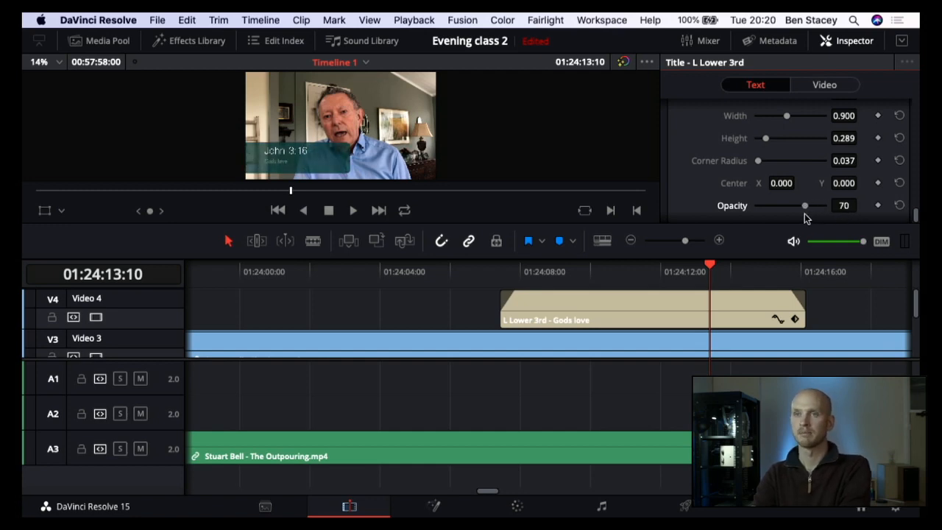
pyautogui.scroll(6, 806, 213)
pyautogui.click(787, 143)
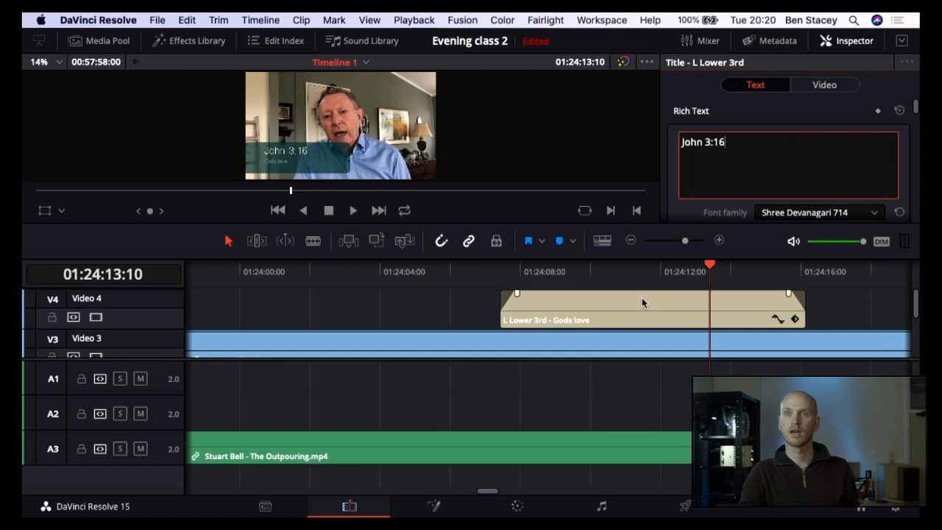
# Step: Show the Media Pool alongside the timeline
pyautogui.hscroll(5, 641, 299)
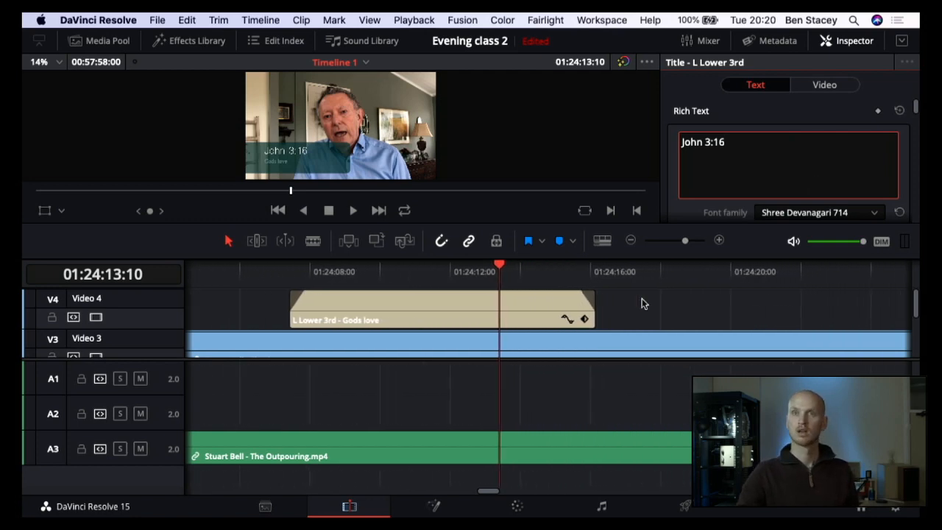
pyautogui.hscroll(3, 642, 303)
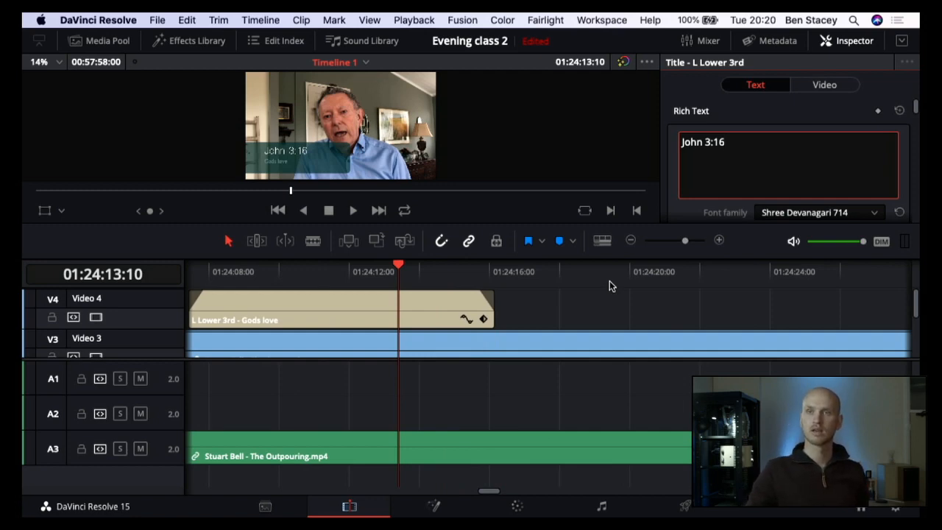
pyautogui.hscroll(3, 597, 282)
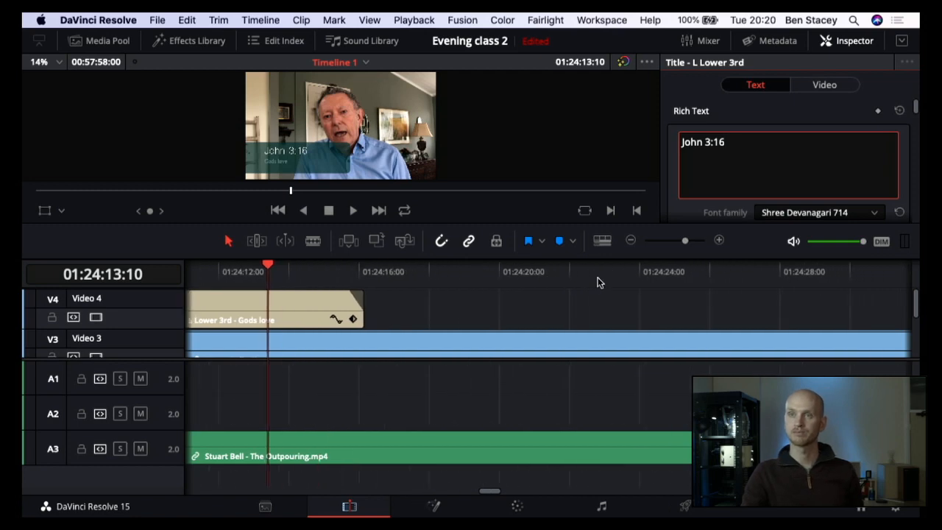
pyautogui.click(101, 42)
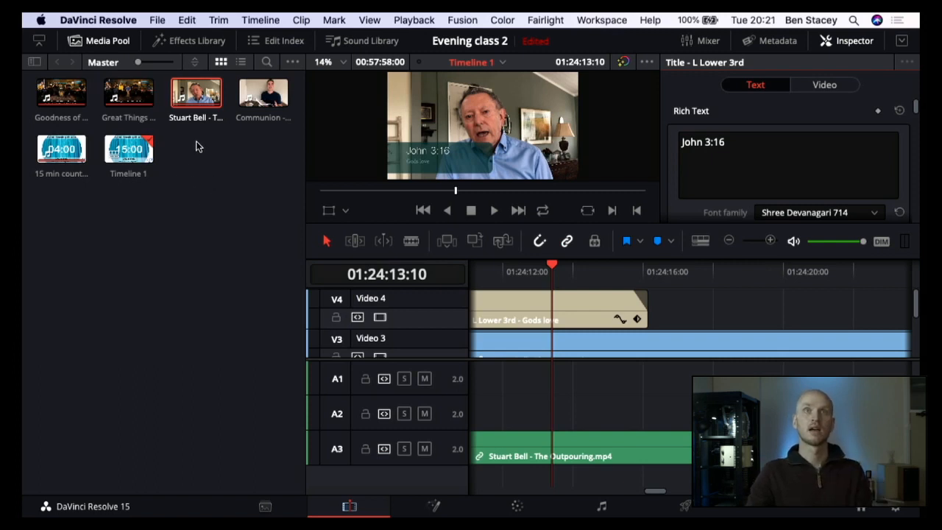
# Step: Find the end of the sermon clip on Video 3 and put the playhead on its closing logo at 01:57:44:04
pyautogui.scroll(-3, 586, 340)
pyautogui.hscroll(5, 587, 341)
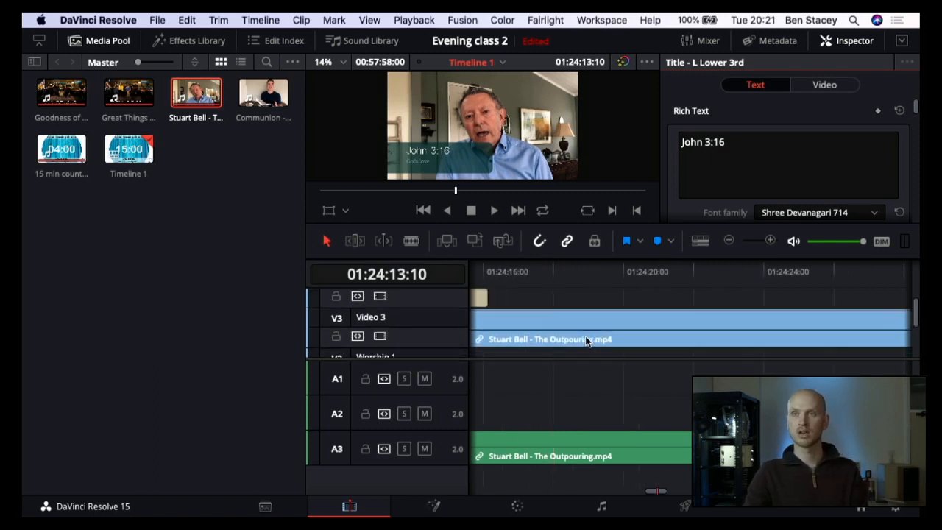
pyautogui.scroll(2, 766, 315)
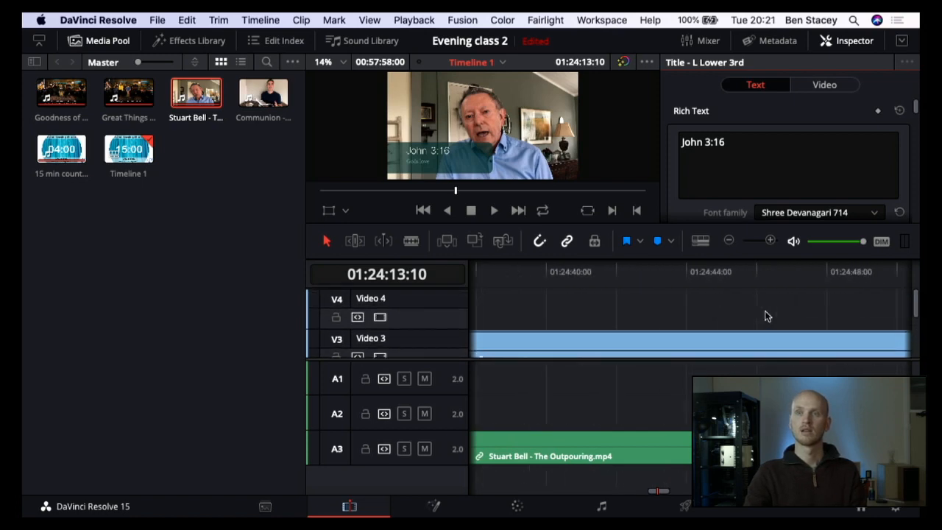
pyautogui.hscroll(8, 766, 316)
pyautogui.hscroll(6, 765, 316)
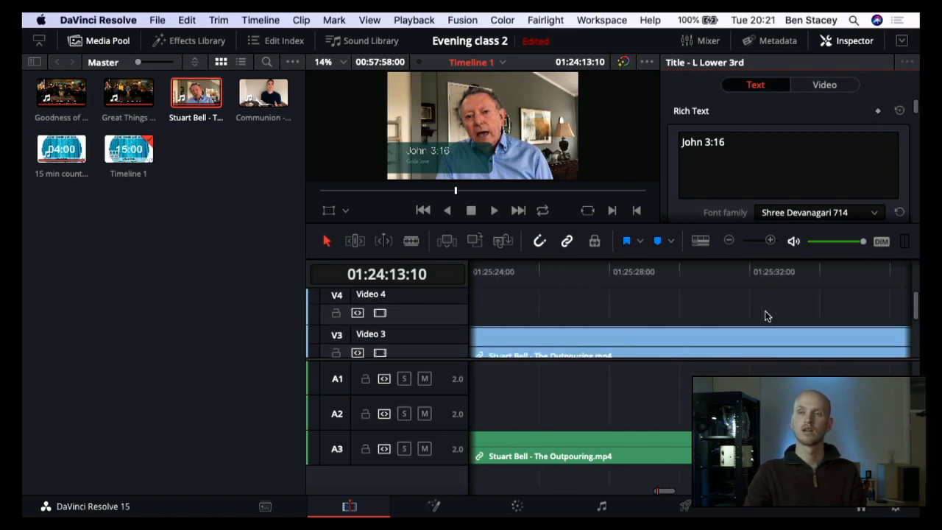
pyautogui.click(733, 240)
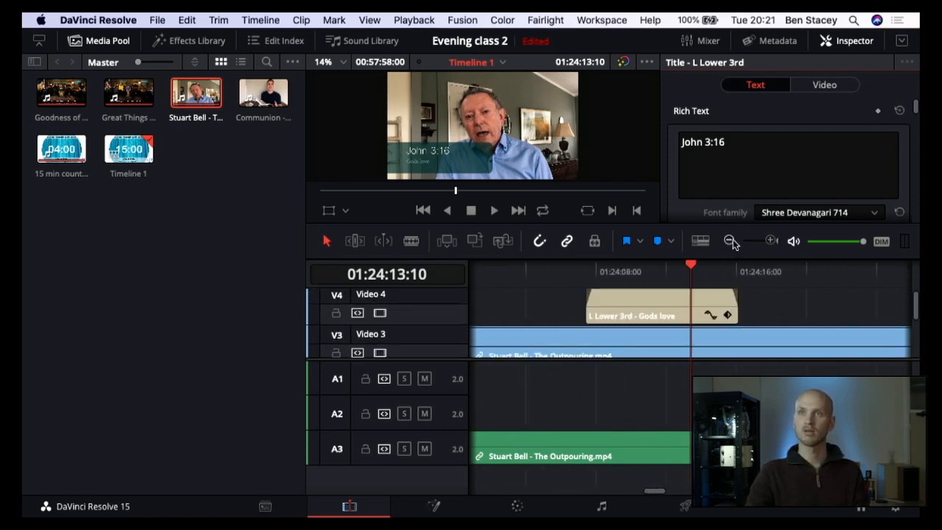
pyautogui.click(732, 241)
pyautogui.click(733, 240)
pyautogui.click(732, 241)
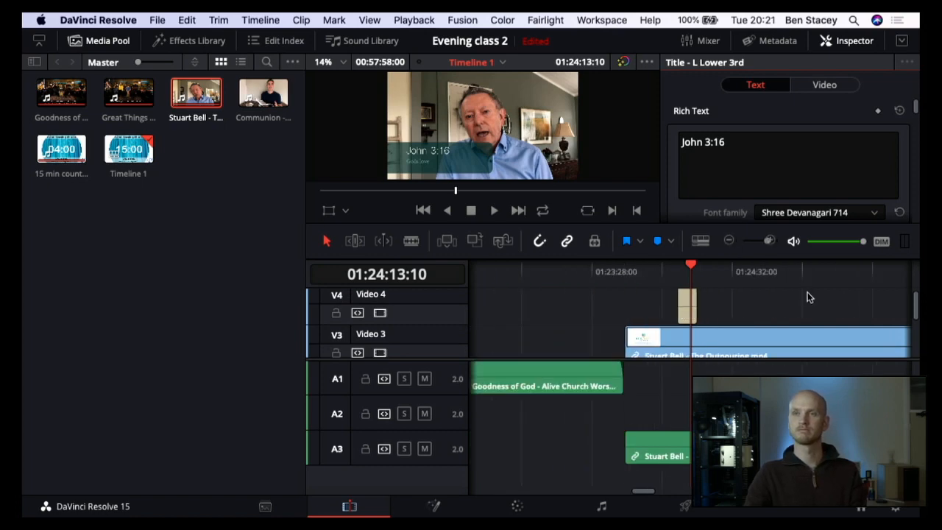
pyautogui.hscroll(15, 803, 296)
pyautogui.hscroll(20, 793, 296)
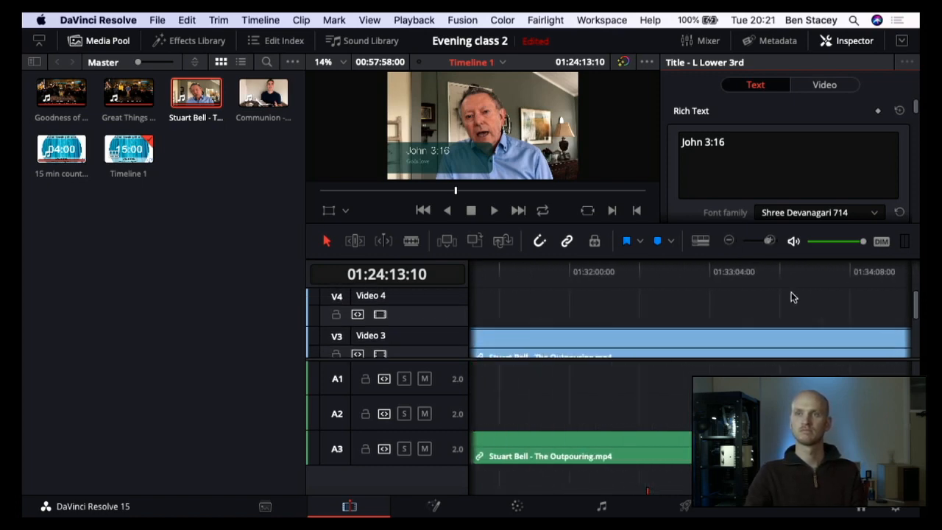
pyautogui.hscroll(20, 793, 297)
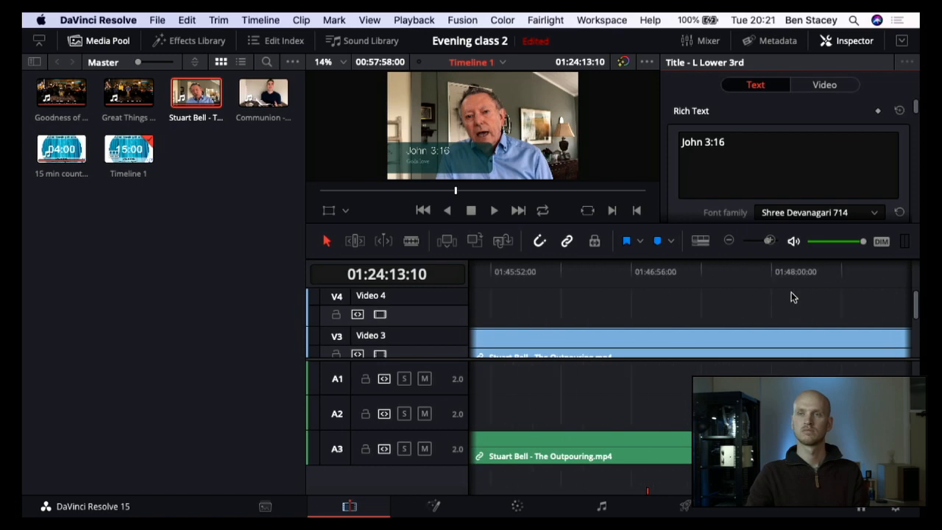
pyautogui.hscroll(10, 792, 297)
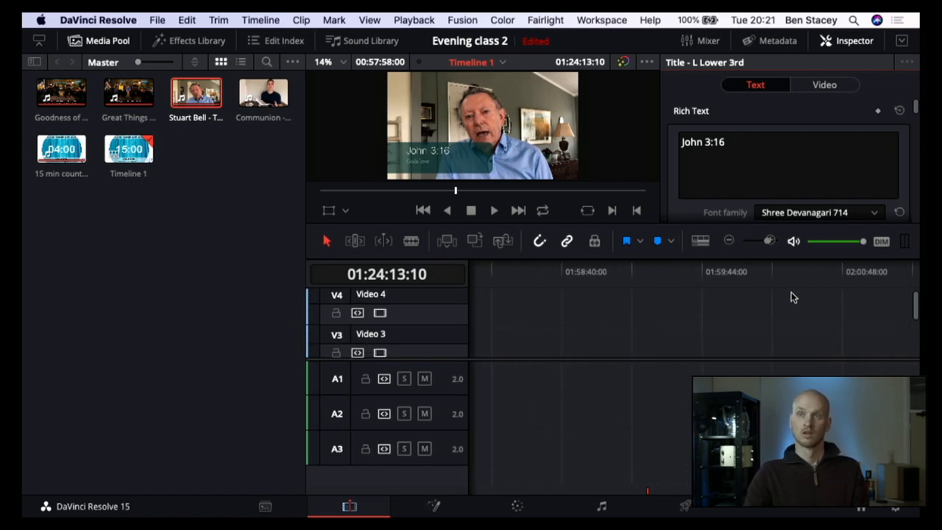
pyautogui.hscroll(-10, 792, 297)
pyautogui.scroll(-1, 792, 297)
pyautogui.hscroll(3, 793, 296)
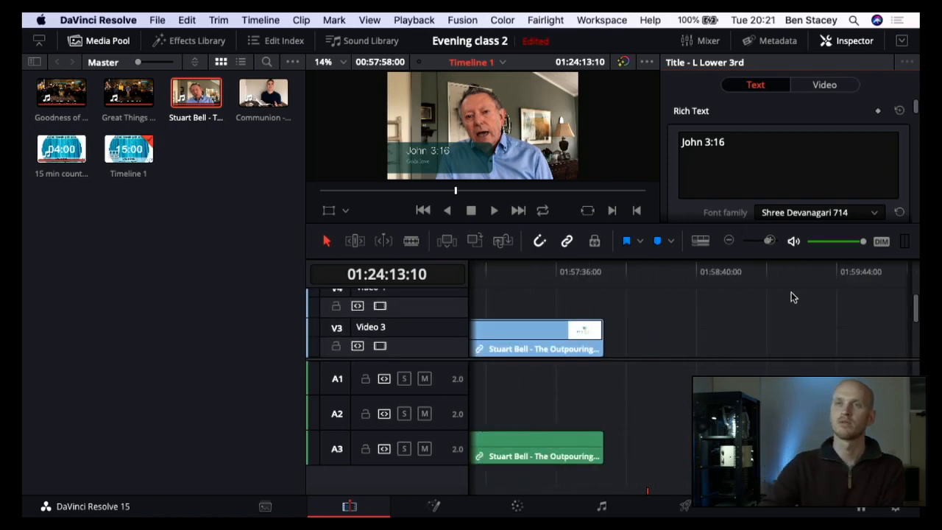
pyautogui.scroll(-1, 791, 294)
pyautogui.click(575, 274)
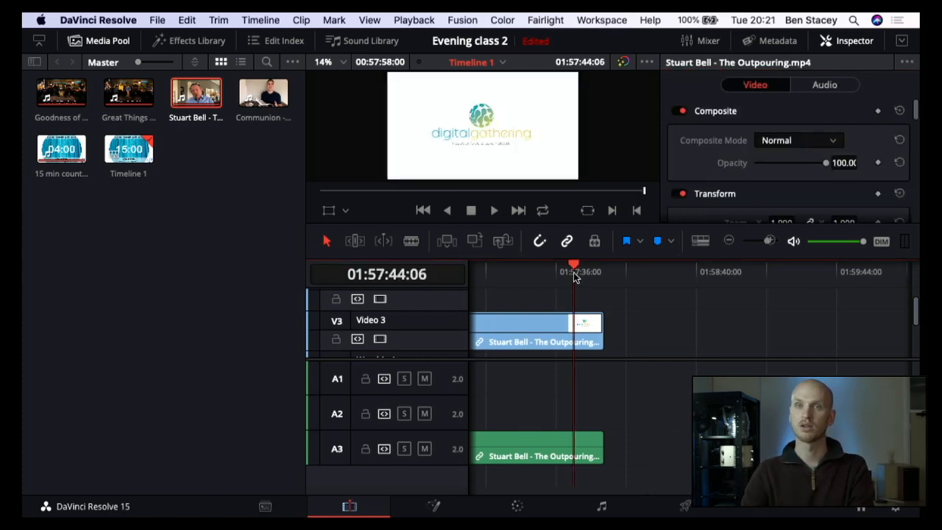
pyautogui.press('Left')
pyautogui.press('Left')
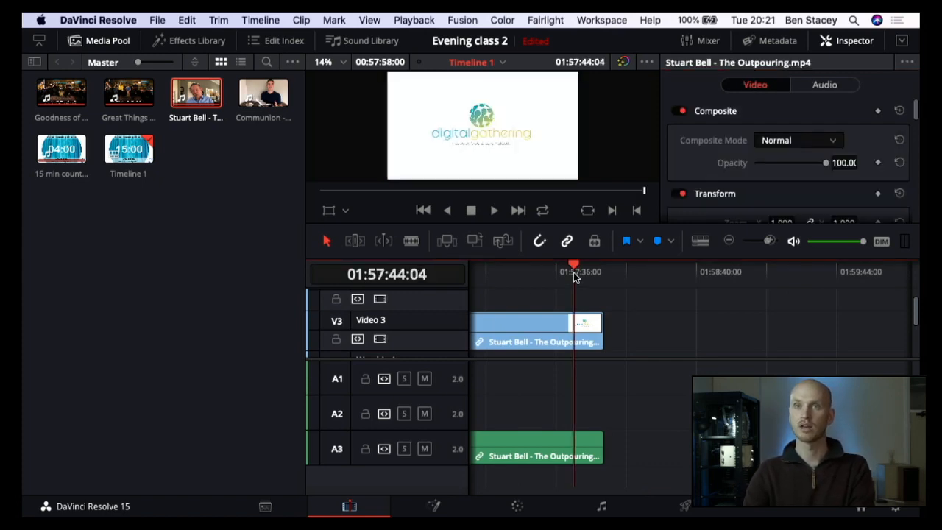
# Step: Turn on audio waveforms in the timeline view options
pyautogui.click(702, 243)
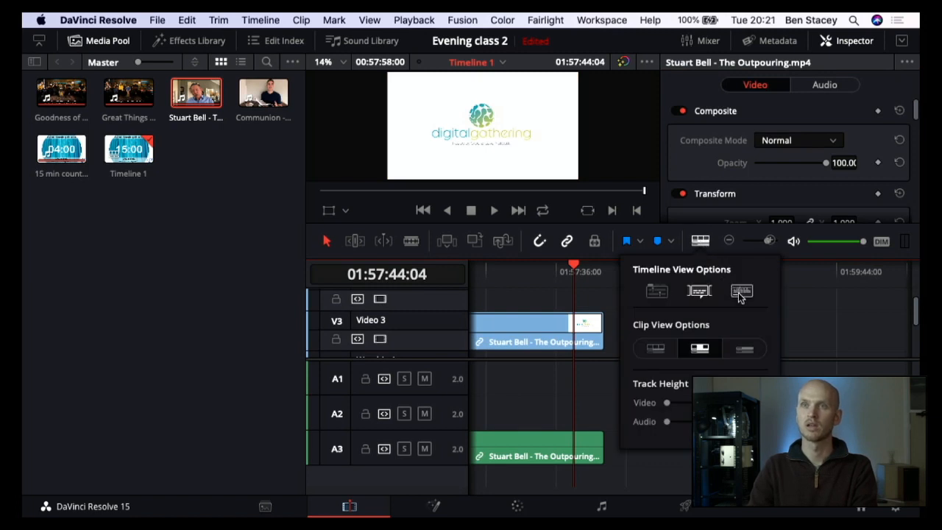
pyautogui.click(739, 292)
pyautogui.click(702, 243)
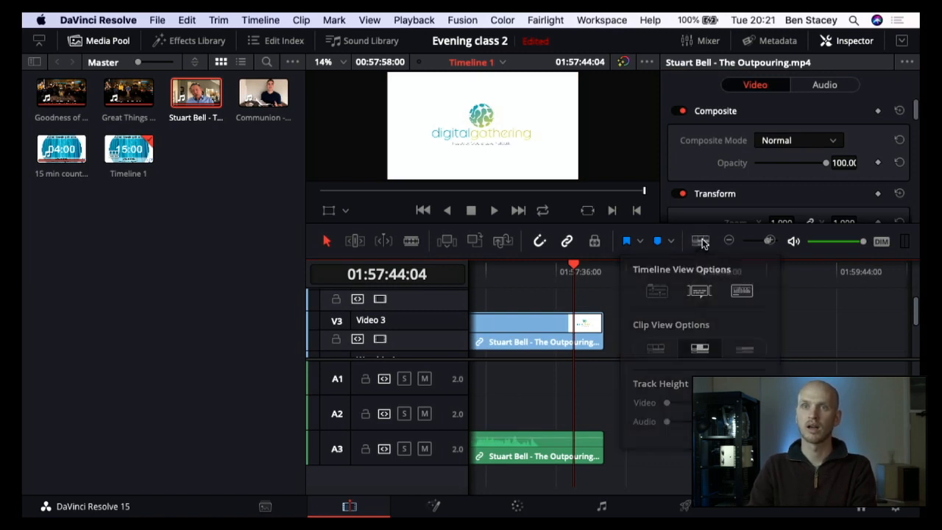
# Step: Play the last seconds of the sermon on an enlarged timeline, stopping as the closing logo comes in
pyautogui.click(525, 272)
pyautogui.press('Right')
pyautogui.press('Right')
pyautogui.press('Right')
pyautogui.press('Right')
pyautogui.press('Right')
pyautogui.press('Right')
pyautogui.press('Right')
pyautogui.press('Right')
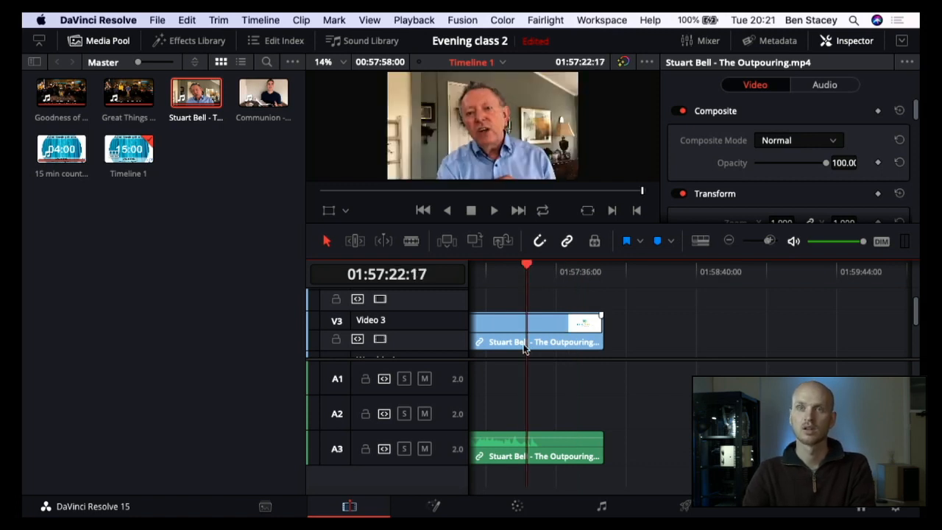
pyautogui.scroll(5, 524, 349)
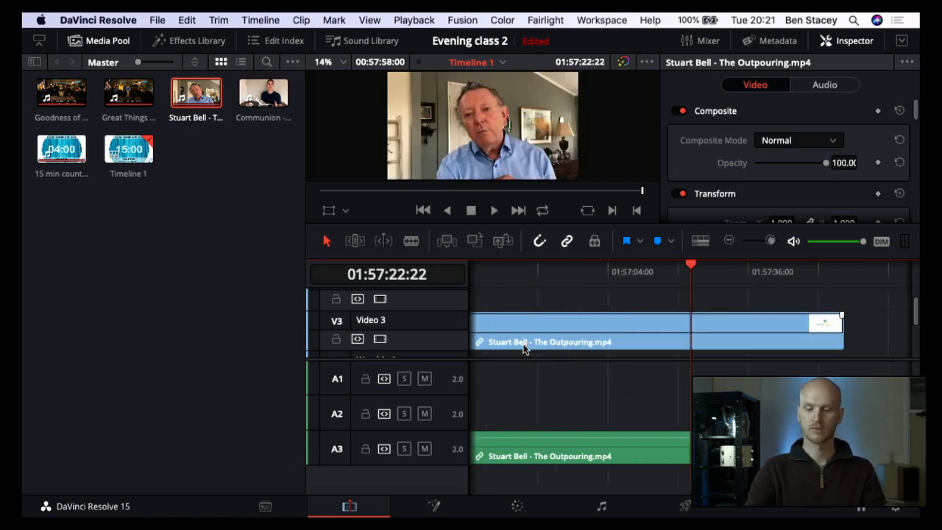
pyautogui.hscroll(5, 635, 371)
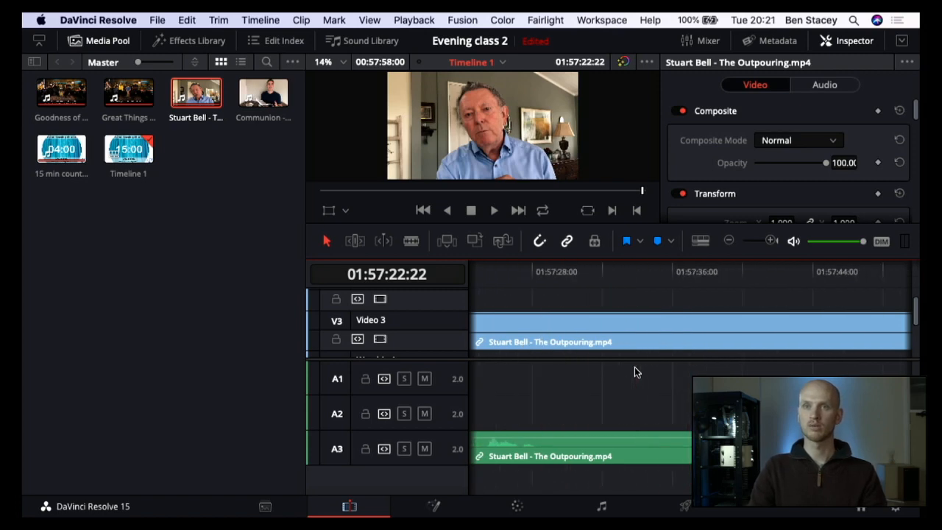
pyautogui.click(554, 270)
pyautogui.press('space')
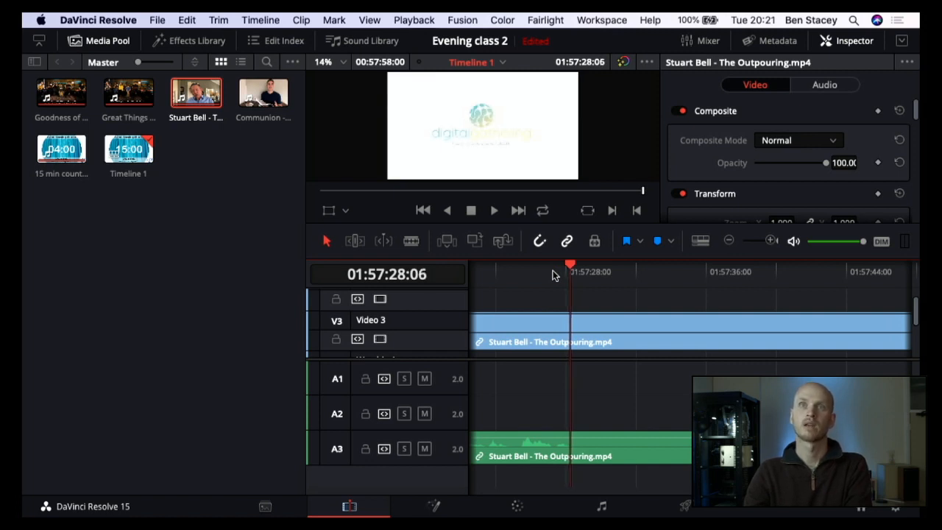
# Step: Move the playhead frame by frame to 01:57:28:01, where the sermon clip's closing logo begins to fade in
pyautogui.press('Left')
pyautogui.press('Left')
pyautogui.press('Left')
pyautogui.press('Left')
pyautogui.press('Left')
pyautogui.press('Left')
pyautogui.press('Left')
pyautogui.press('Left')
pyautogui.press('Left')
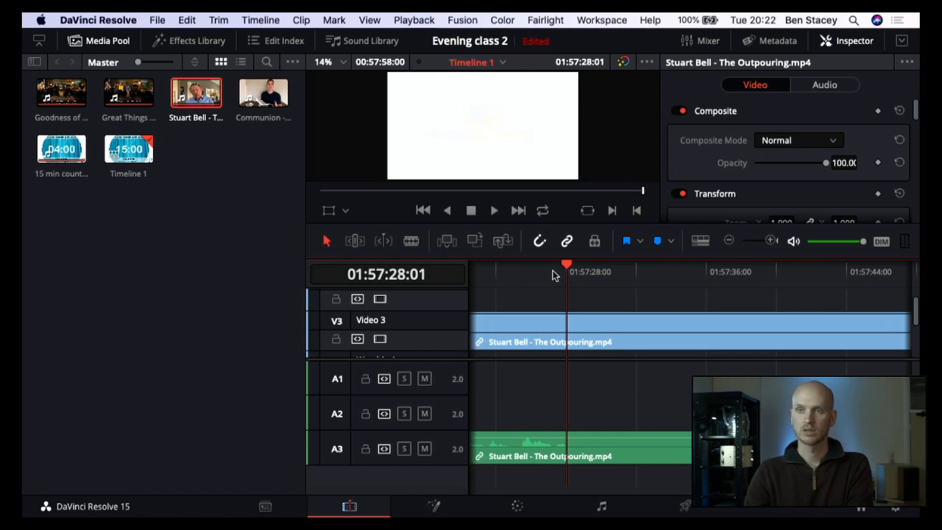
pyautogui.press('Left')
pyautogui.press('Left')
pyautogui.press('Left')
pyautogui.press('Left')
pyautogui.press('Left')
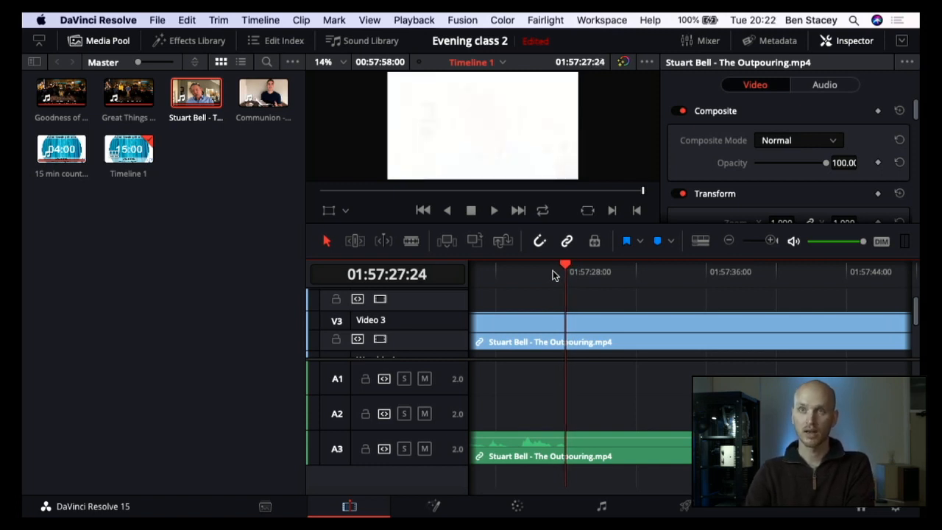
pyautogui.press('Right')
pyautogui.press('Right')
pyautogui.press('Right')
pyautogui.press('Right')
pyautogui.press('Right')
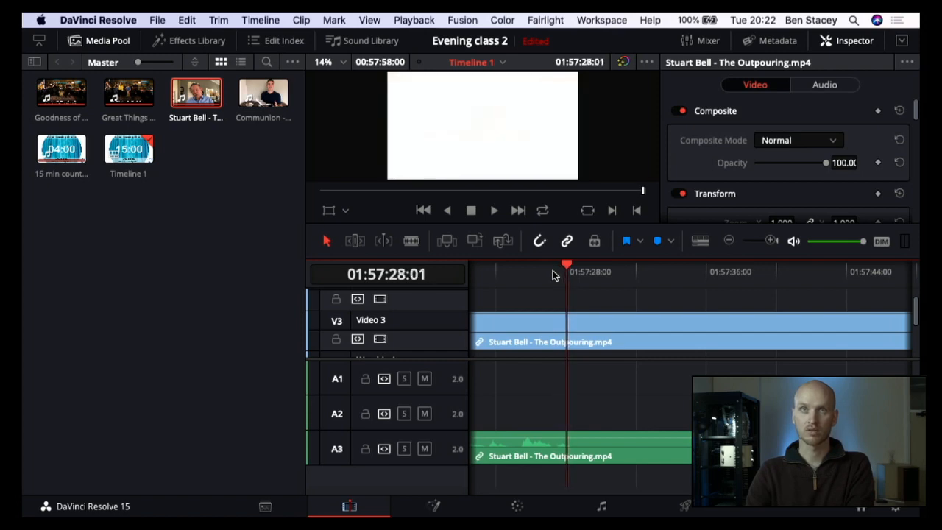
pyautogui.press('Right')
pyautogui.press('Right')
pyautogui.press('Right')
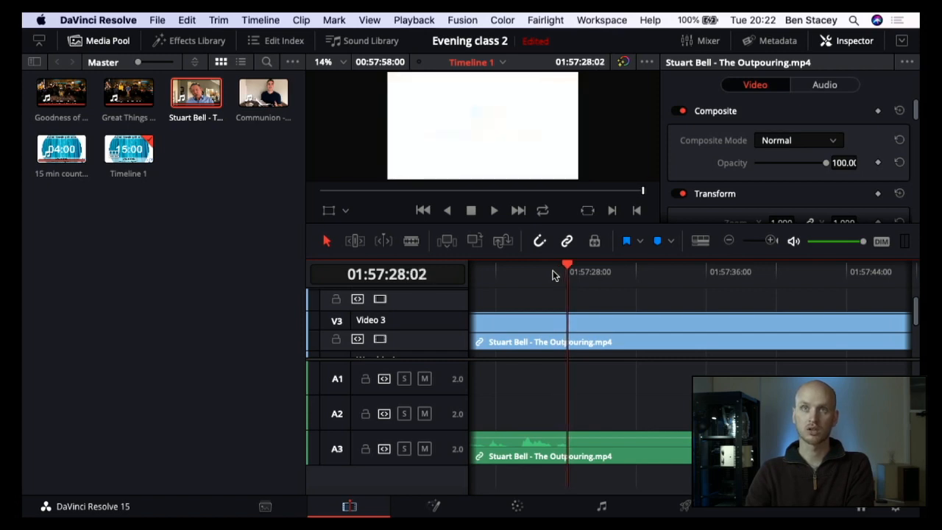
pyautogui.press('Left')
pyautogui.press('Left')
pyautogui.press('Left')
pyautogui.press('Left')
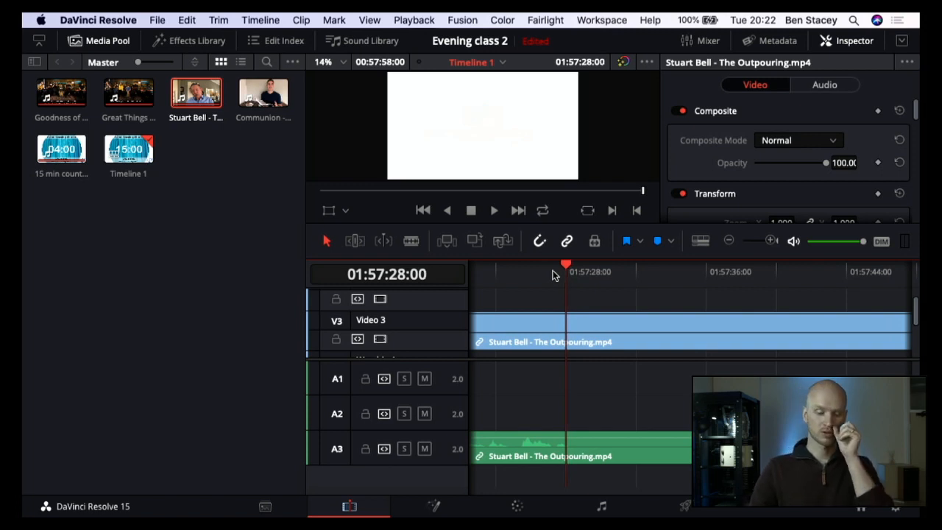
pyautogui.press('Right')
pyautogui.press('Right')
pyautogui.press('Right')
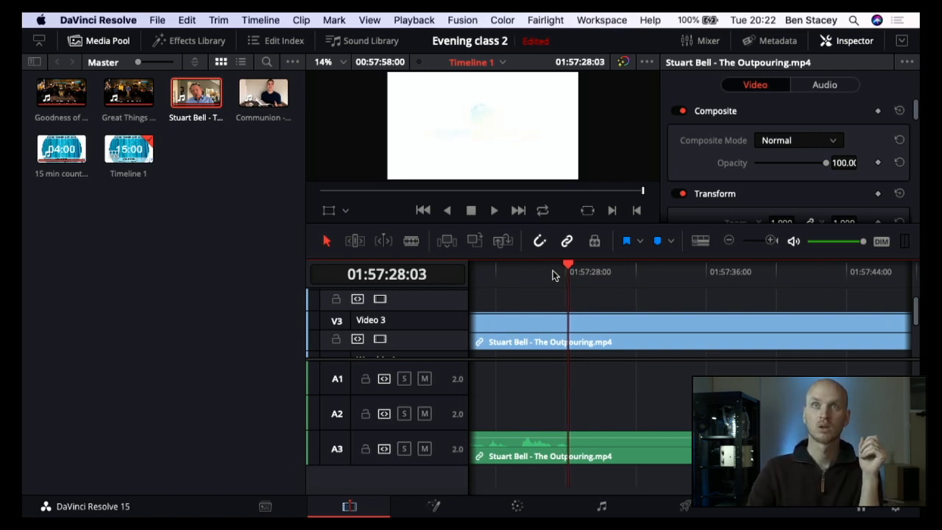
pyautogui.press('Left')
pyautogui.press('Left')
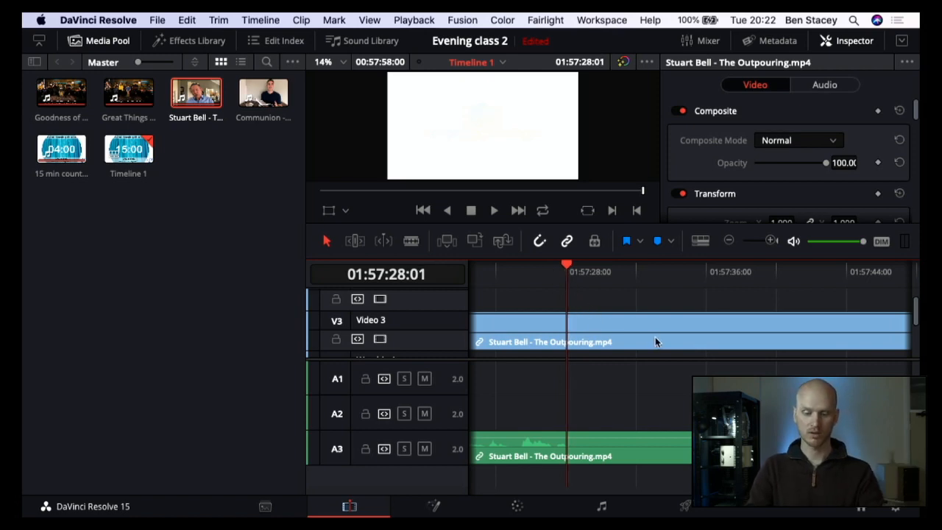
# Step: Split the sermon clip on Video 3 at 01:57:28:01 and delete the closing-logo segment with its audio
pyautogui.press('b')
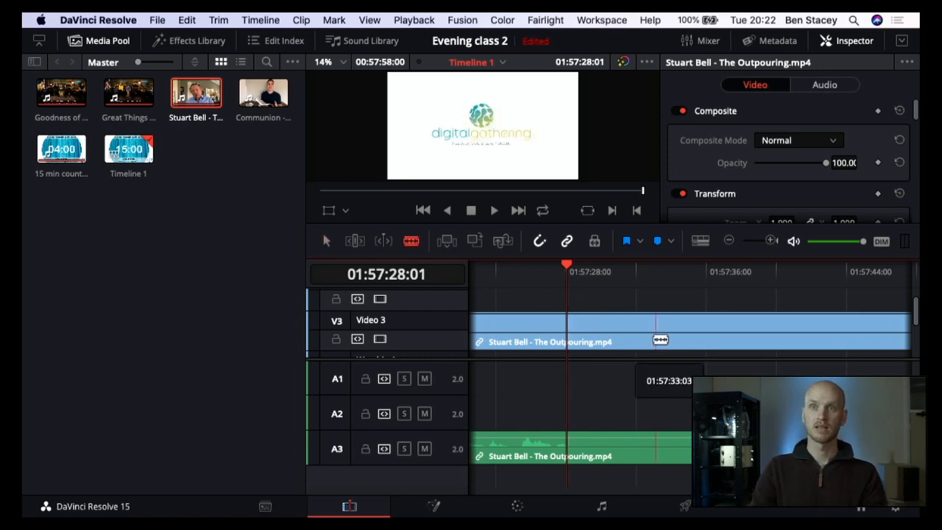
pyautogui.click(571, 327)
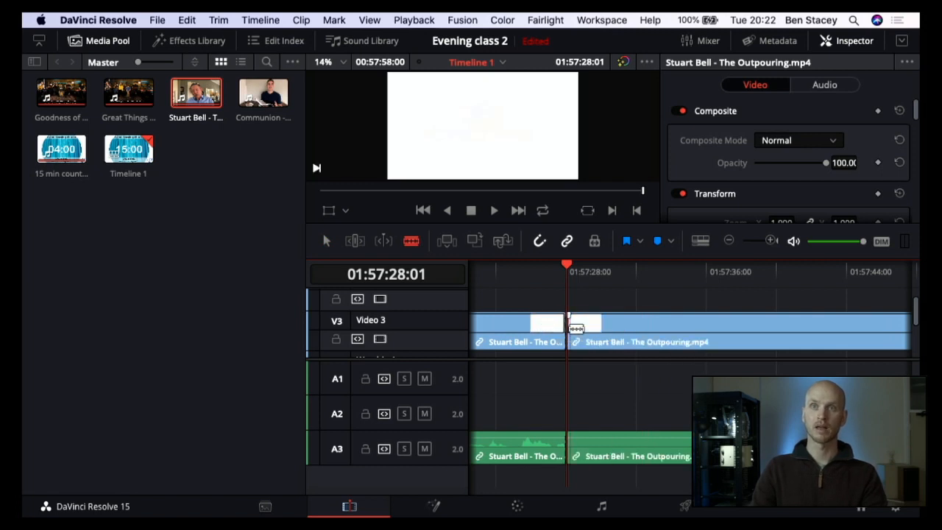
pyautogui.press('a')
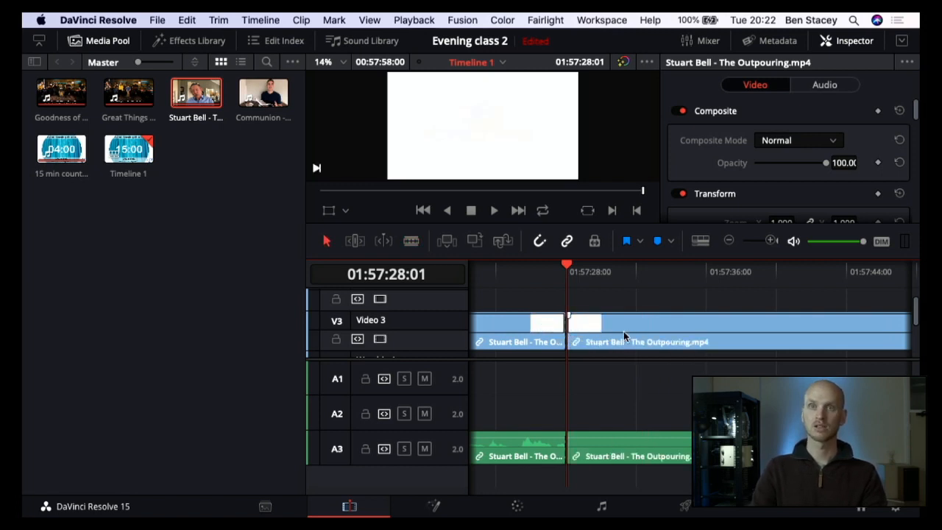
pyautogui.click(623, 336)
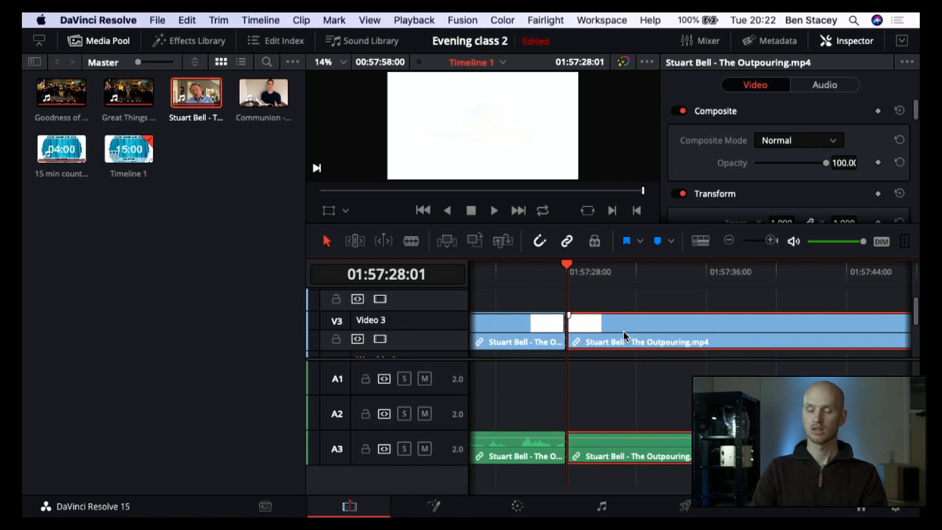
pyautogui.press('Delete')
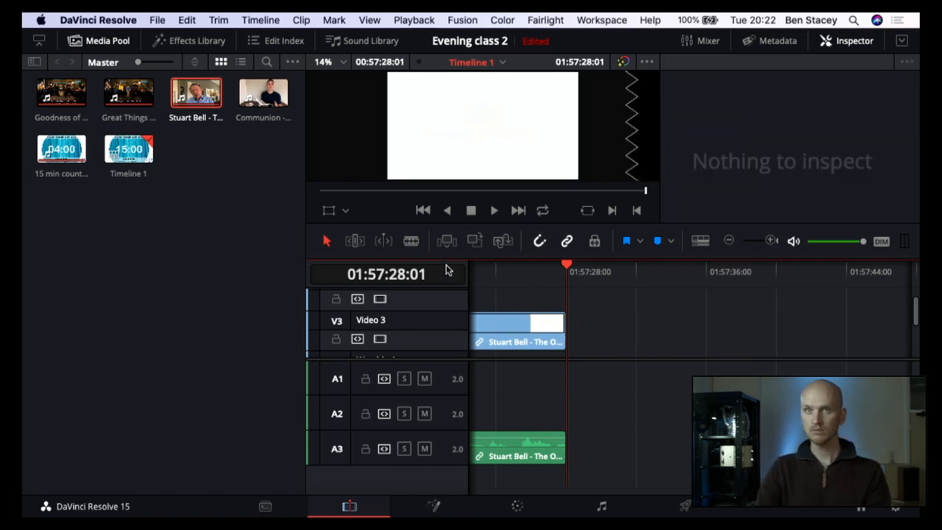
# Step: Place the Communion clip on Video 3 directly after the trimmed sermon and check its first frames
pyautogui.moveTo(271, 83); pyautogui.dragTo(572, 337)
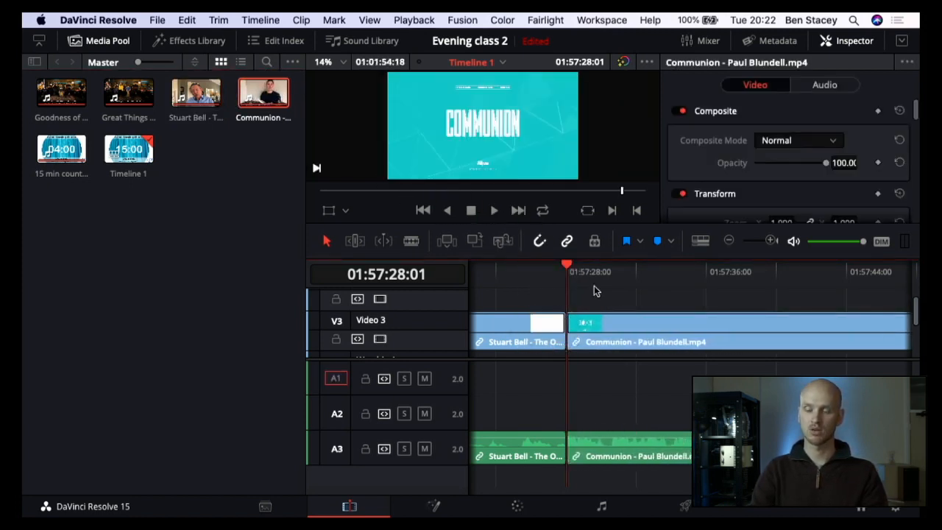
pyautogui.press('Right')
pyautogui.press('Right')
pyautogui.press('Right')
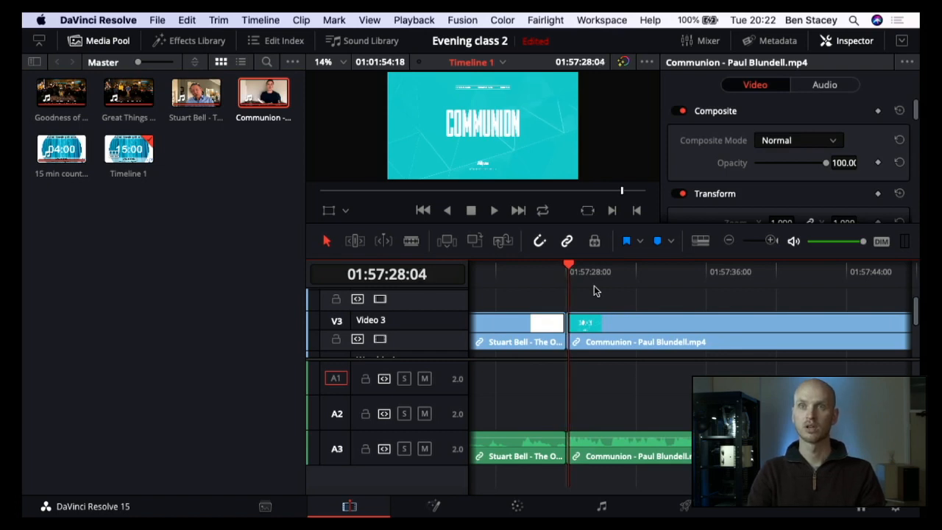
# Step: Shift the Communion clip a few frames later, step through its opening frames, and return it against the sermon clip
pyautogui.moveTo(594, 326); pyautogui.dragTo(601, 326)
pyautogui.press('Right')
pyautogui.press('Right')
pyautogui.press('Right')
pyautogui.press('Right')
pyautogui.press('Right')
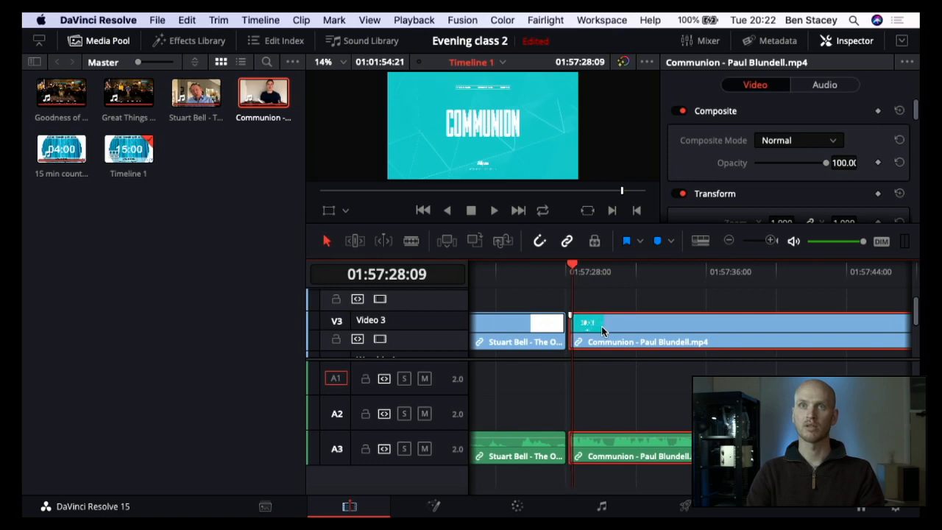
pyautogui.press('Right')
pyautogui.press('Right')
pyautogui.press('Right')
pyautogui.press('Right')
pyautogui.press('Right')
pyautogui.press('Right')
pyautogui.press('Right')
pyautogui.press('Right')
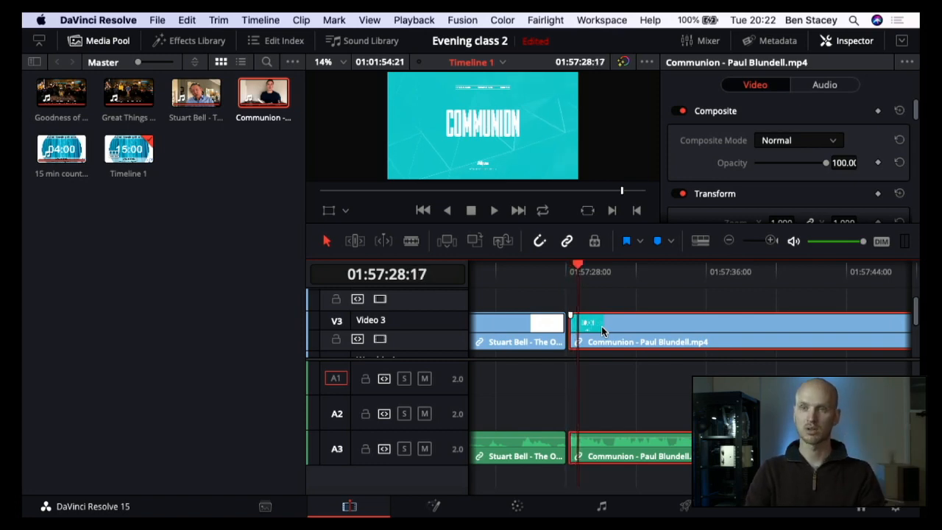
pyautogui.press('Left')
pyautogui.press('Left')
pyautogui.press('Left')
pyautogui.press('Left')
pyautogui.press('Left')
pyautogui.moveTo(601, 326); pyautogui.dragTo(596, 326)
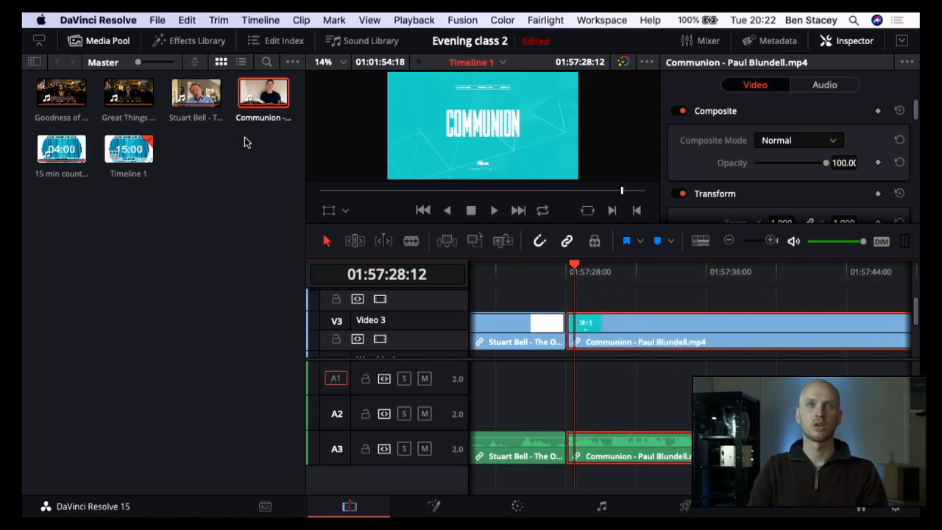
# Step: Hide the media pool and show the video transitions in the effects library
pyautogui.click(114, 41)
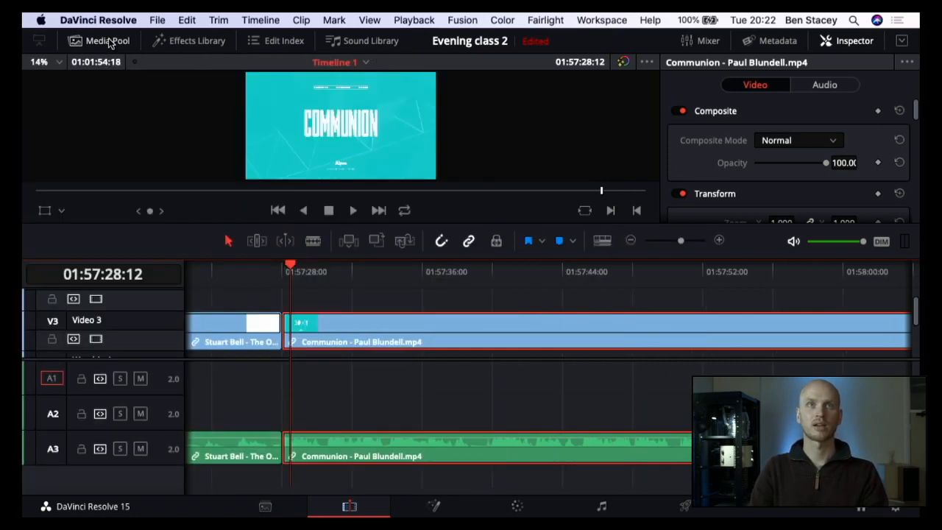
pyautogui.click(158, 42)
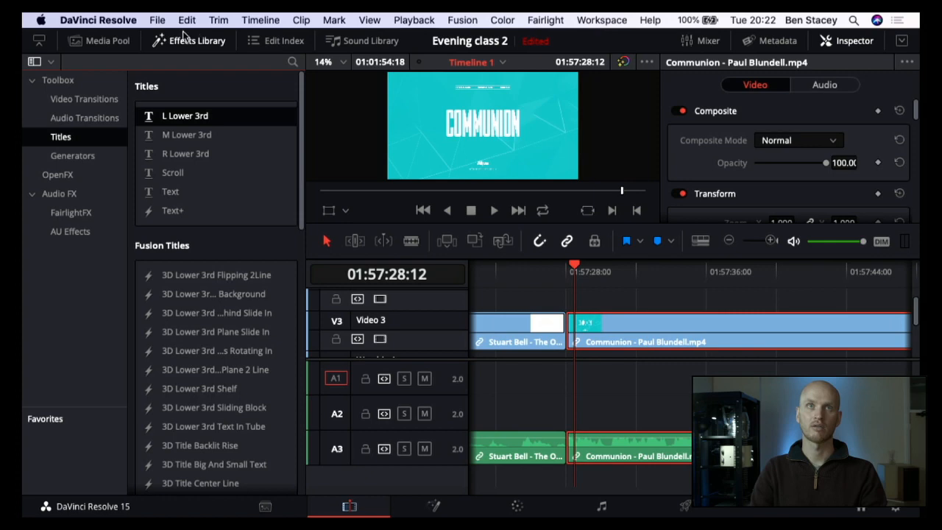
pyautogui.click(78, 101)
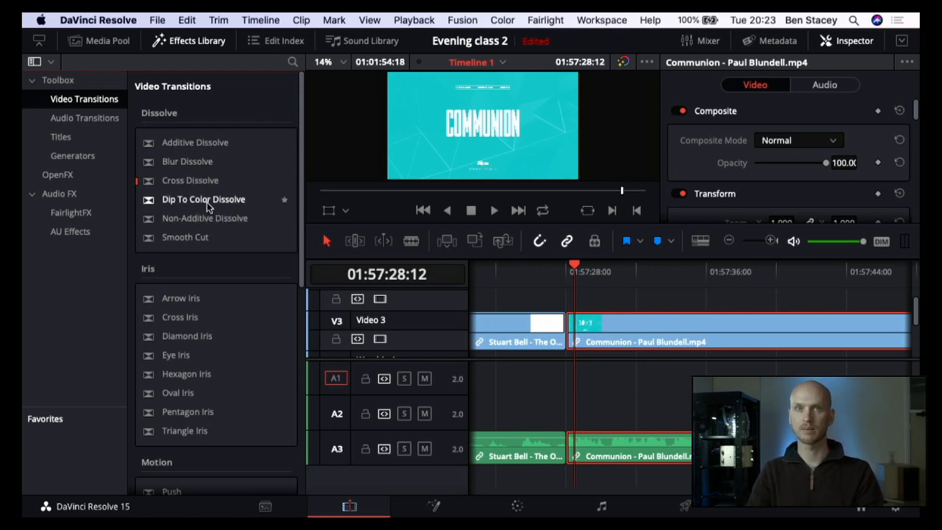
# Step: Try to add a Dip To Color Dissolve across the cut between the sermon and Communion clips on Video 3
pyautogui.moveTo(207, 202); pyautogui.dragTo(295, 198)
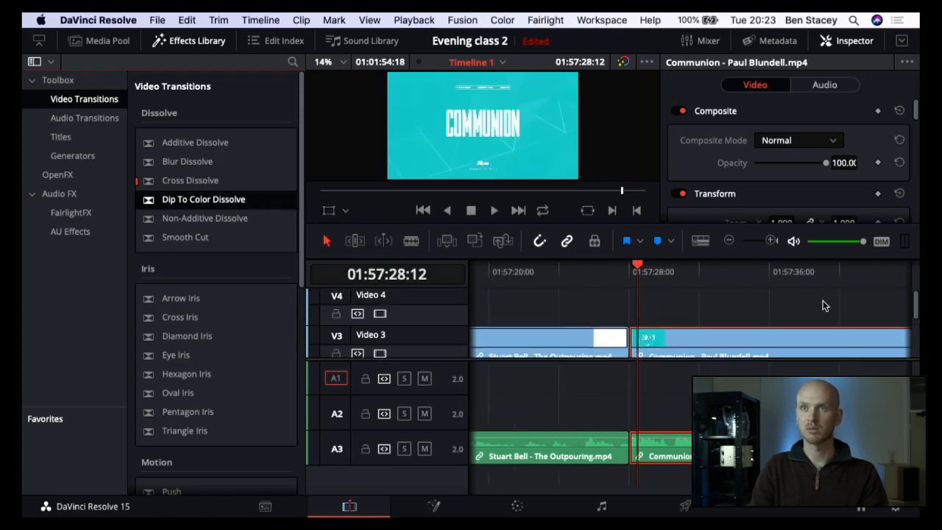
pyautogui.click(770, 242)
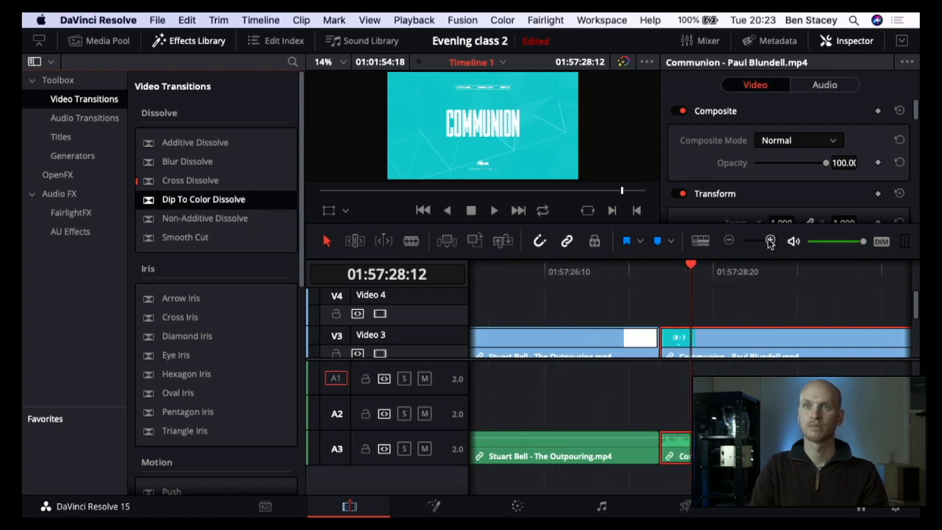
pyautogui.click(769, 242)
pyautogui.click(770, 242)
pyautogui.hscroll(-5, 501, 309)
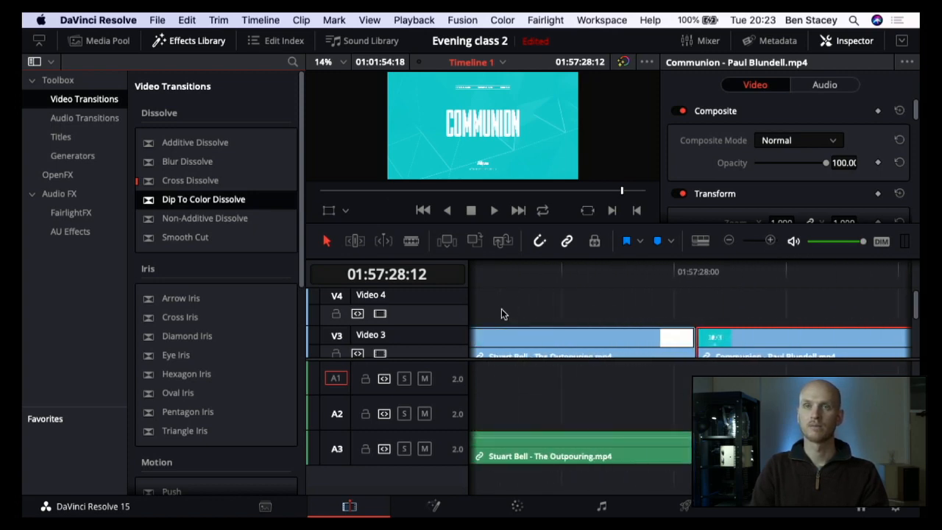
pyautogui.scroll(-2, 501, 308)
pyautogui.scroll(2, 501, 312)
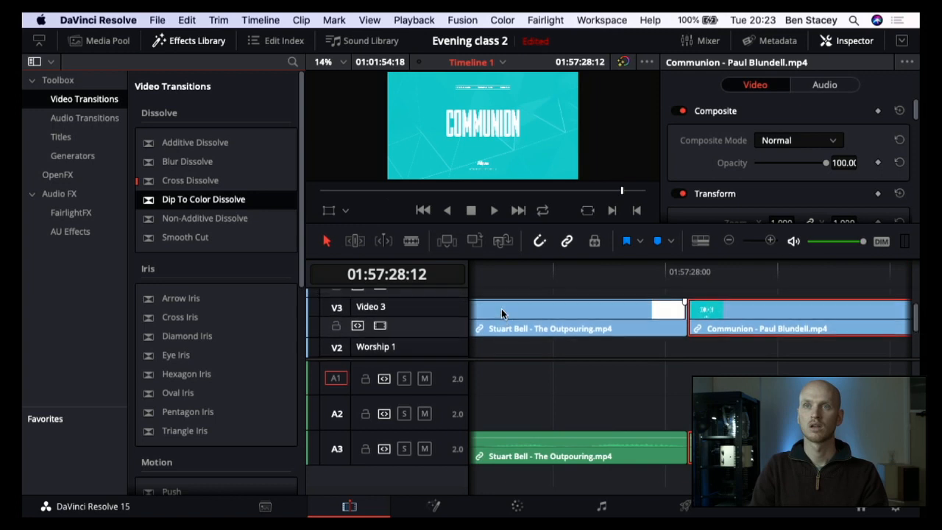
pyautogui.click(607, 374)
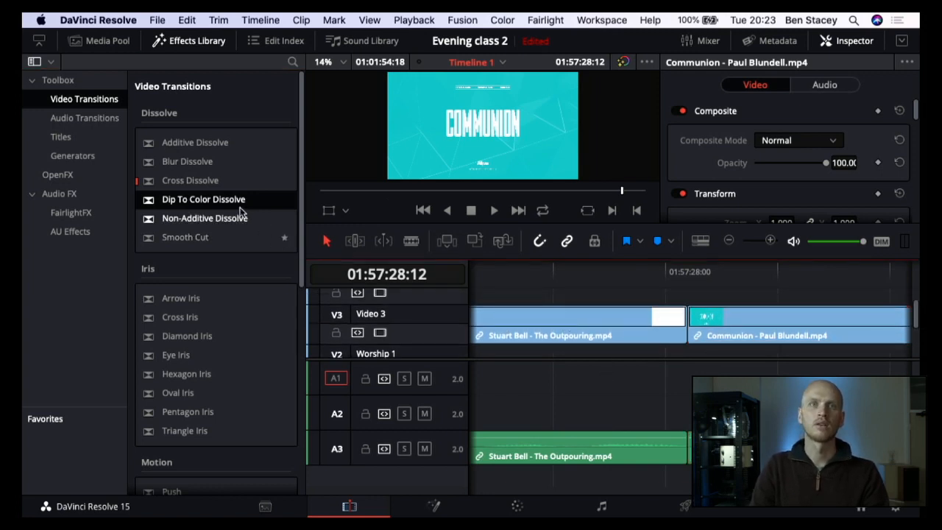
pyautogui.moveTo(220, 197); pyautogui.dragTo(688, 318)
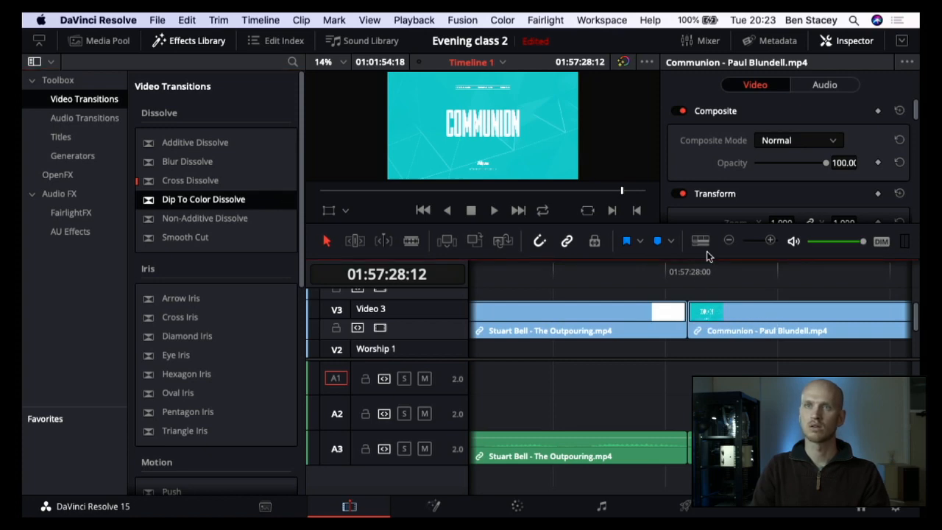
# Step: Apply a Dip To Color Dissolve to the start of the Communion clip on Video 3
pyautogui.click(730, 241)
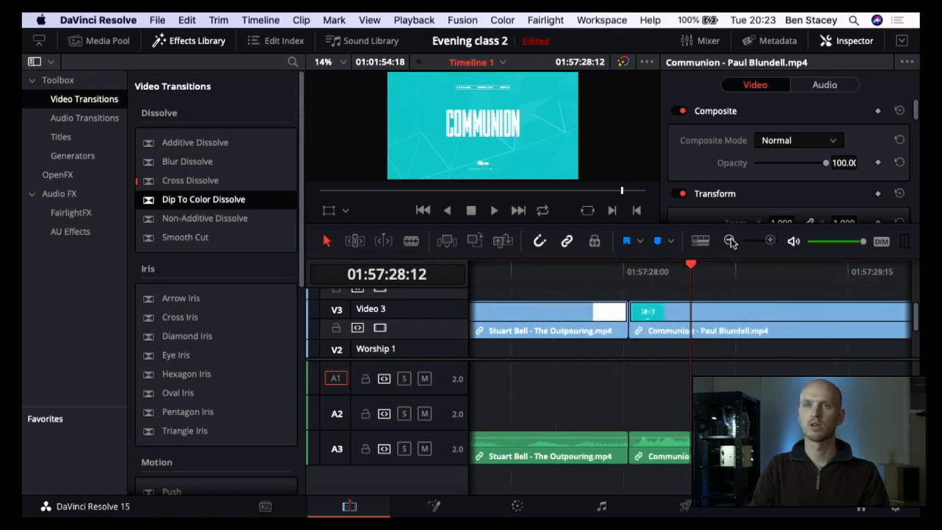
pyautogui.click(730, 241)
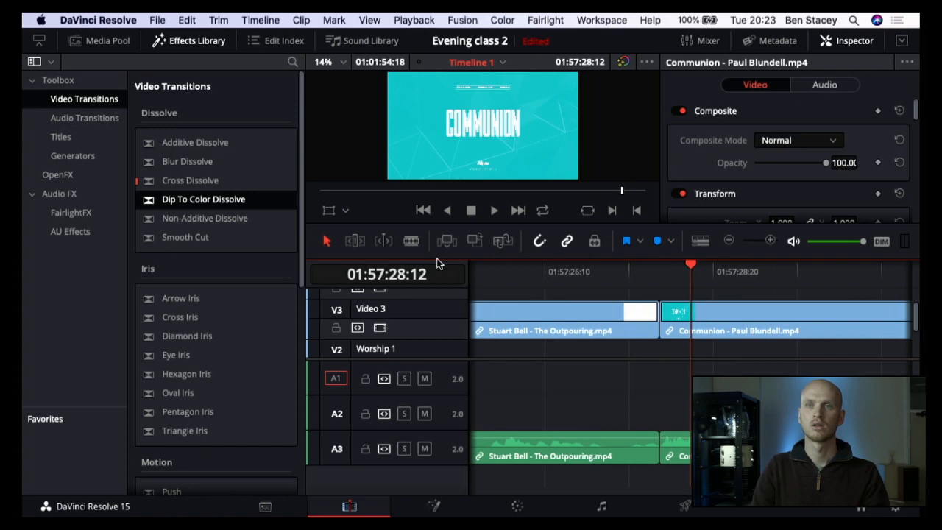
pyautogui.moveTo(169, 198); pyautogui.dragTo(706, 322)
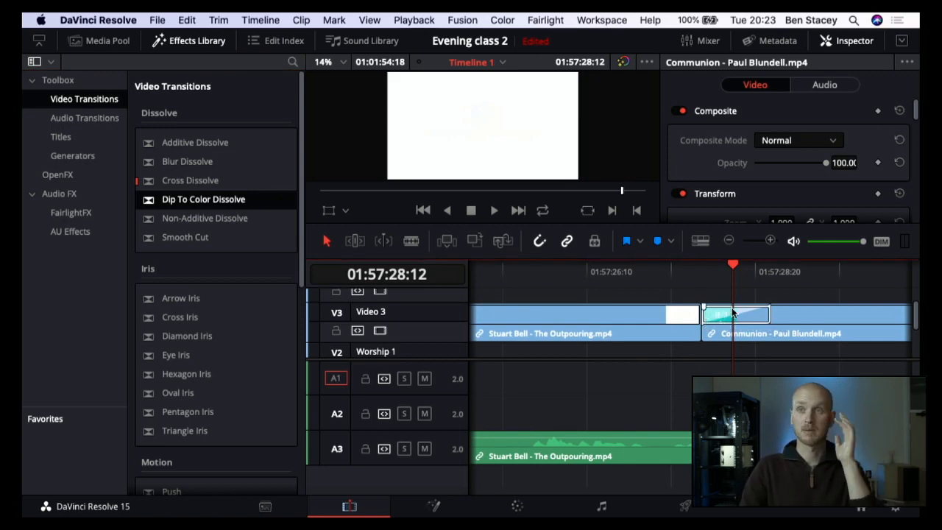
# Step: Play through the change from sermon to Communion and review the Dip To Color Dissolve's duration, alignment, curve and color settings
pyautogui.click(671, 274)
pyautogui.press('space')
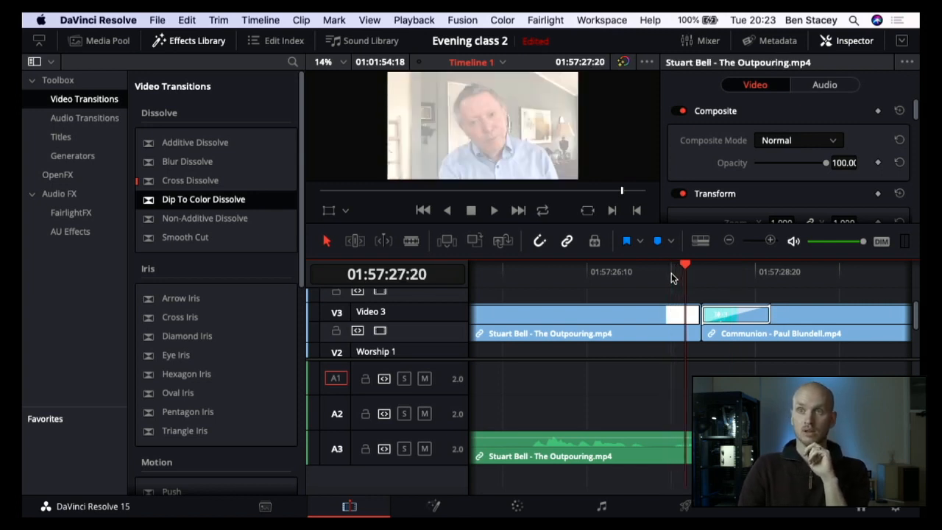
pyautogui.click(729, 312)
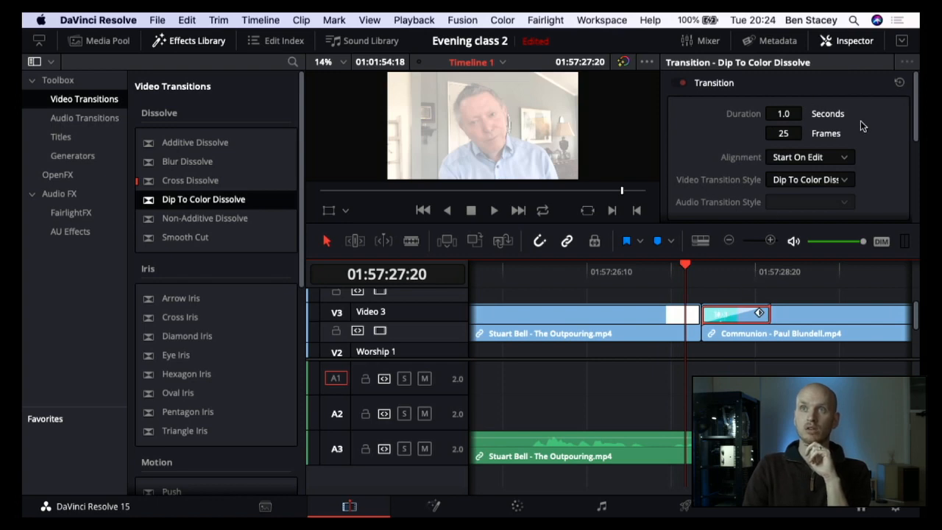
pyautogui.scroll(-5, 859, 133)
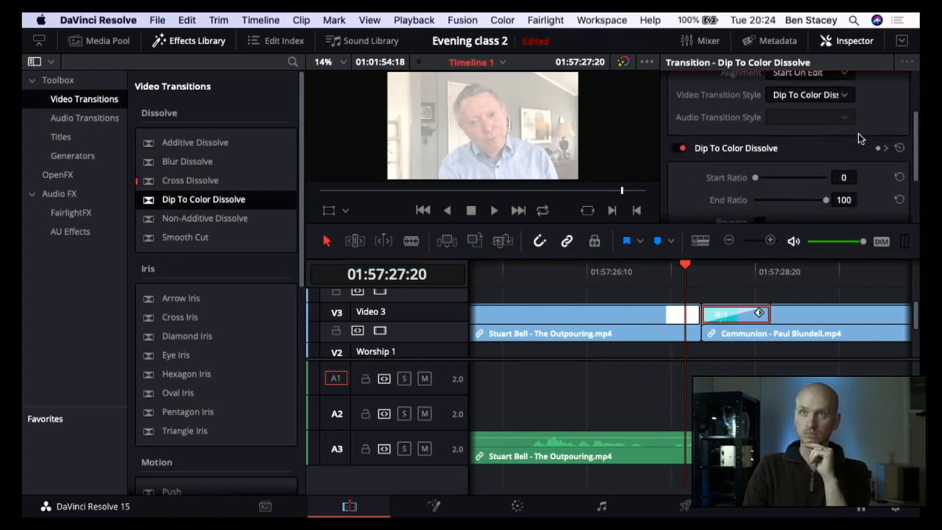
pyautogui.scroll(-3, 859, 133)
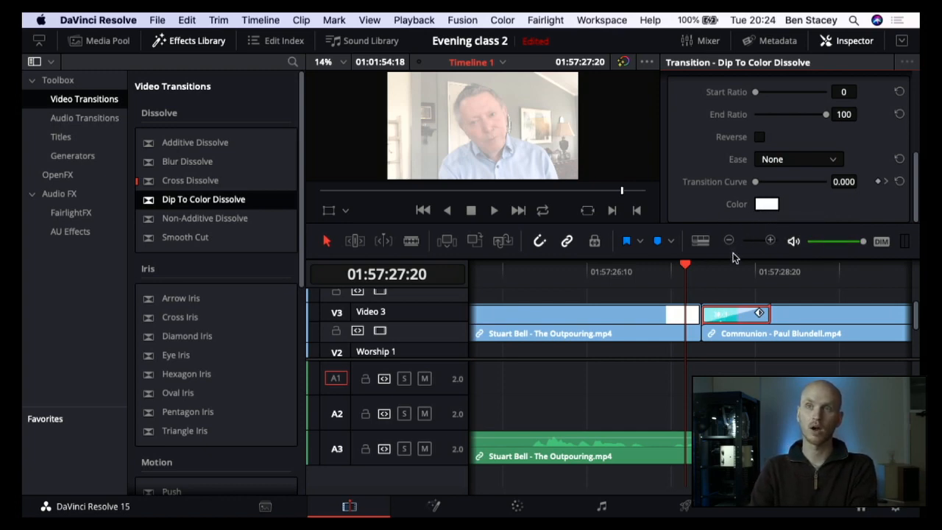
pyautogui.click(613, 266)
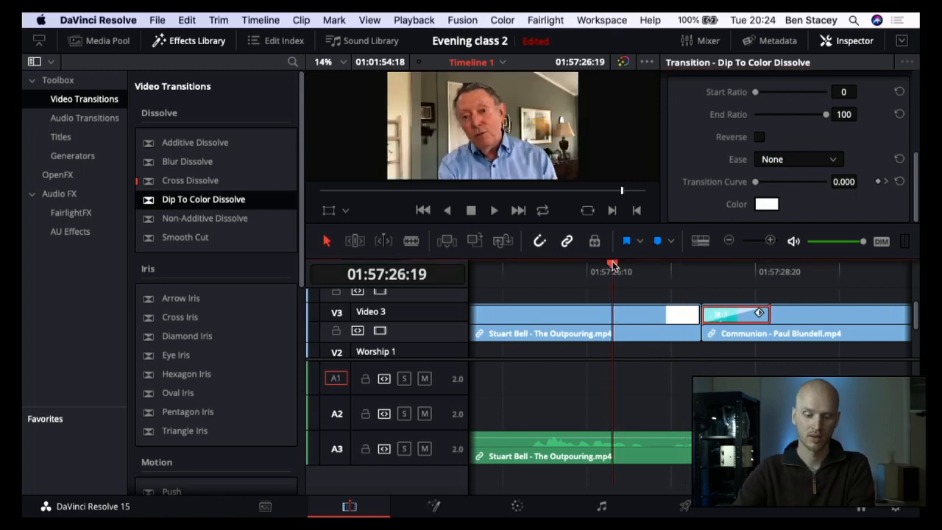
pyautogui.press('space')
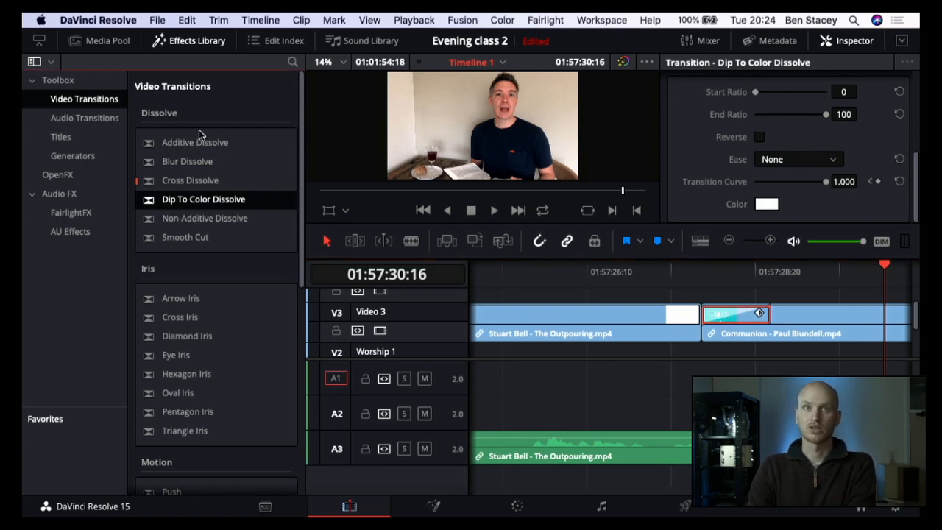
pyautogui.click(190, 199)
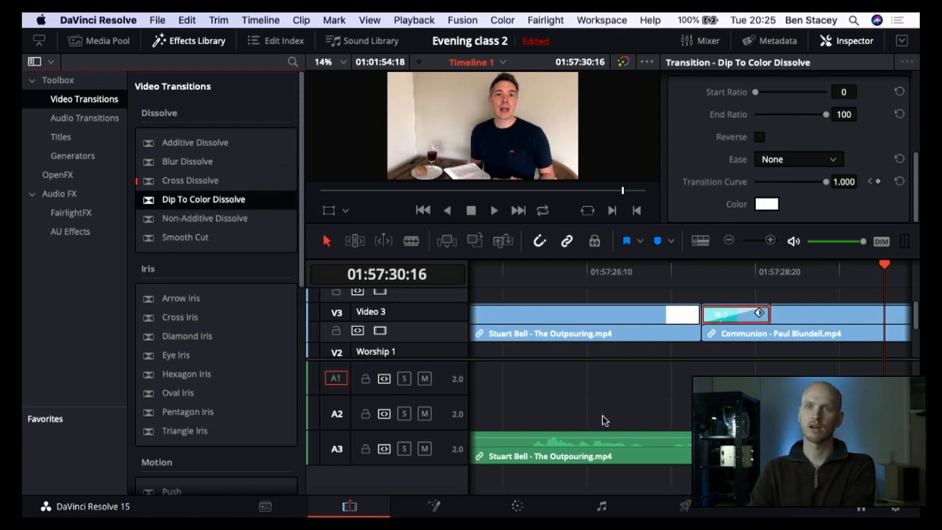
pyautogui.hscroll(1, 697, 336)
pyautogui.hscroll(5, 697, 336)
pyautogui.scroll(-1, 698, 340)
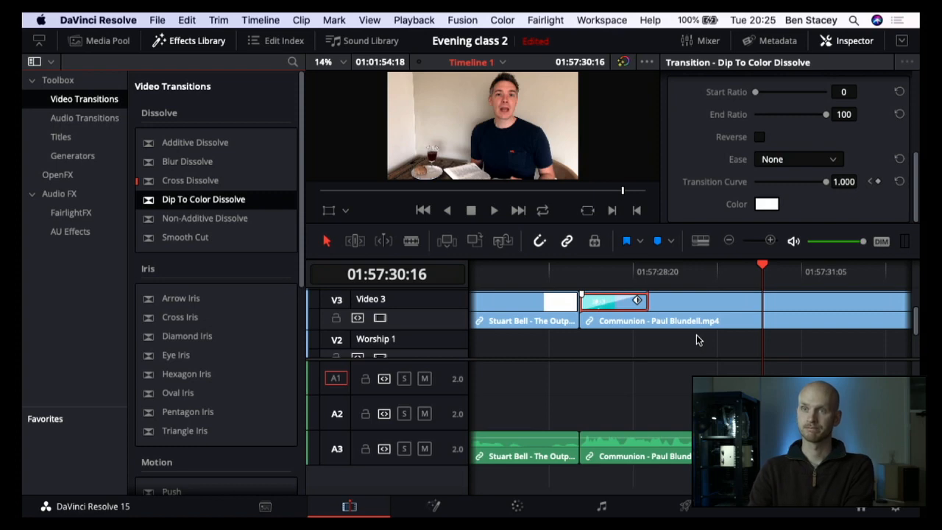
pyautogui.hscroll(2, 698, 340)
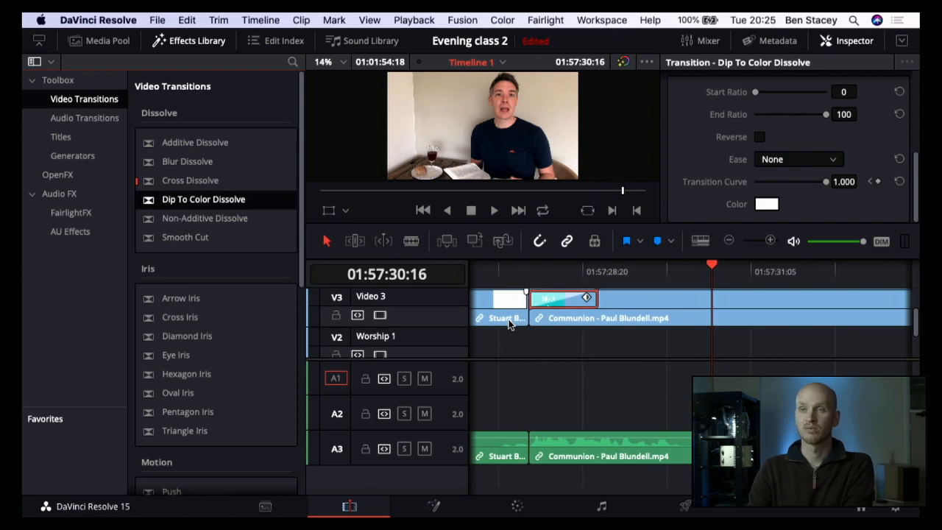
pyautogui.hscroll(-4, 510, 326)
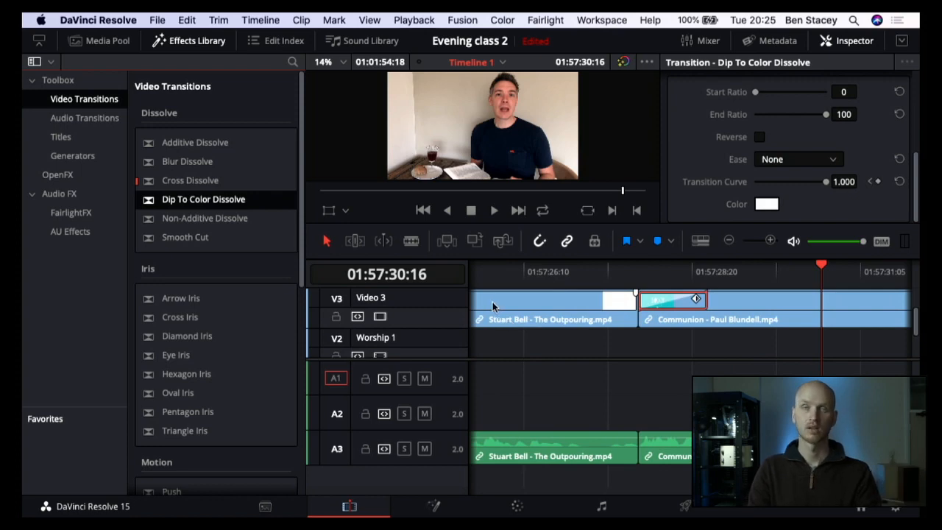
# Step: Save the Evening class 2 project
pyautogui.click(159, 19)
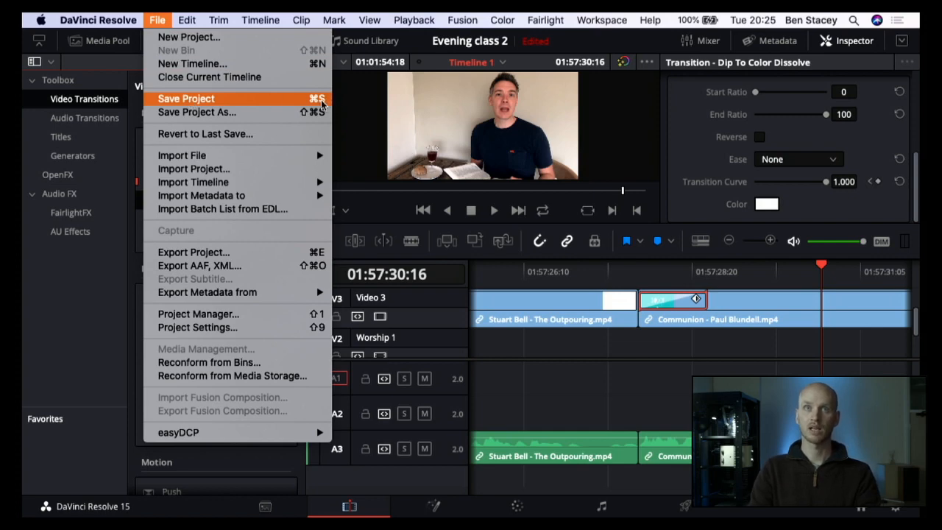
pyautogui.click(256, 102)
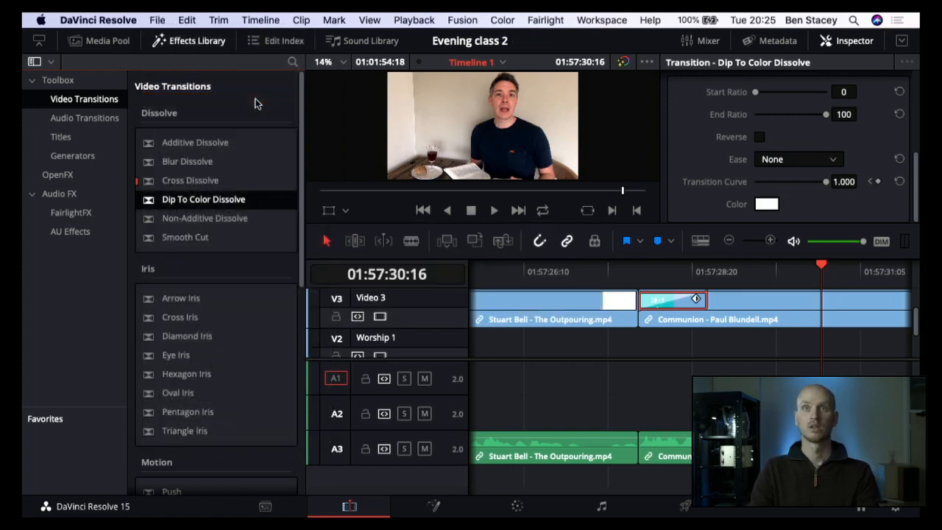
pyautogui.hscroll(2, 583, 351)
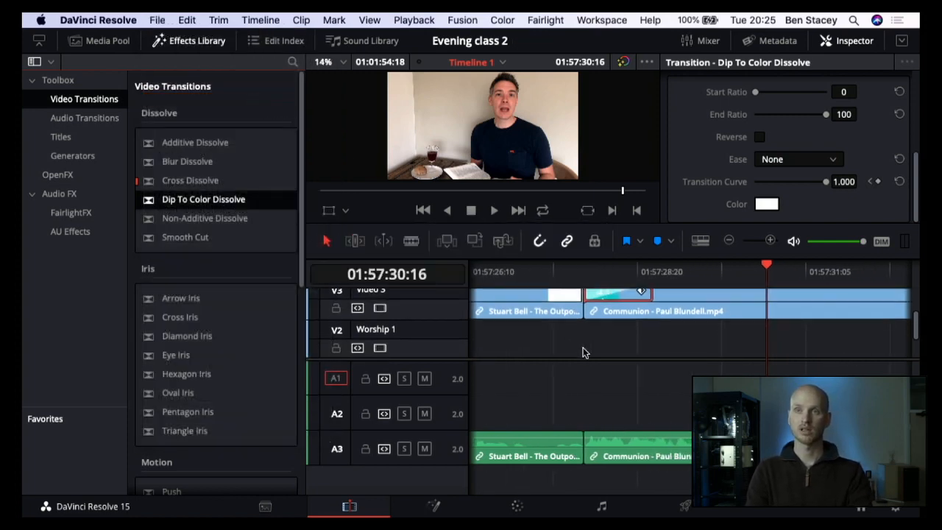
# Step: Examine the Video 3 track from the join between the sermon and Communion clips through to the end of the Communion clip
pyautogui.scroll(1, 583, 352)
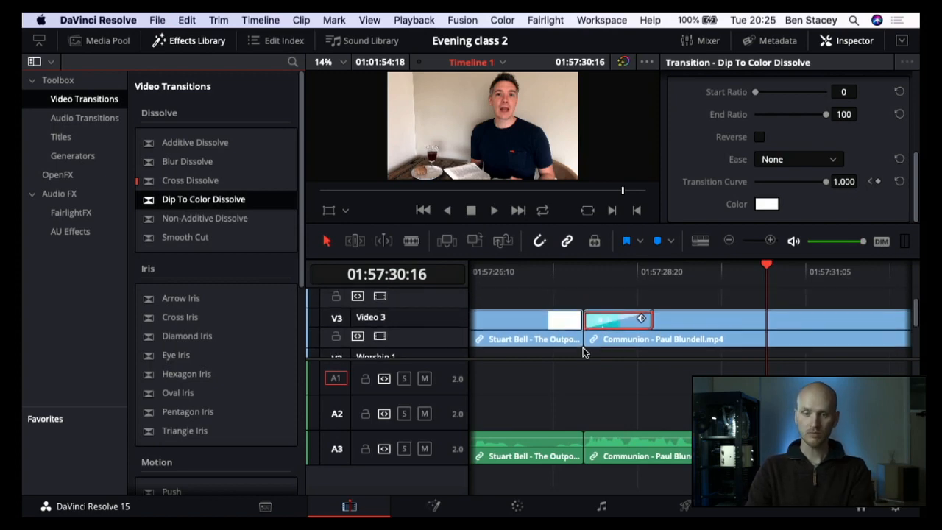
pyautogui.hscroll(5, 591, 341)
pyautogui.scroll(-1, 591, 340)
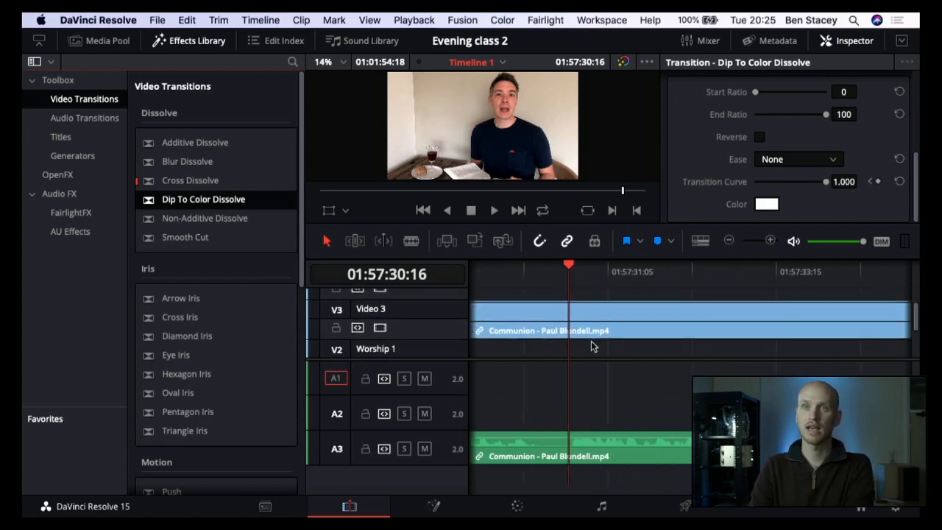
pyautogui.scroll(2, 591, 341)
pyautogui.hscroll(4, 591, 341)
pyautogui.hscroll(4, 591, 341)
pyautogui.scroll(-2, 591, 341)
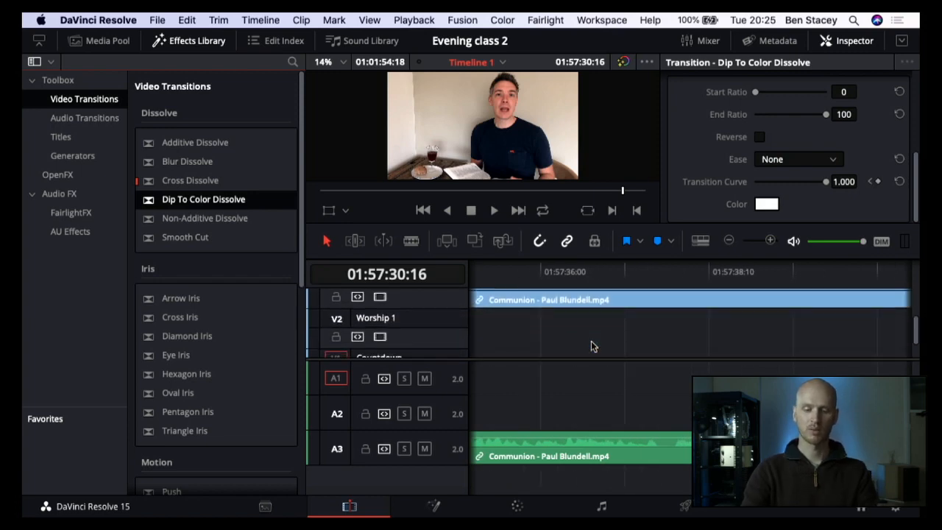
pyautogui.hscroll(-5, 591, 346)
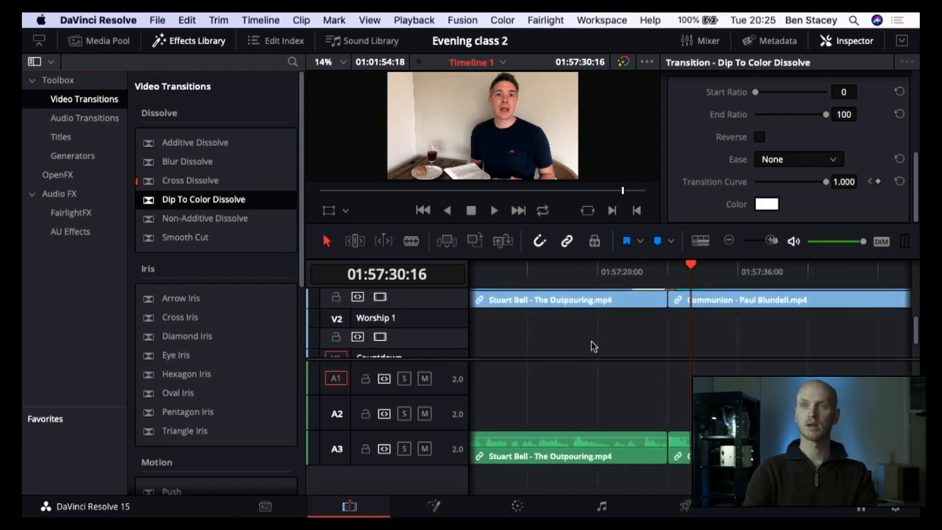
pyautogui.press('super+minus')
pyautogui.press('super+minus')
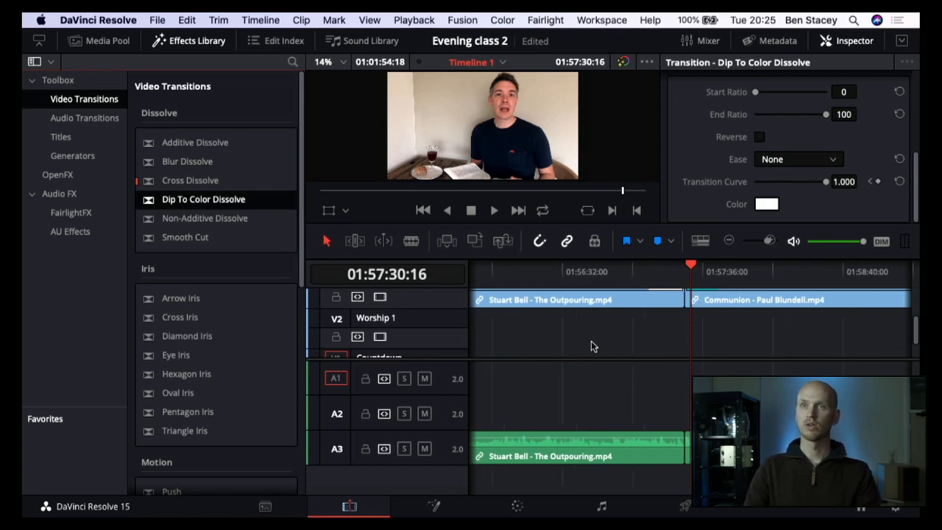
pyautogui.hscroll(2, 597, 327)
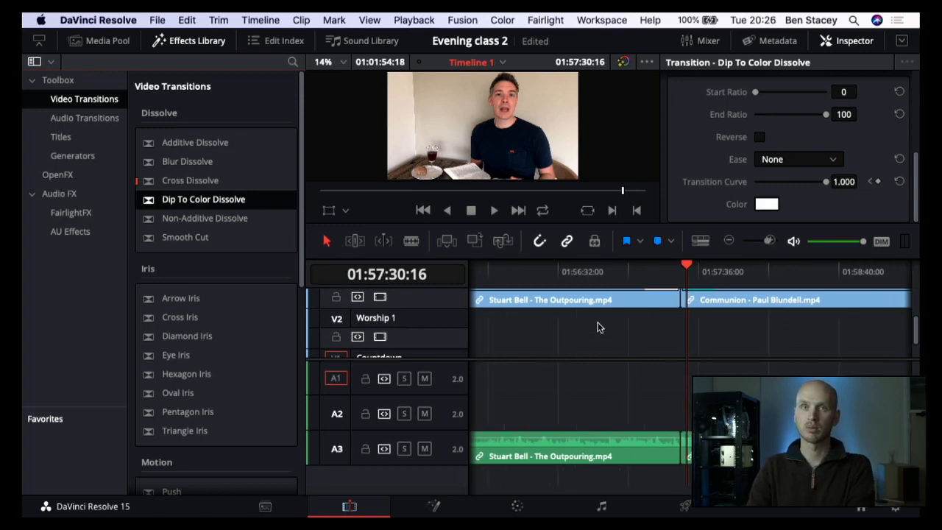
pyautogui.scroll(2, 597, 327)
pyautogui.scroll(1, 598, 327)
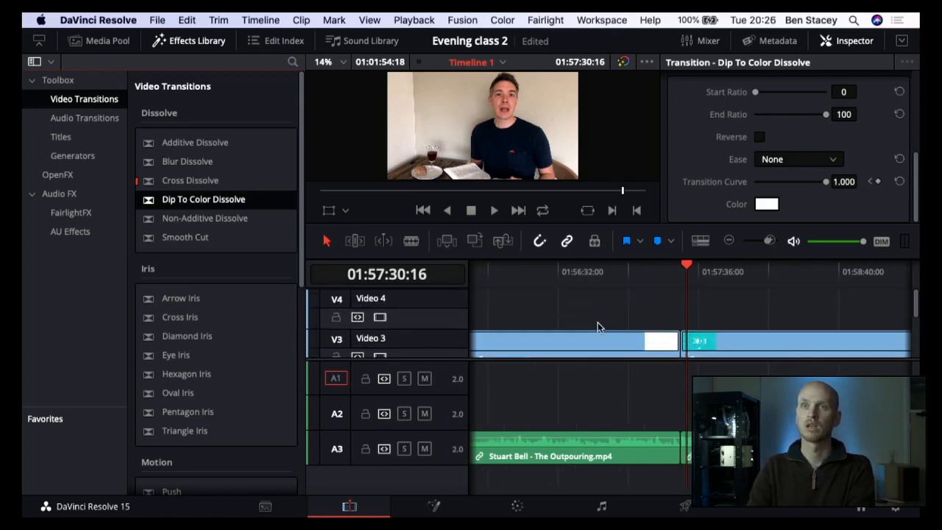
pyautogui.scroll(-2, 598, 327)
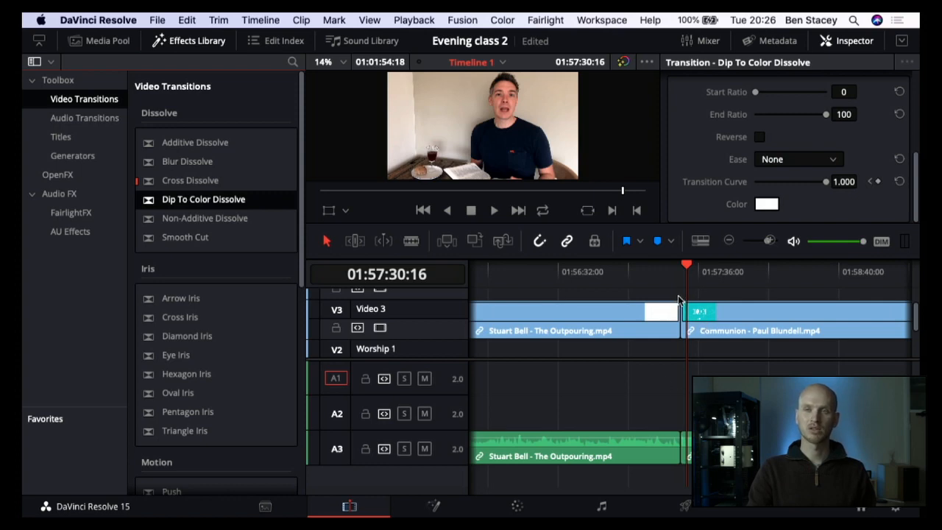
pyautogui.hscroll(3, 711, 321)
pyautogui.hscroll(4, 711, 316)
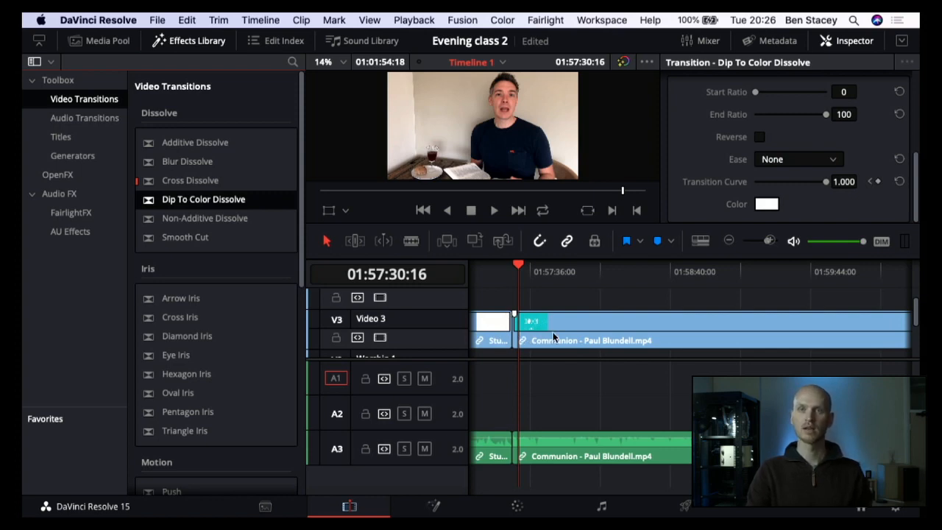
pyautogui.scroll(-2, 552, 332)
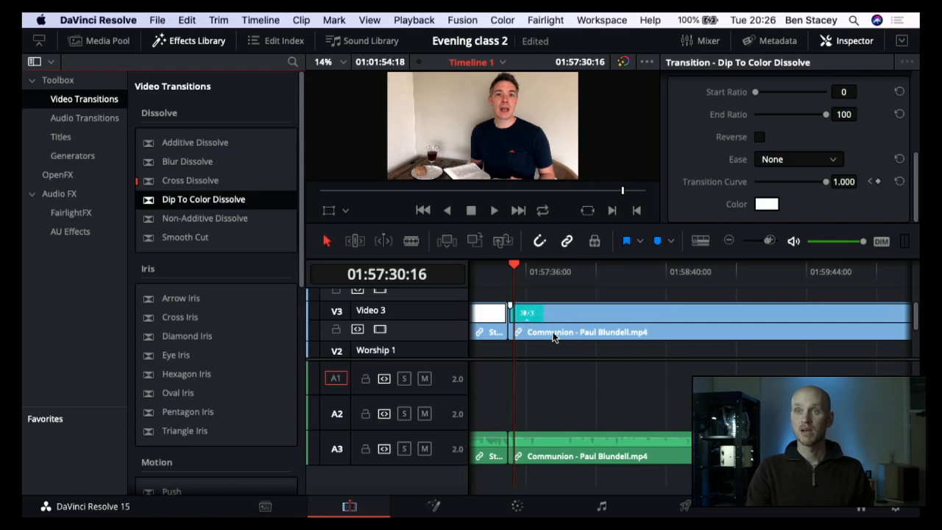
pyautogui.hscroll(15, 553, 332)
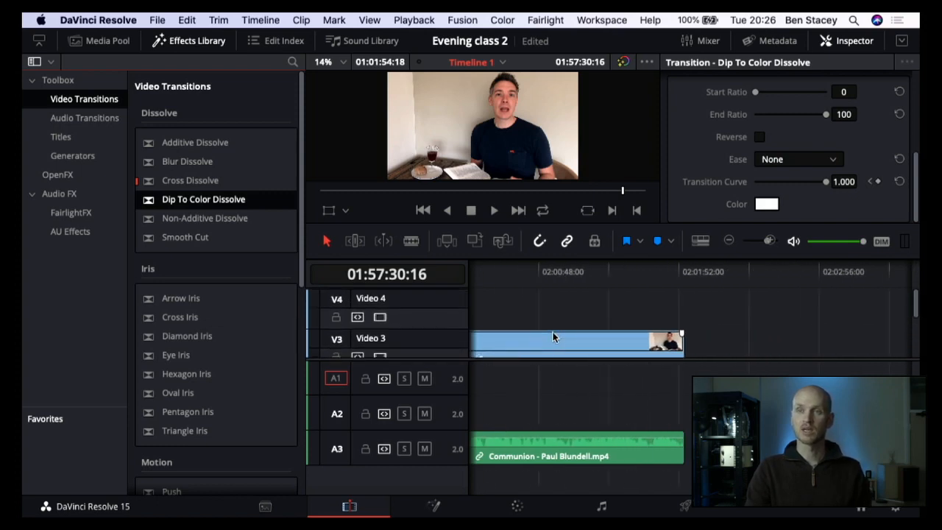